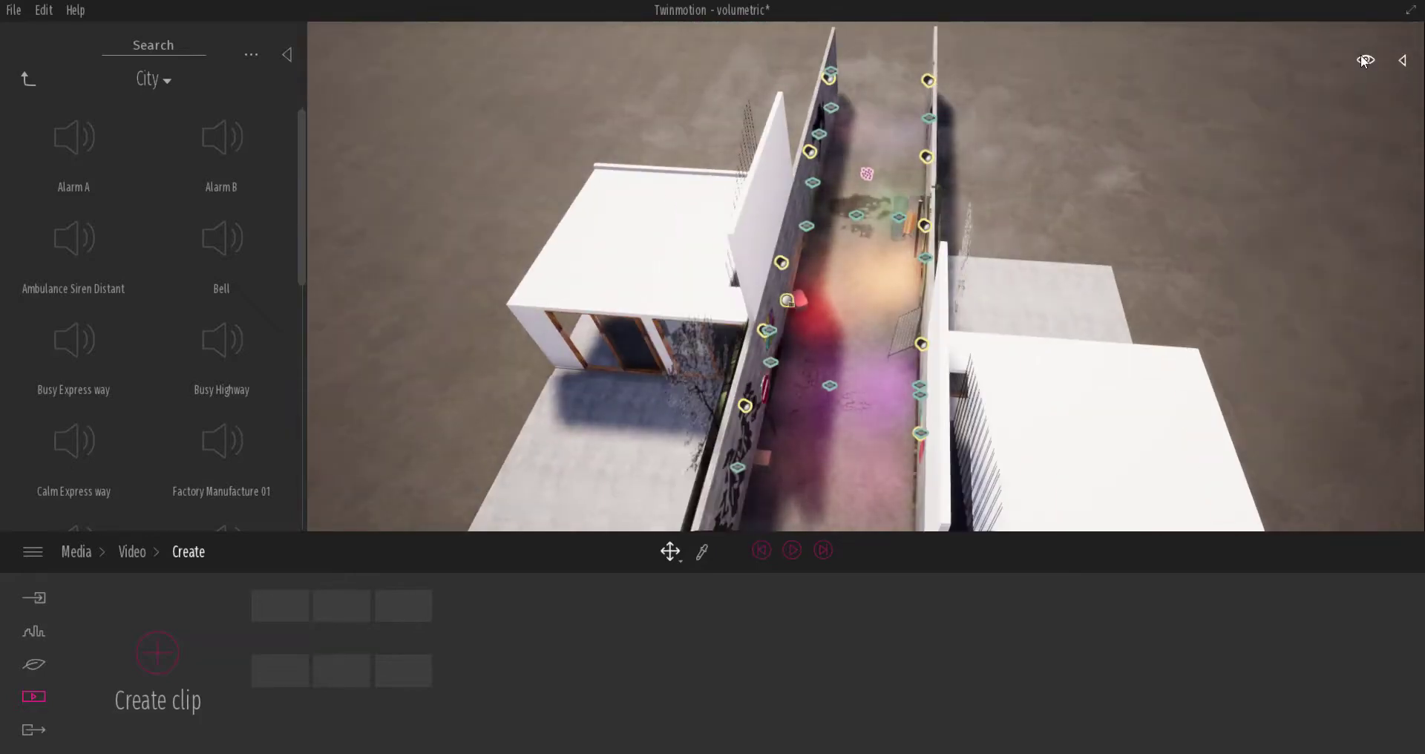
Show the scene in the top orthographic view and open the lighting settings.
click(1363, 59)
click(1290, 141)
click(1315, 199)
scroll(913, 248, down, 3)
middle_drag(772, 519, 804, 358)
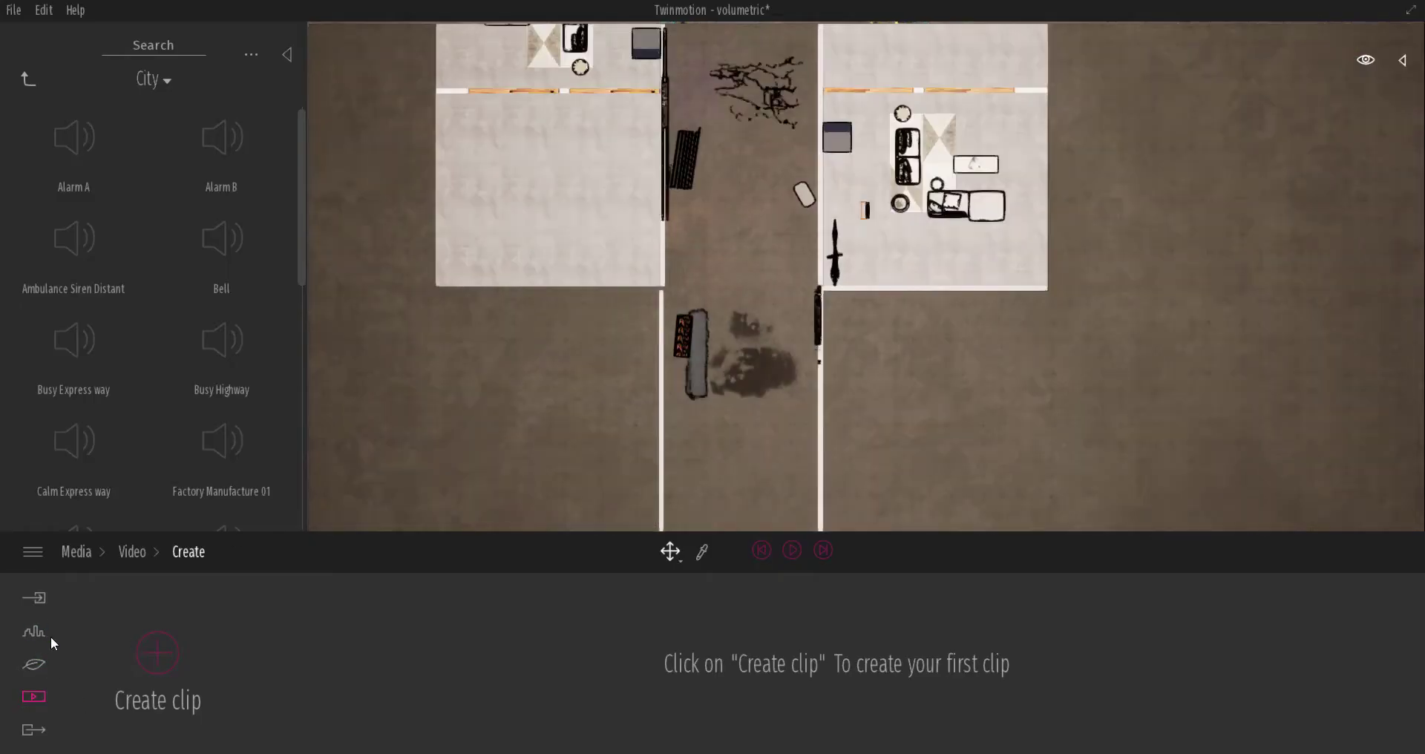
click(33, 664)
click(746, 668)
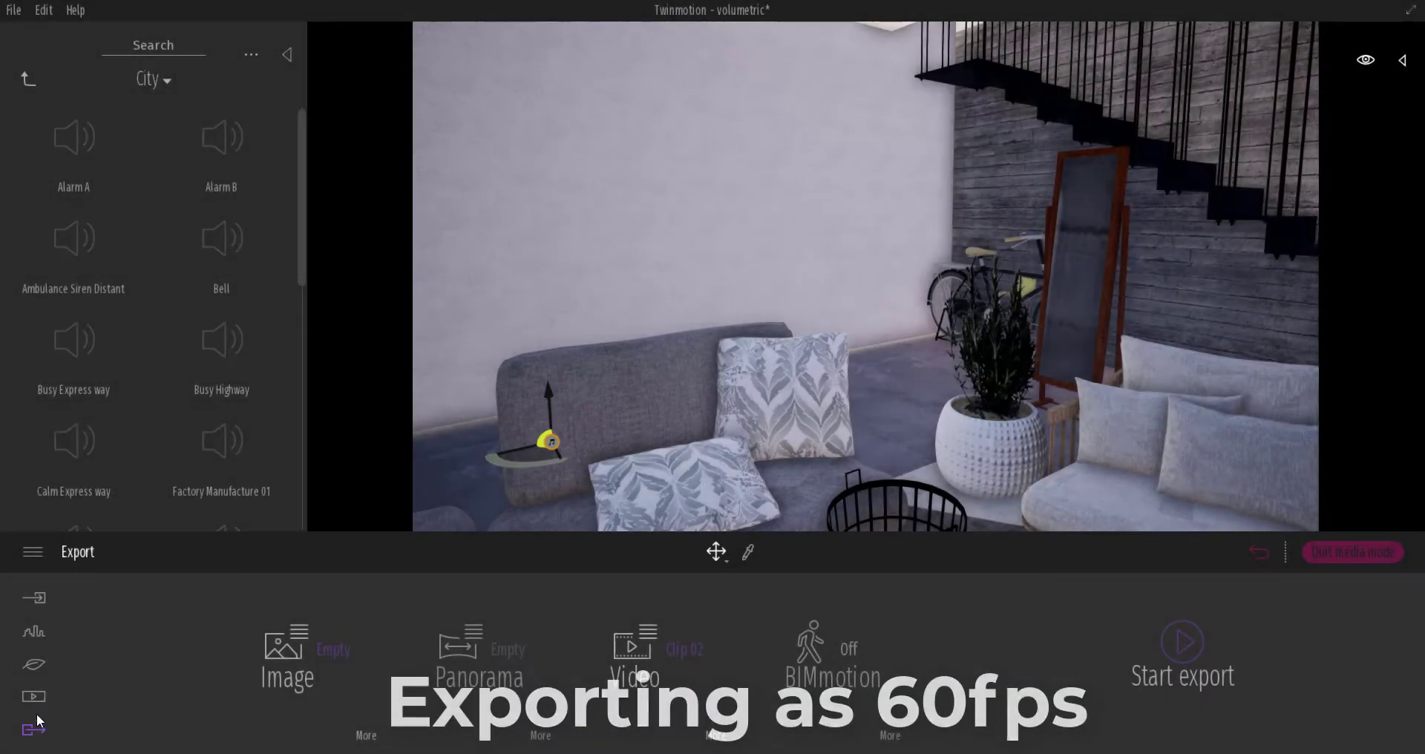
Deselect the light by the sofa and create a new video clip from the current sofa view.
click(35, 695)
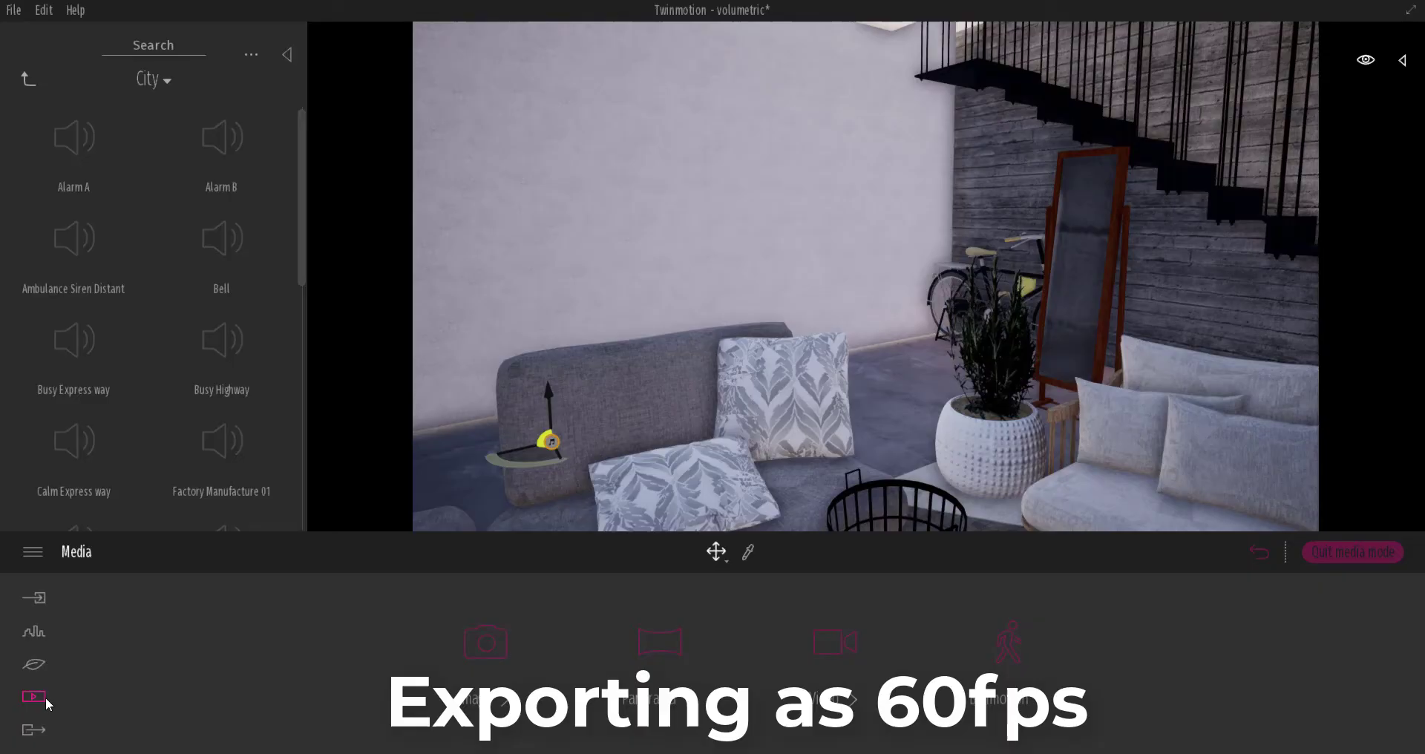
drag(547, 392, 548, 362)
key(Escape)
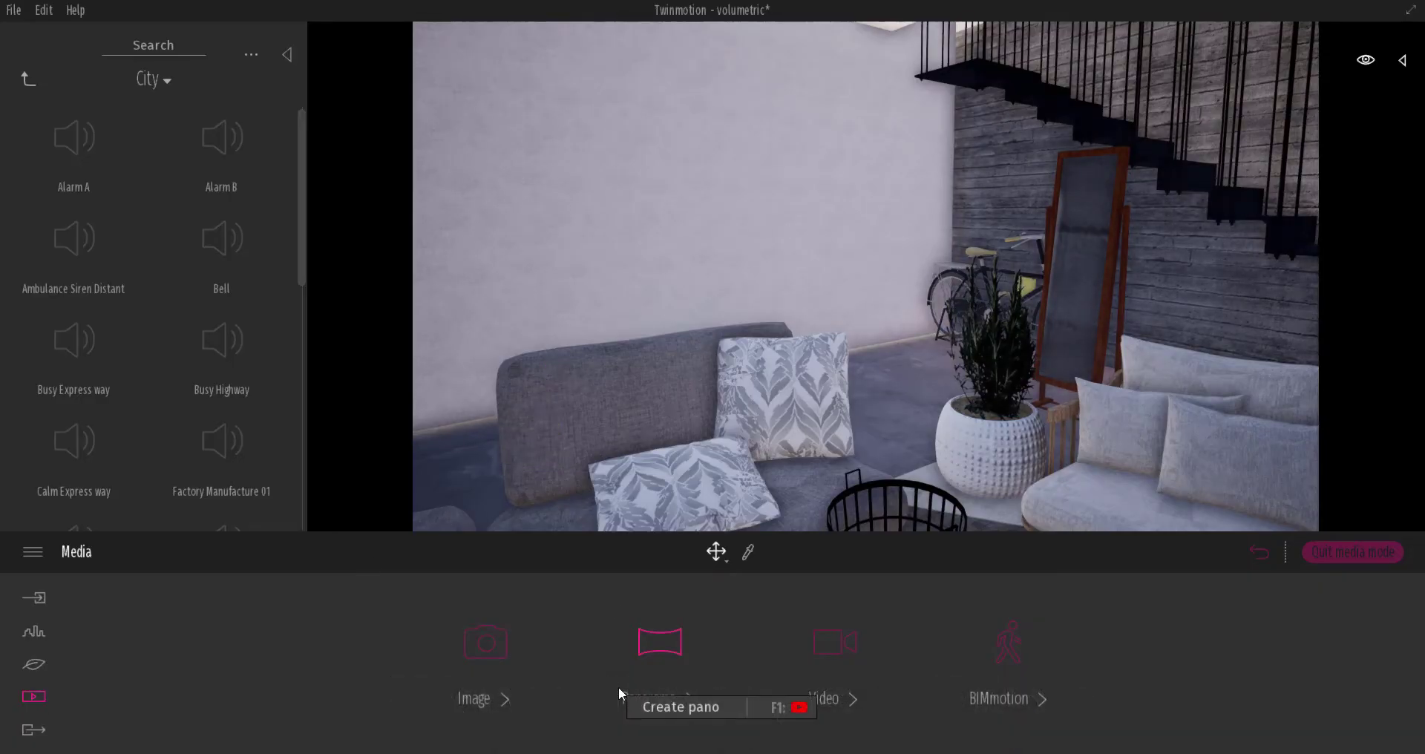
click(837, 648)
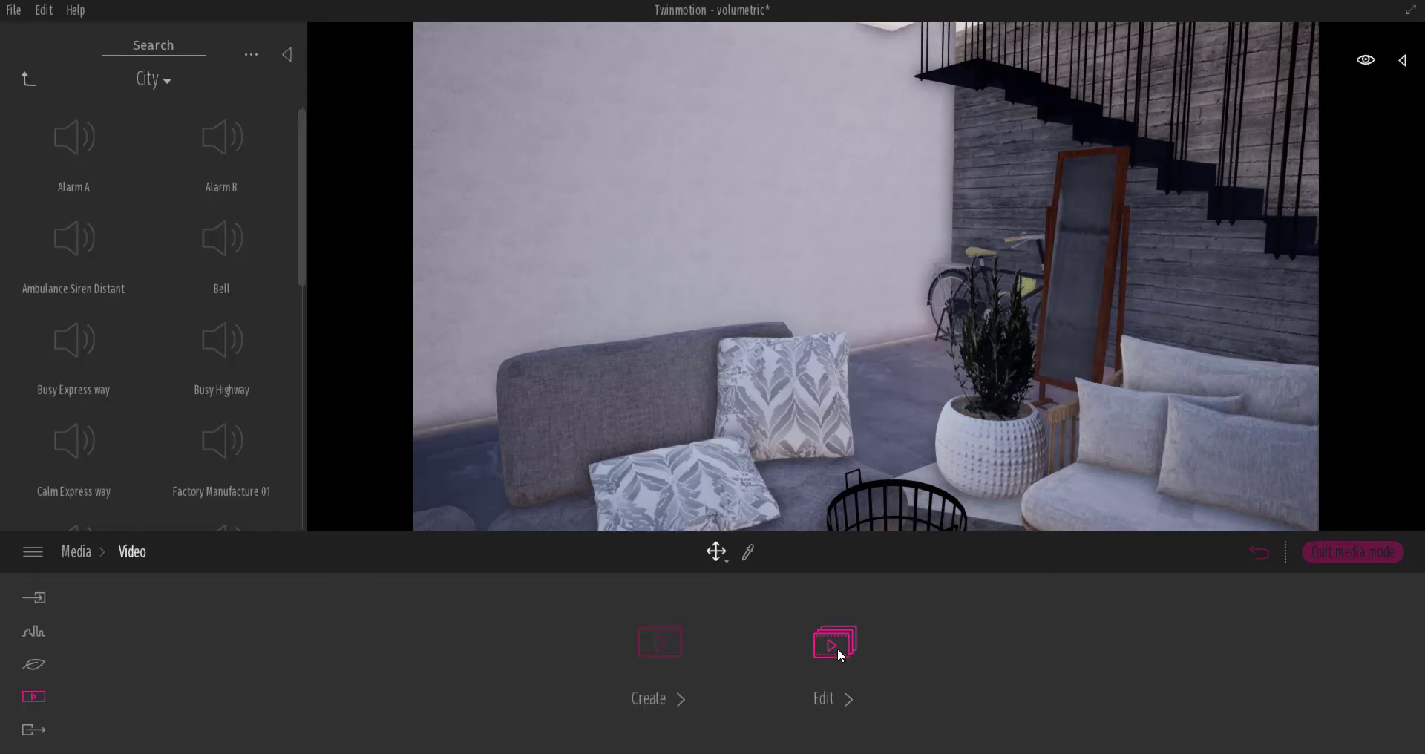
click(660, 641)
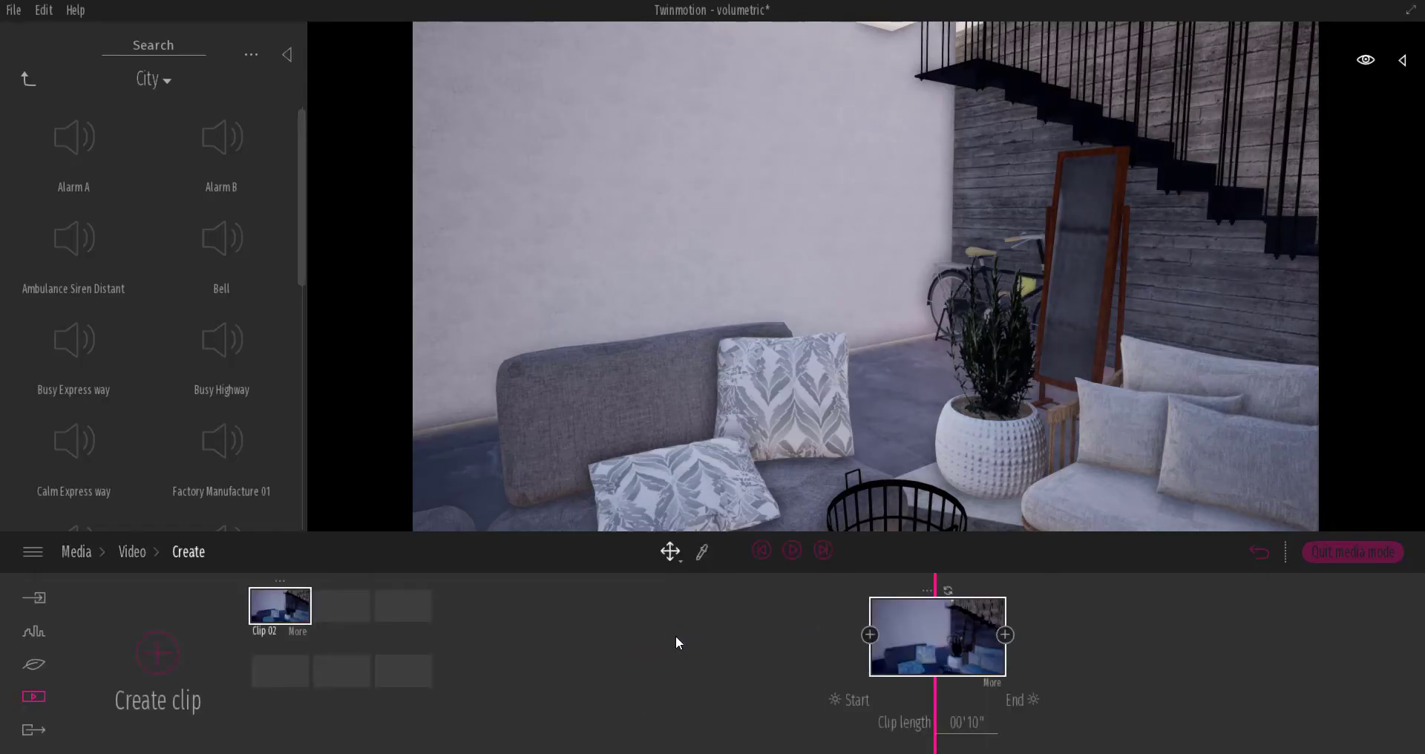
Add a second keyframe to the clip and update it with a wide view of the living room, from the sofa to the glass doors.
click(1005, 635)
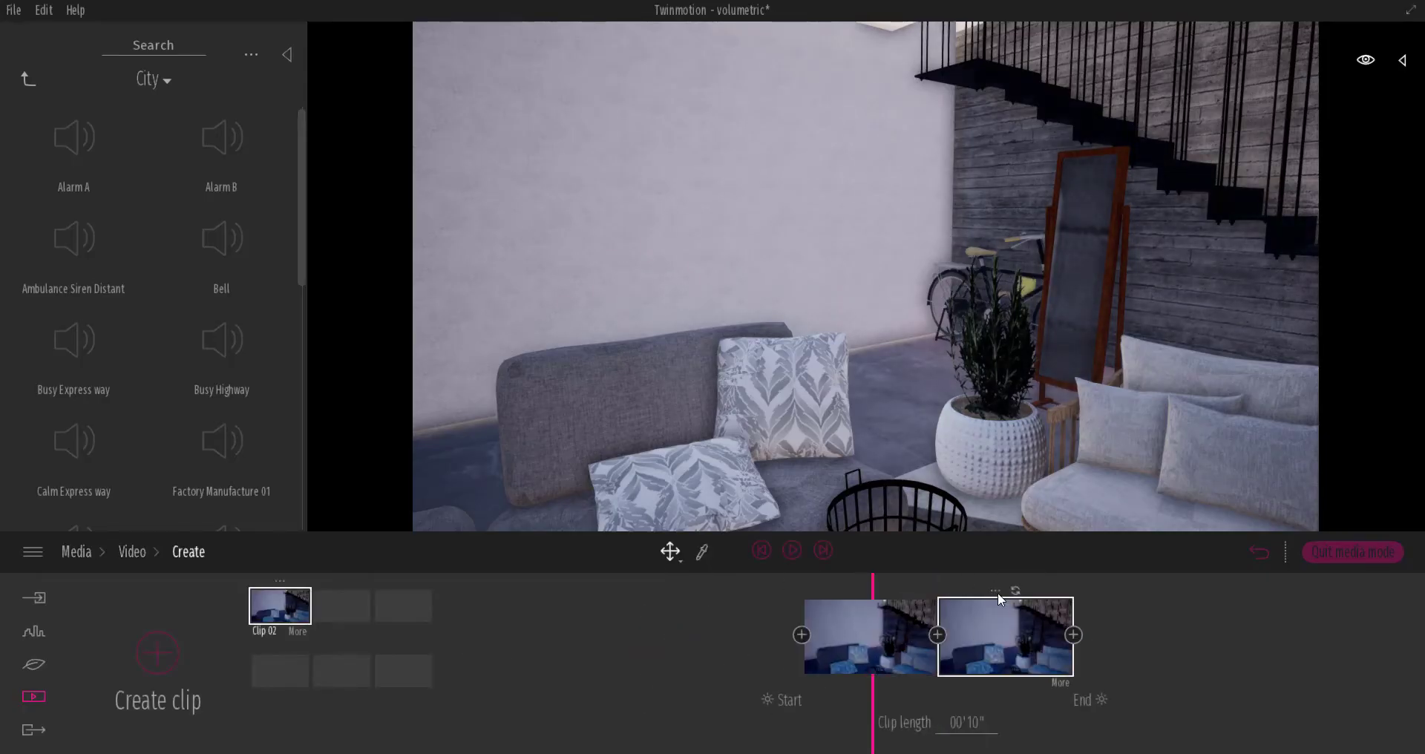
scroll(861, 415, down, 4)
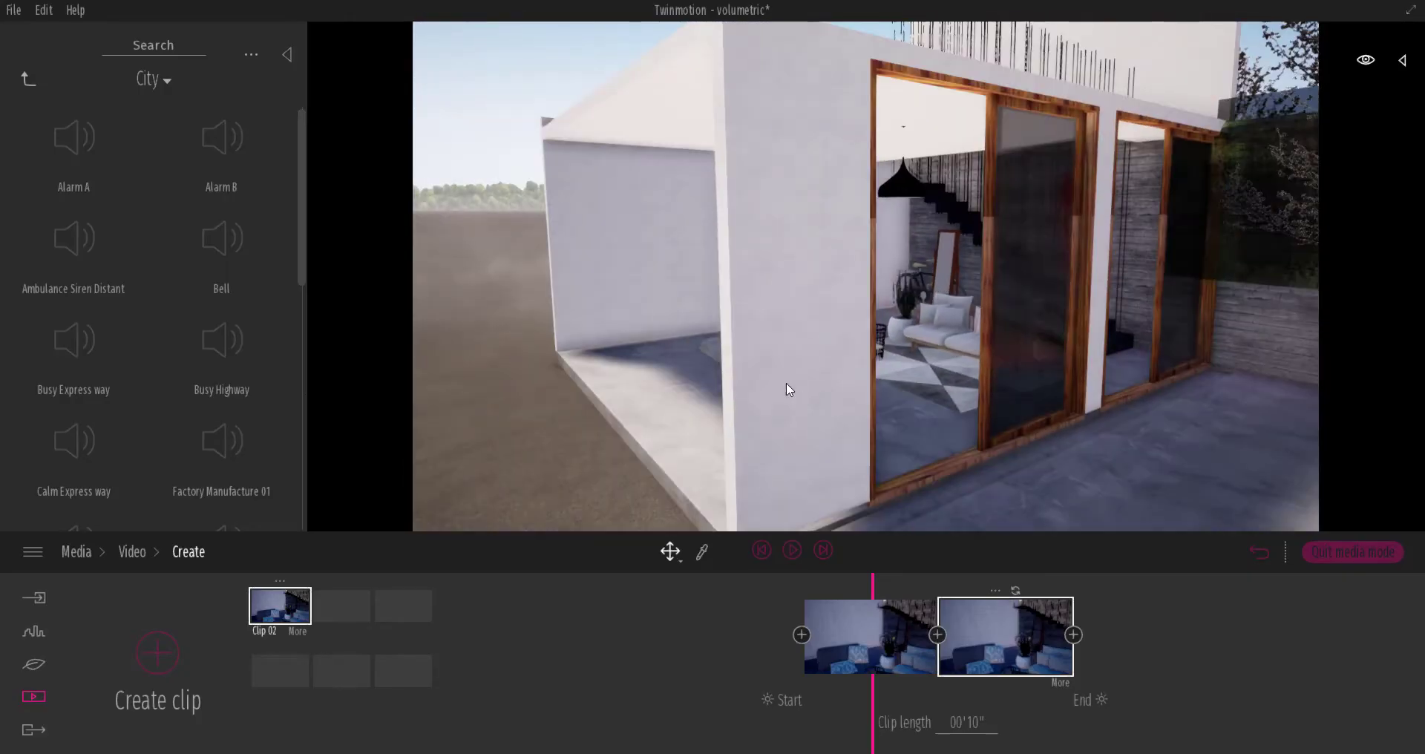
shift+middle_drag(786, 385, 638, 424)
scroll(750, 382, up, 2)
shift+middle_drag(751, 381, 765, 392)
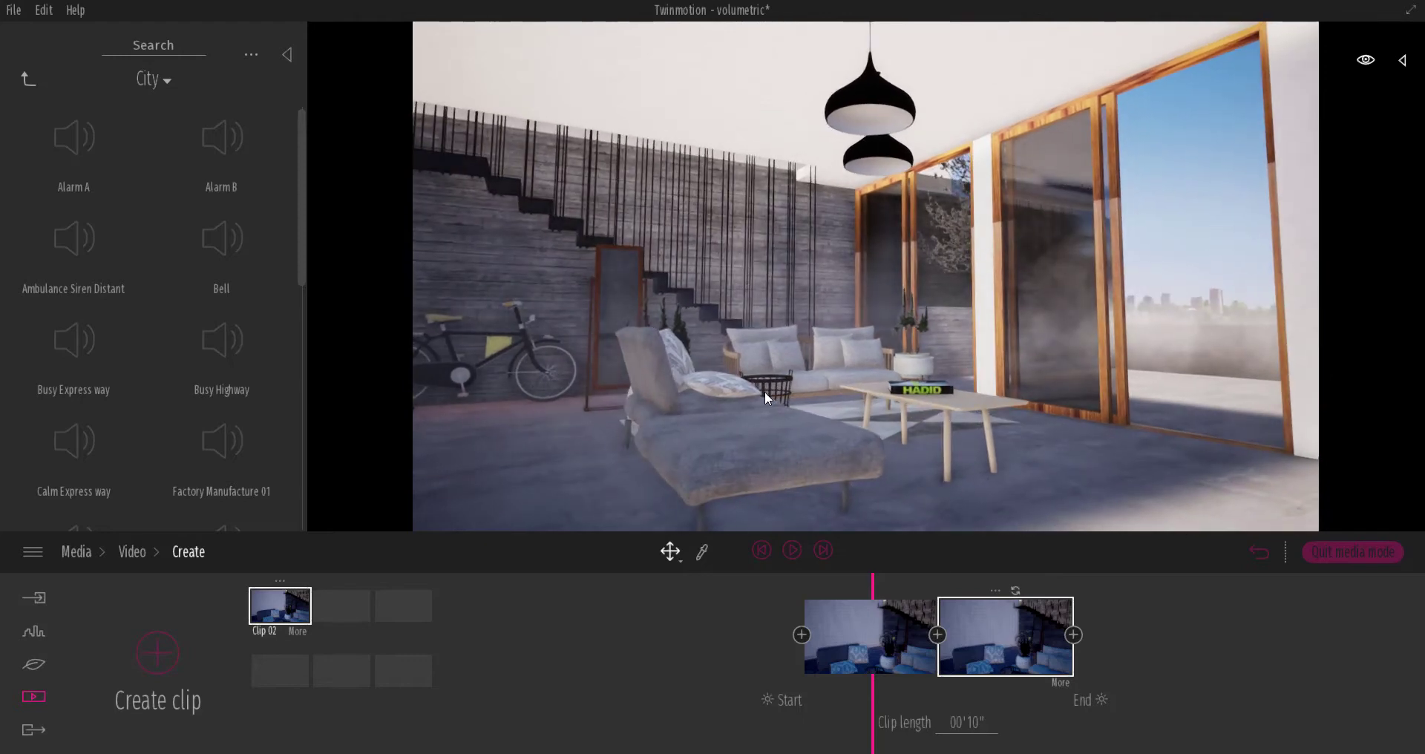
click(1018, 589)
Play back the clip's camera move from its first keyframe.
click(883, 627)
click(791, 550)
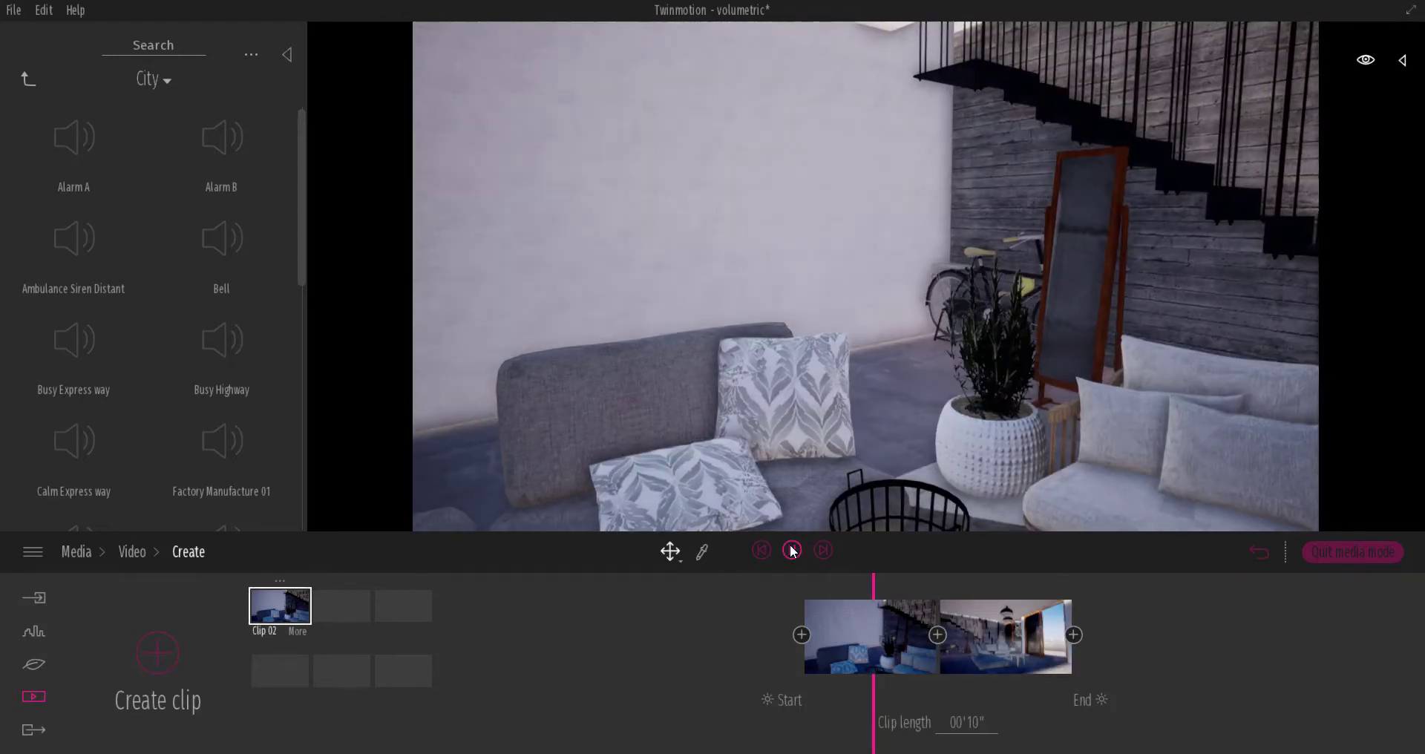
click(792, 551)
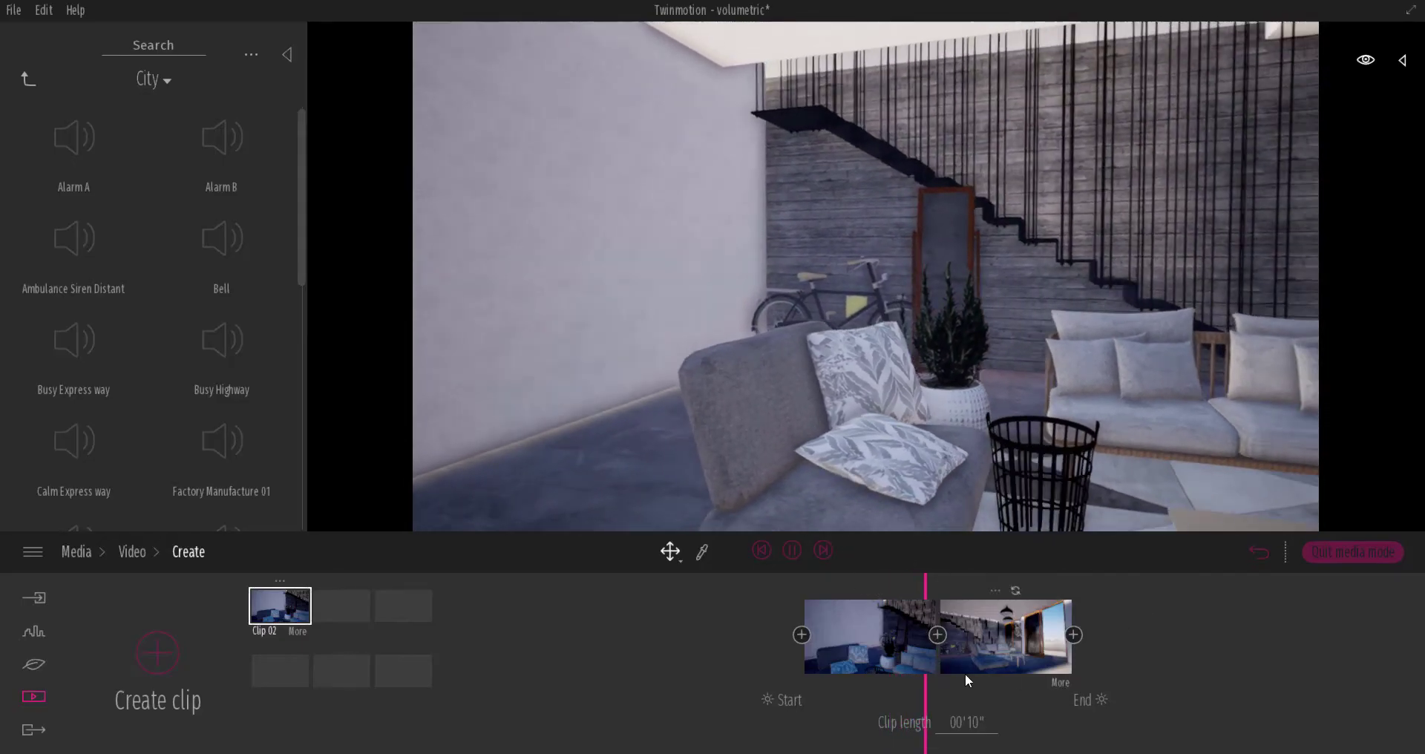
Move the clip's end time of day towards night and play the clip.
click(1102, 698)
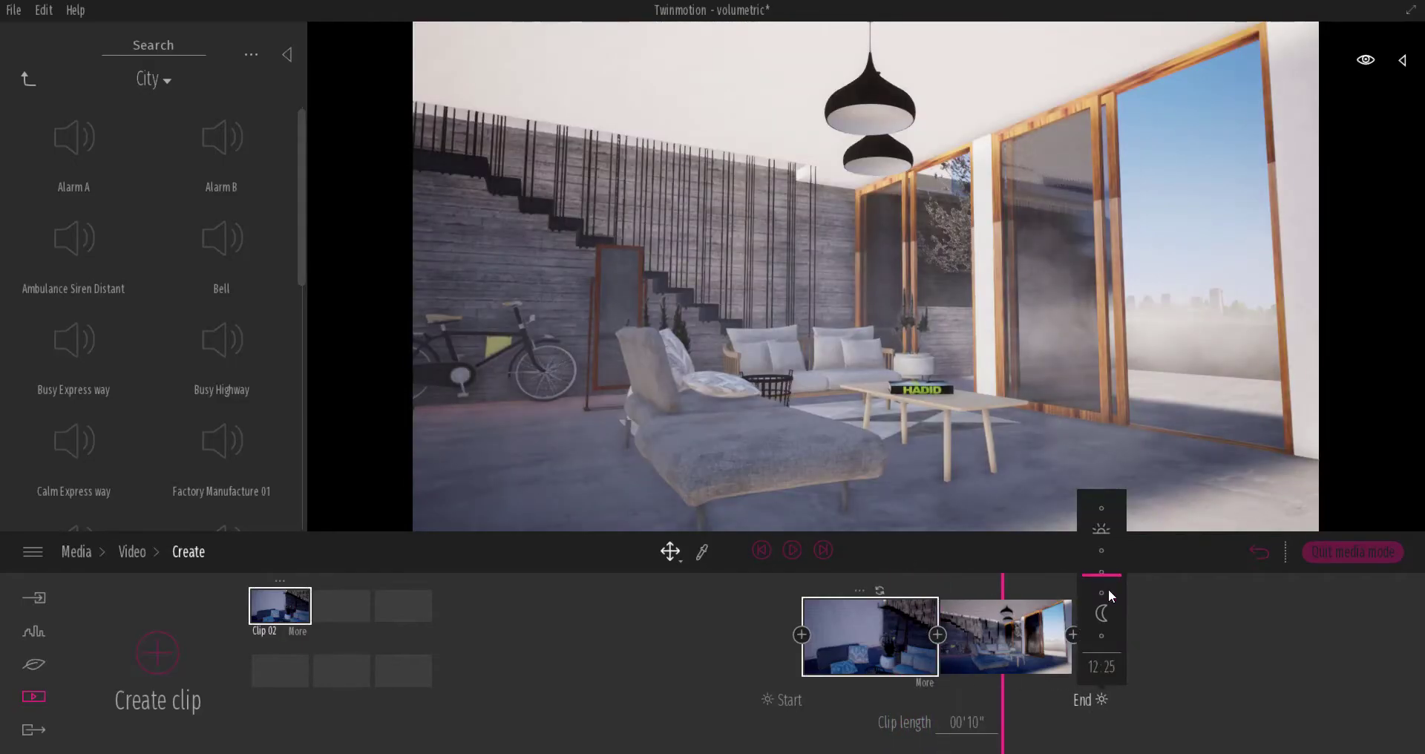
drag(1109, 591, 1112, 612)
click(791, 554)
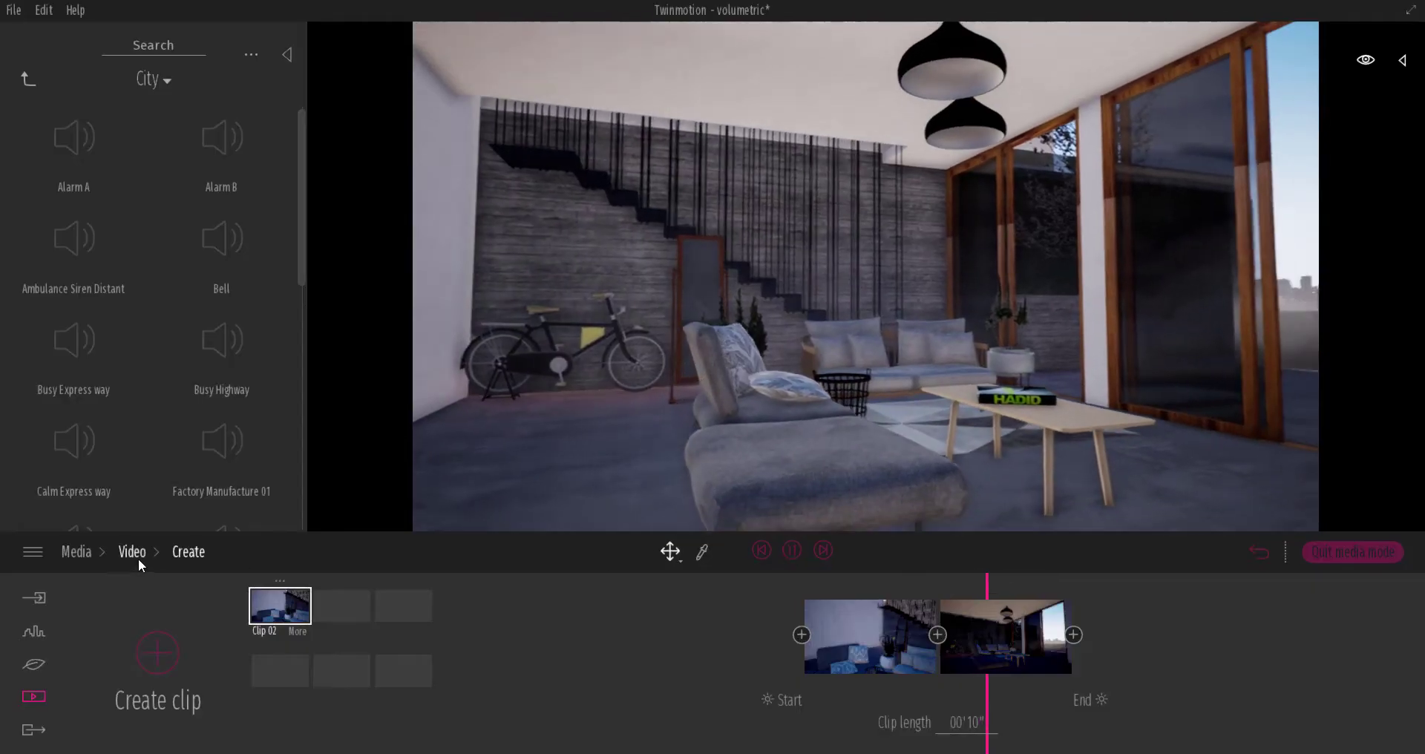
Set the framerate of the Mpeg video export to 60 fps.
click(33, 731)
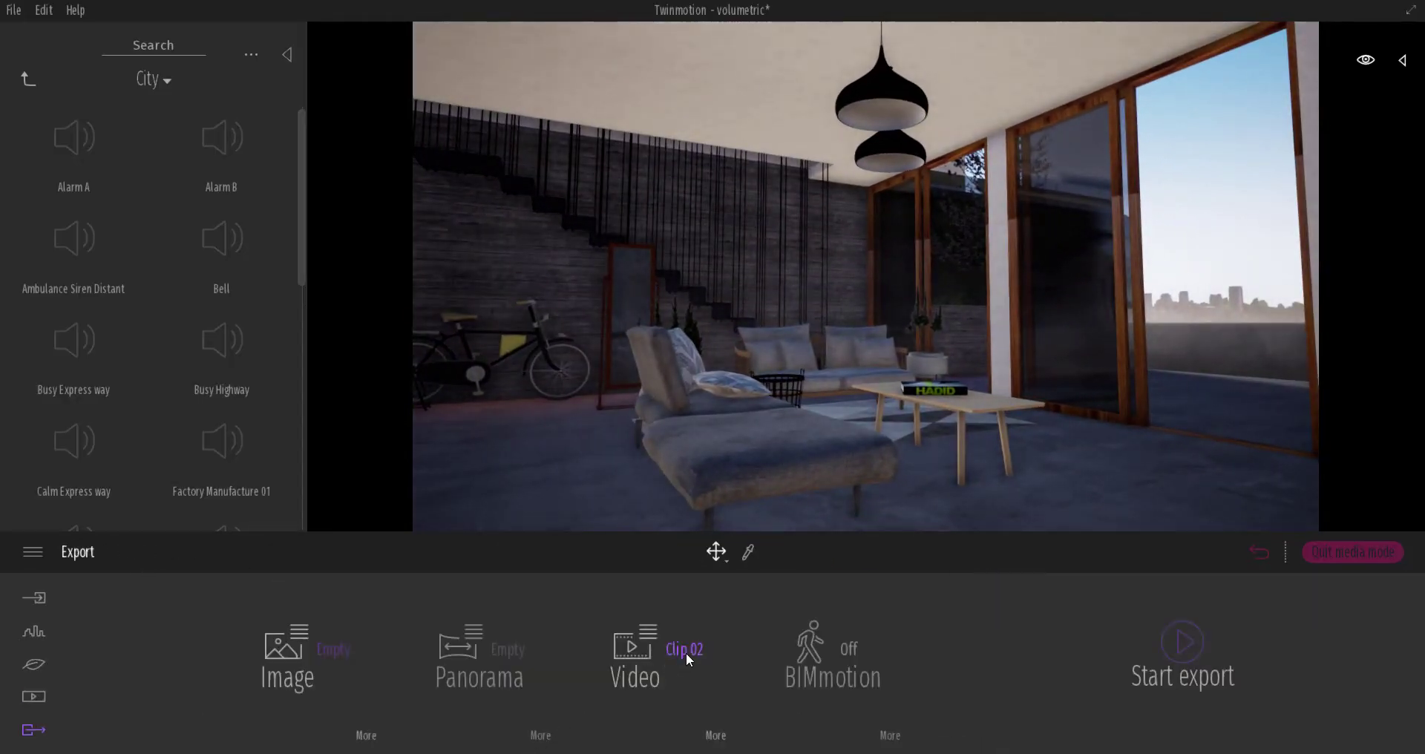
click(714, 736)
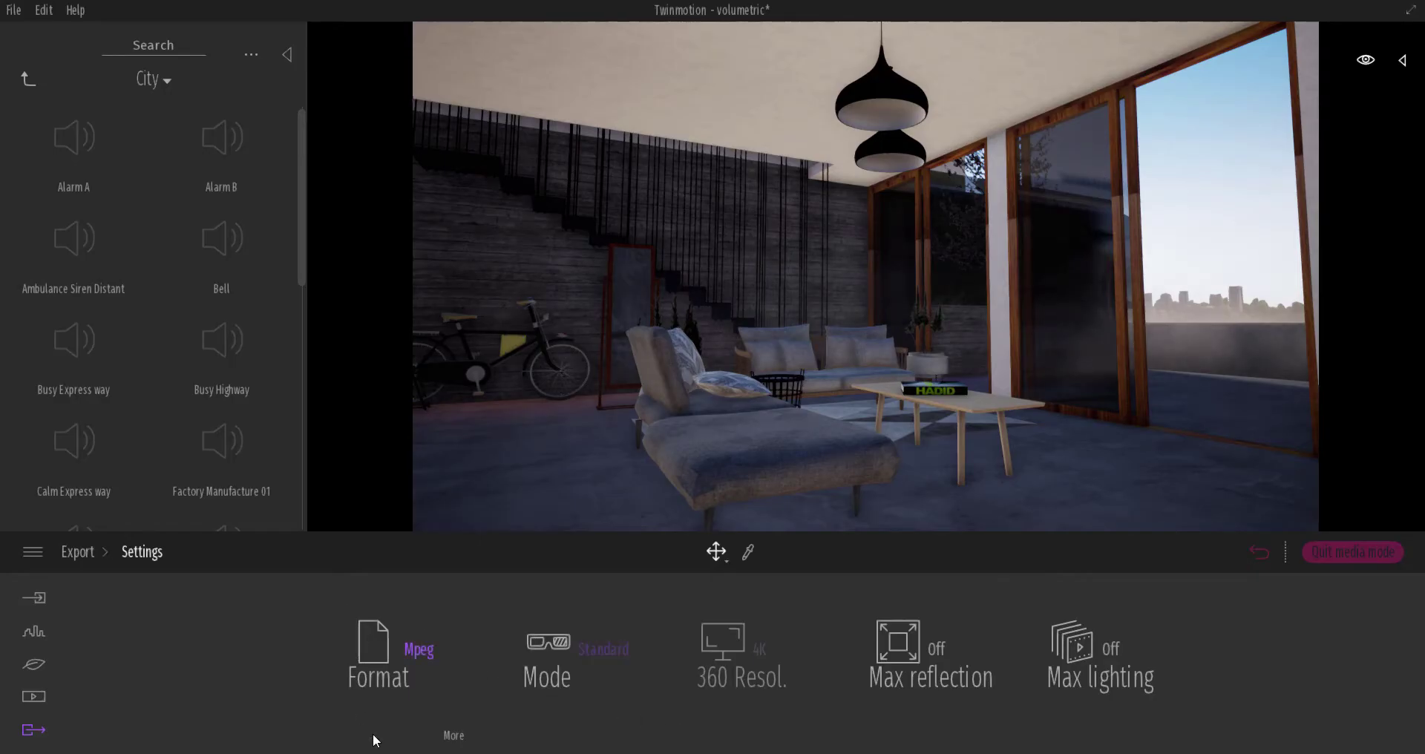
click(454, 735)
click(769, 651)
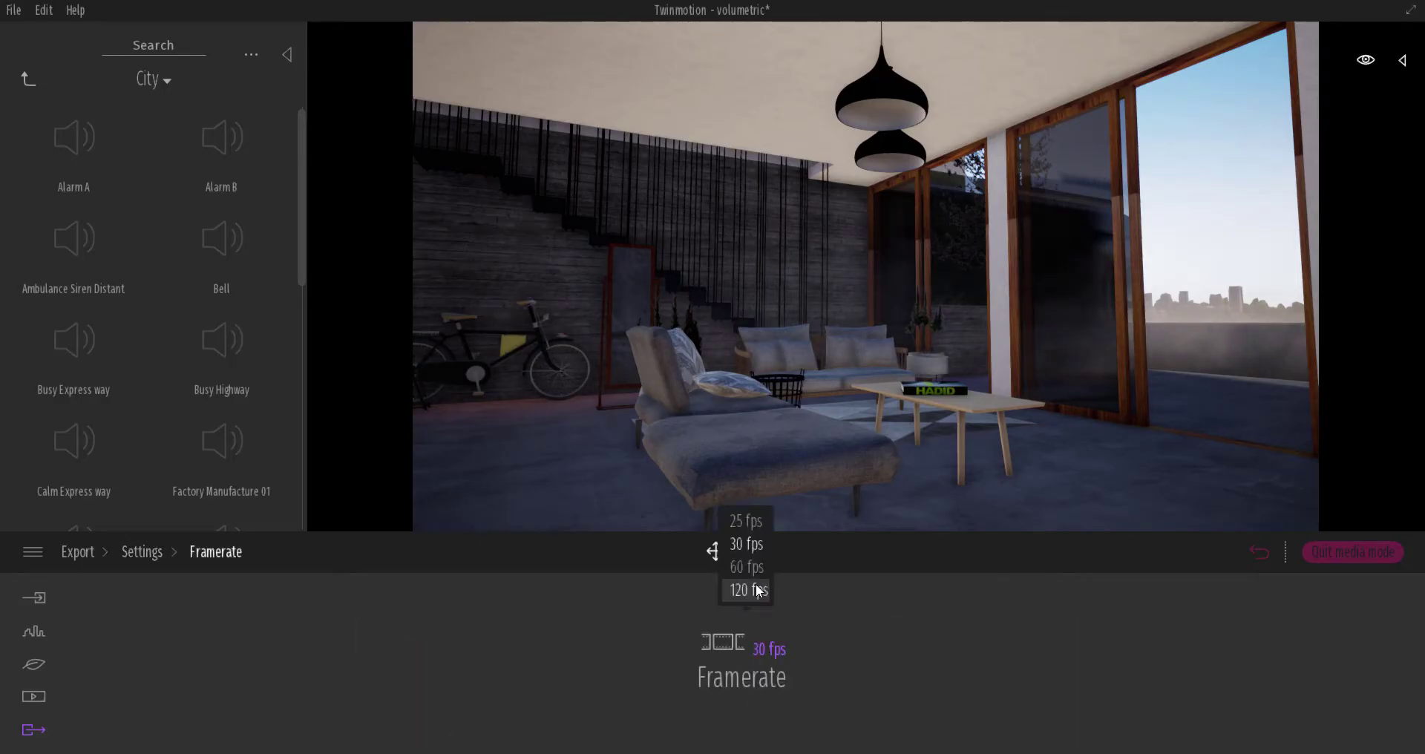
click(753, 569)
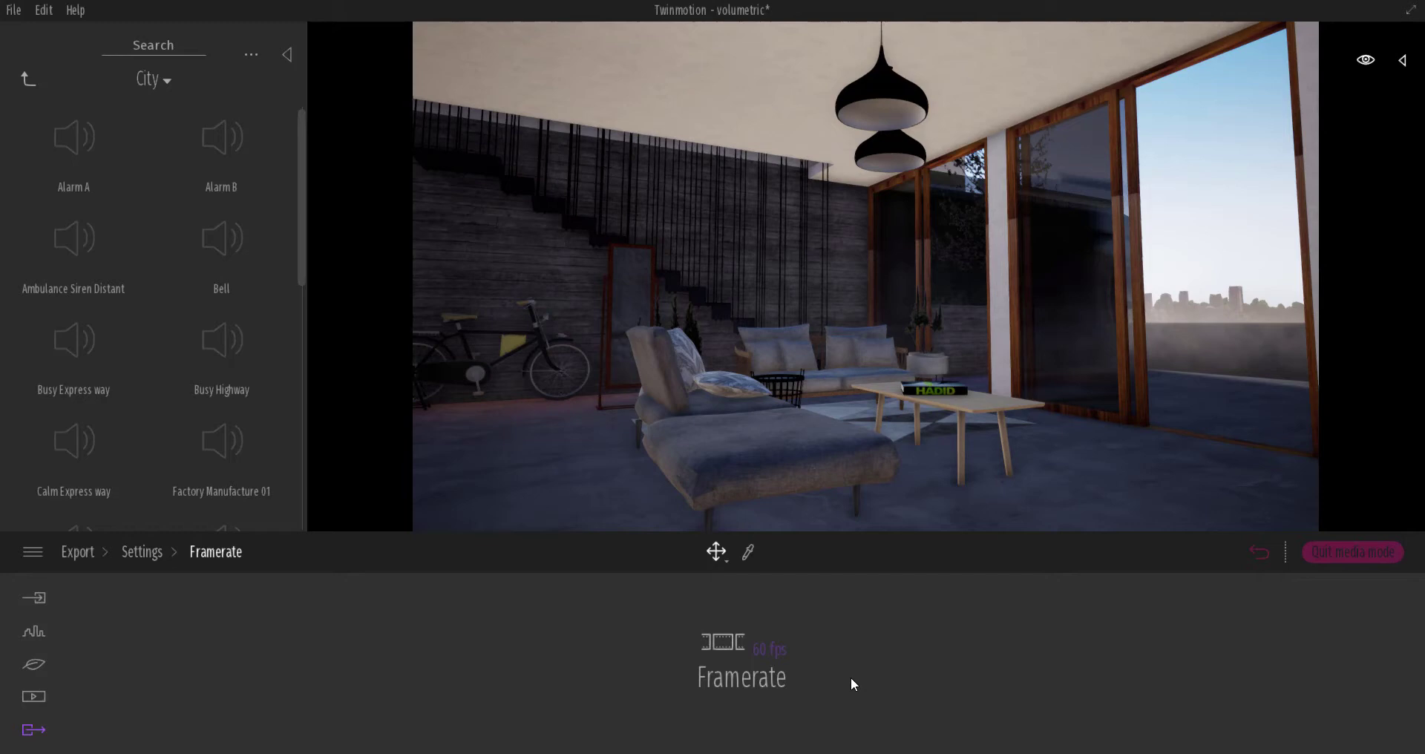
click(147, 556)
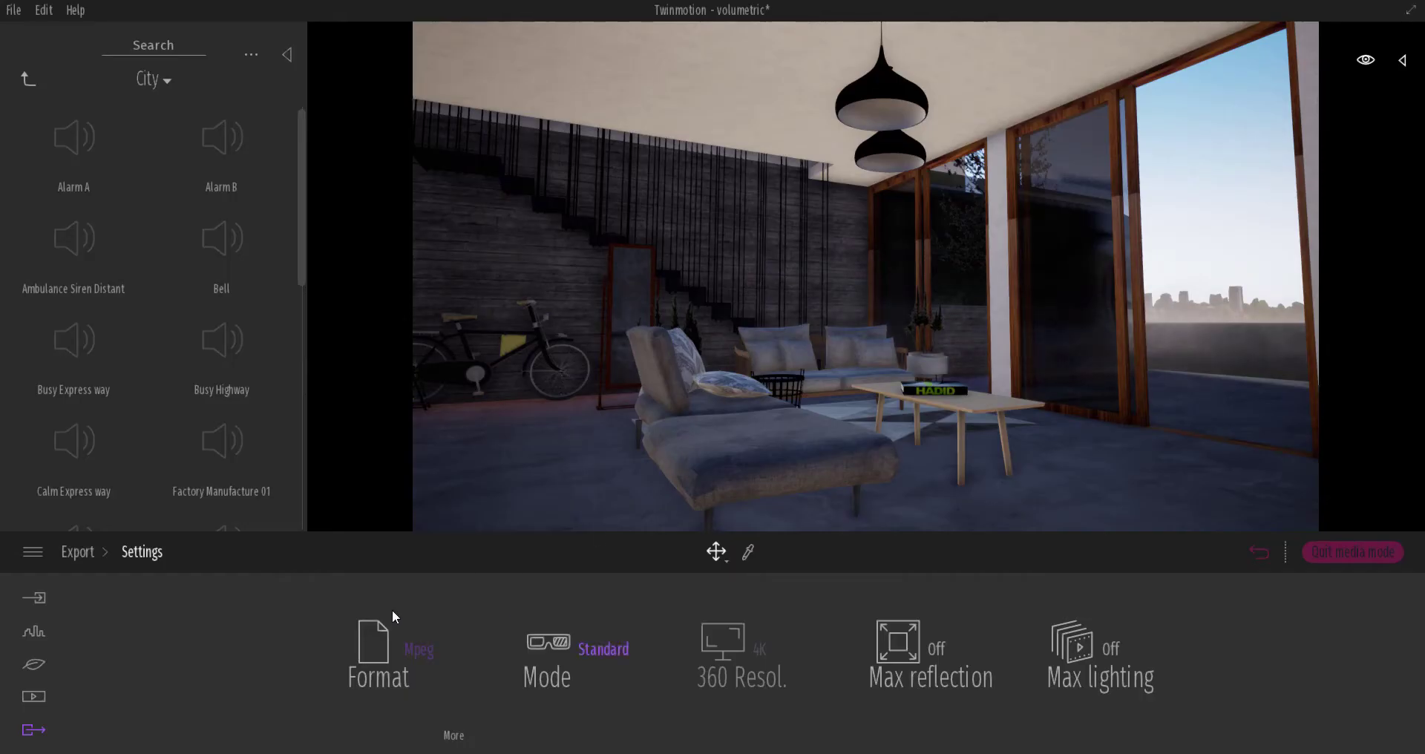
Return to the video clips and delete Clip 02.
click(34, 696)
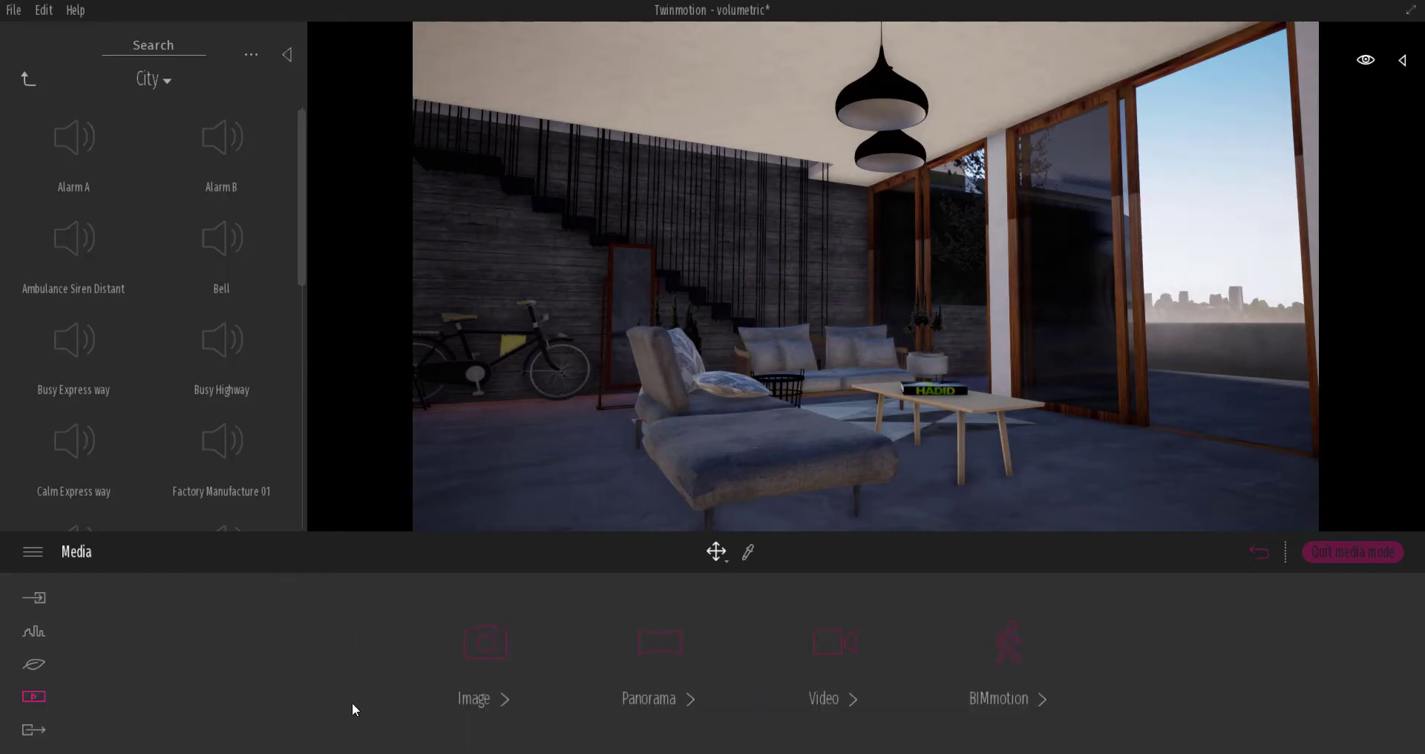
click(853, 640)
click(657, 646)
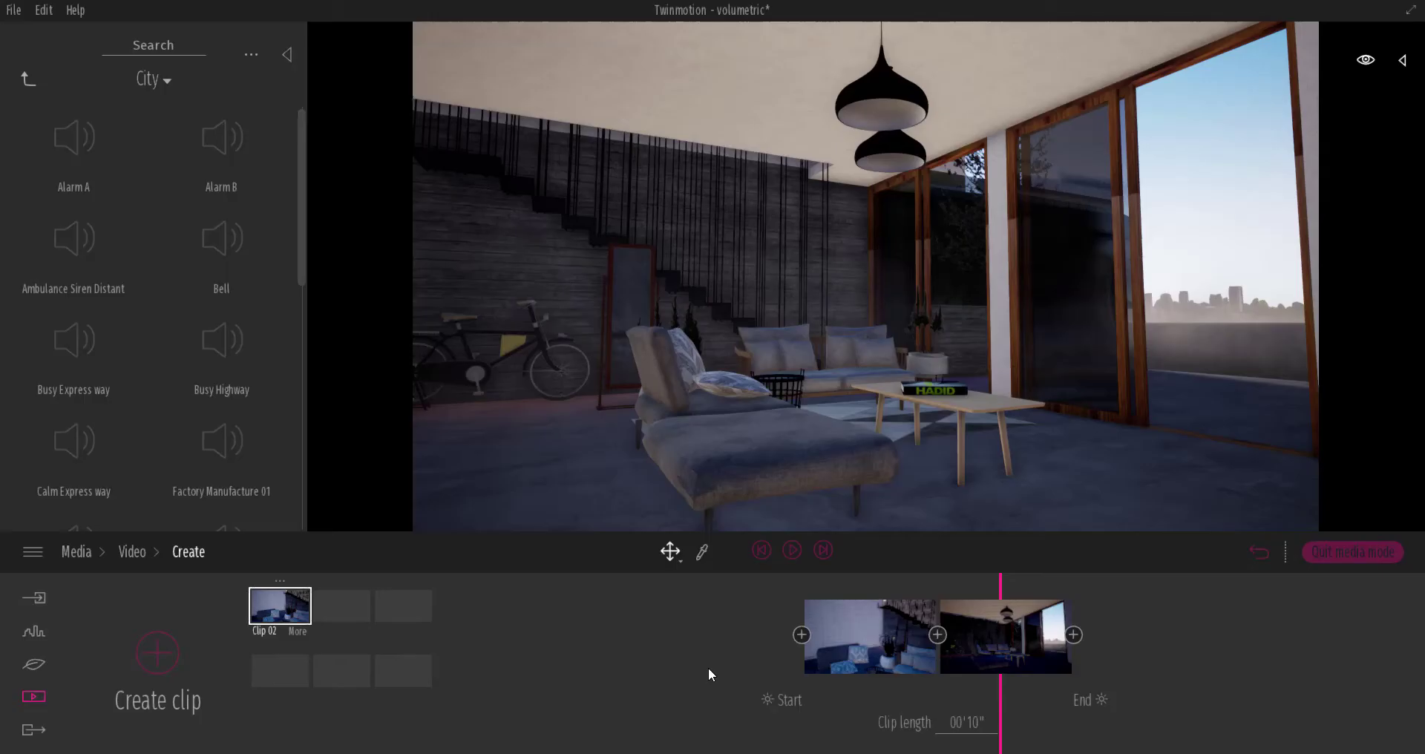
click(286, 582)
click(281, 537)
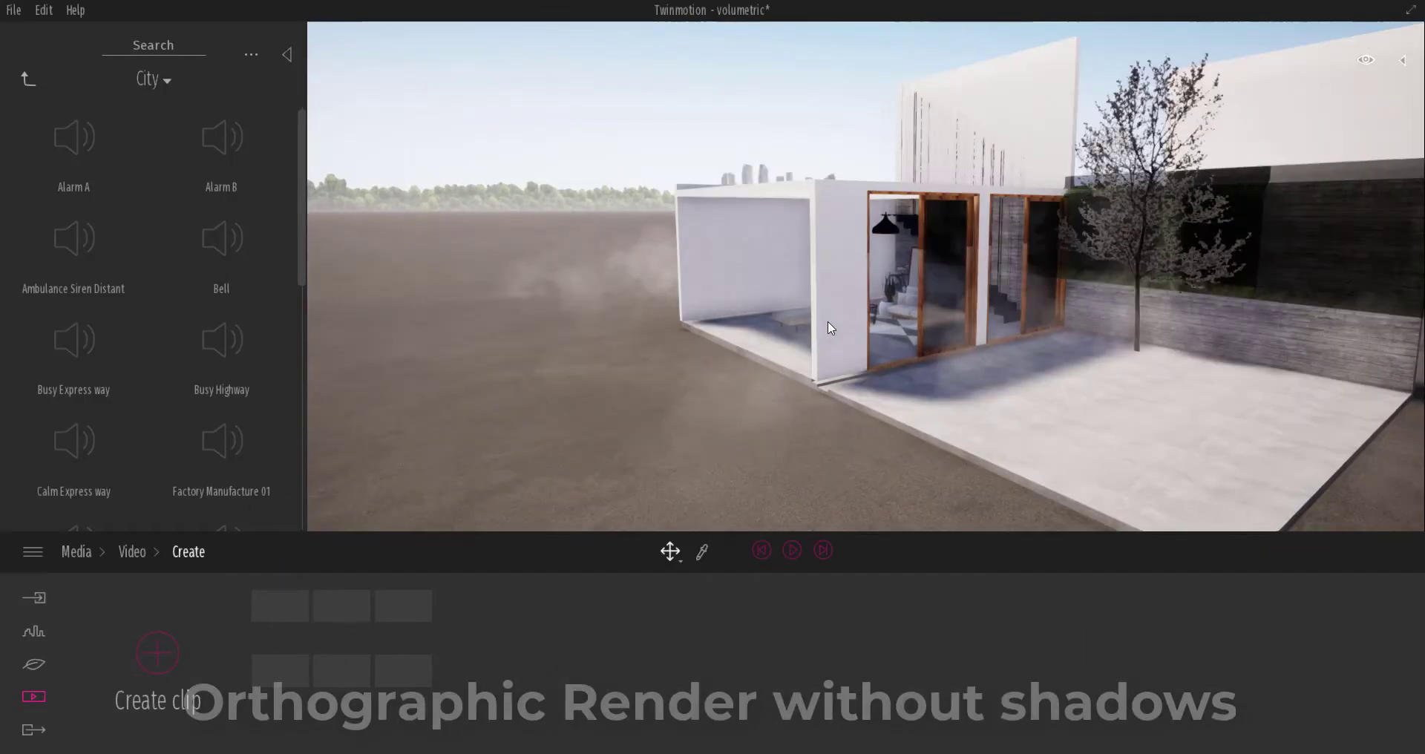
Switch the camera from the perspective view to the top orthographic view of the whole scene.
scroll(831, 331, down, 2)
shift+middle_drag(836, 337, 1024, 312)
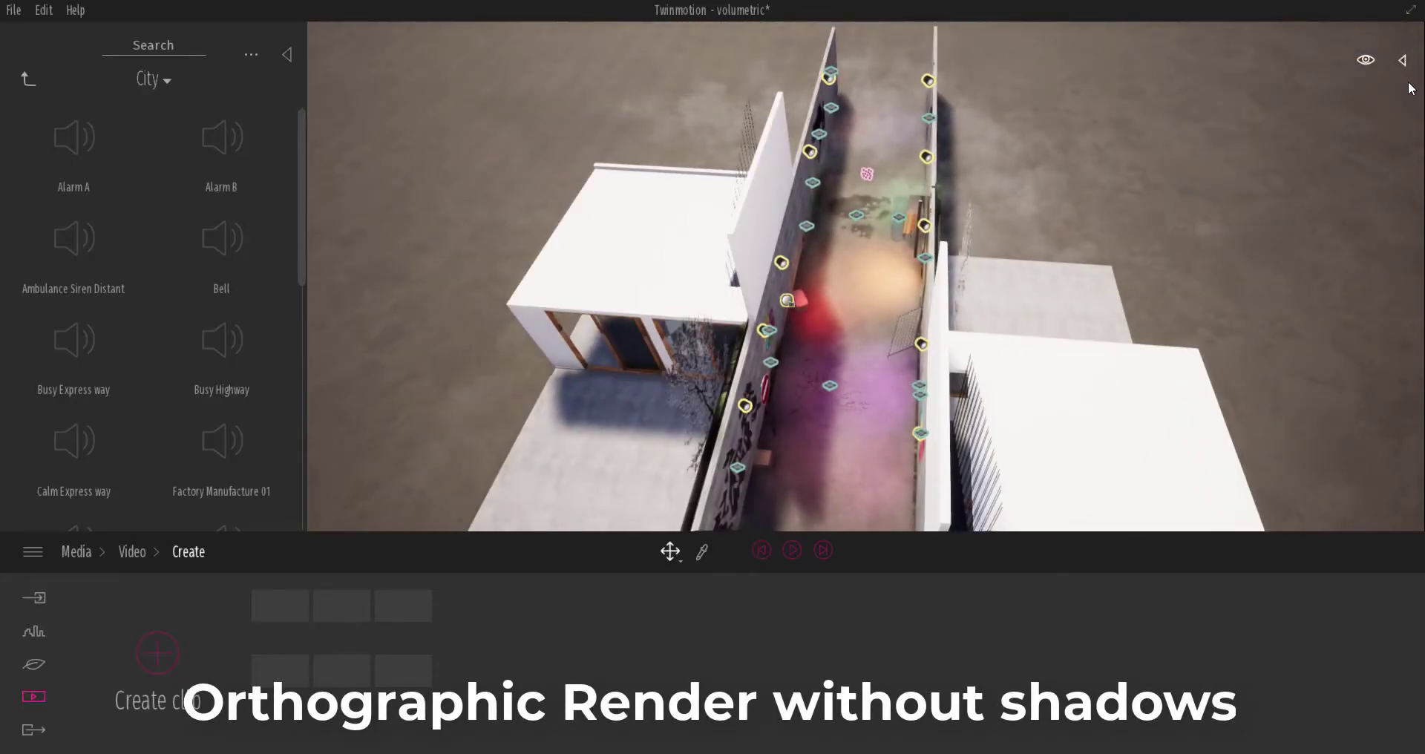
click(1365, 61)
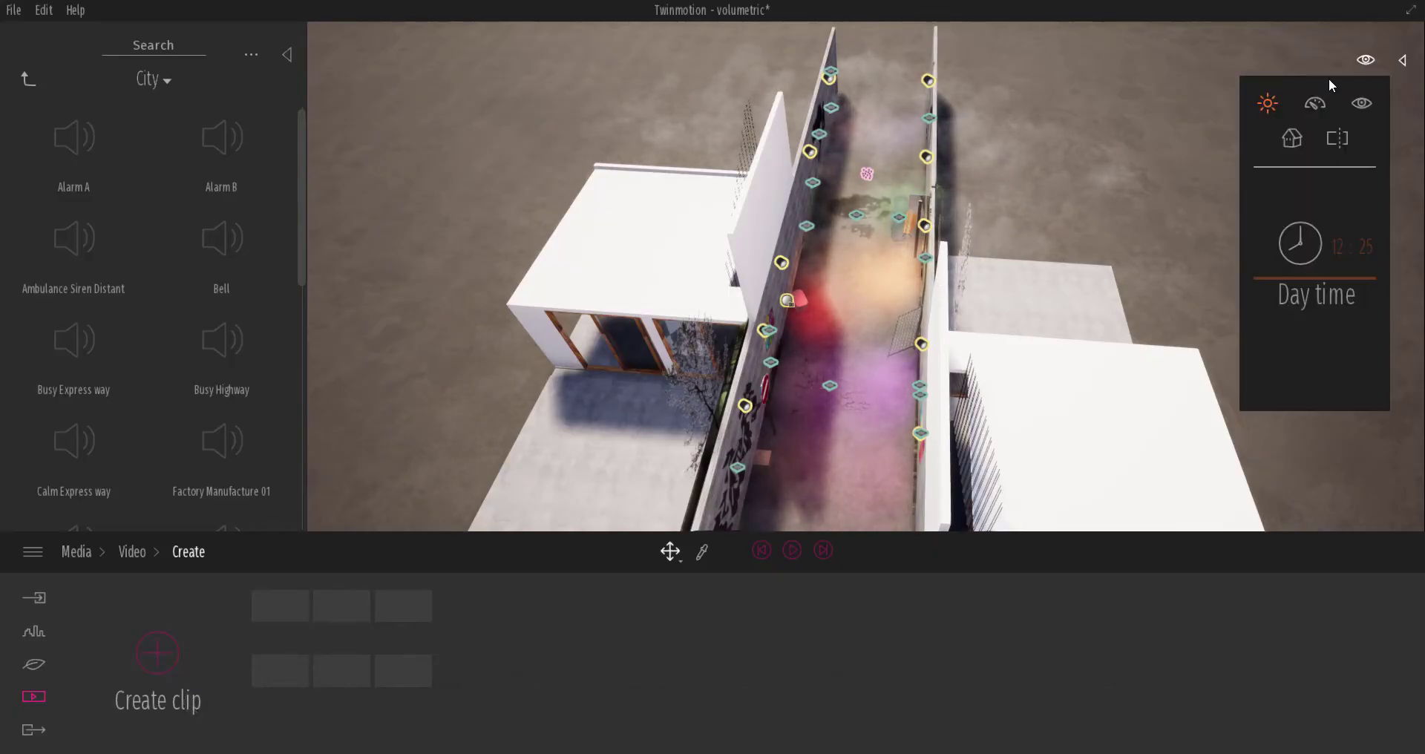
click(1366, 60)
mouse_move(1365, 61)
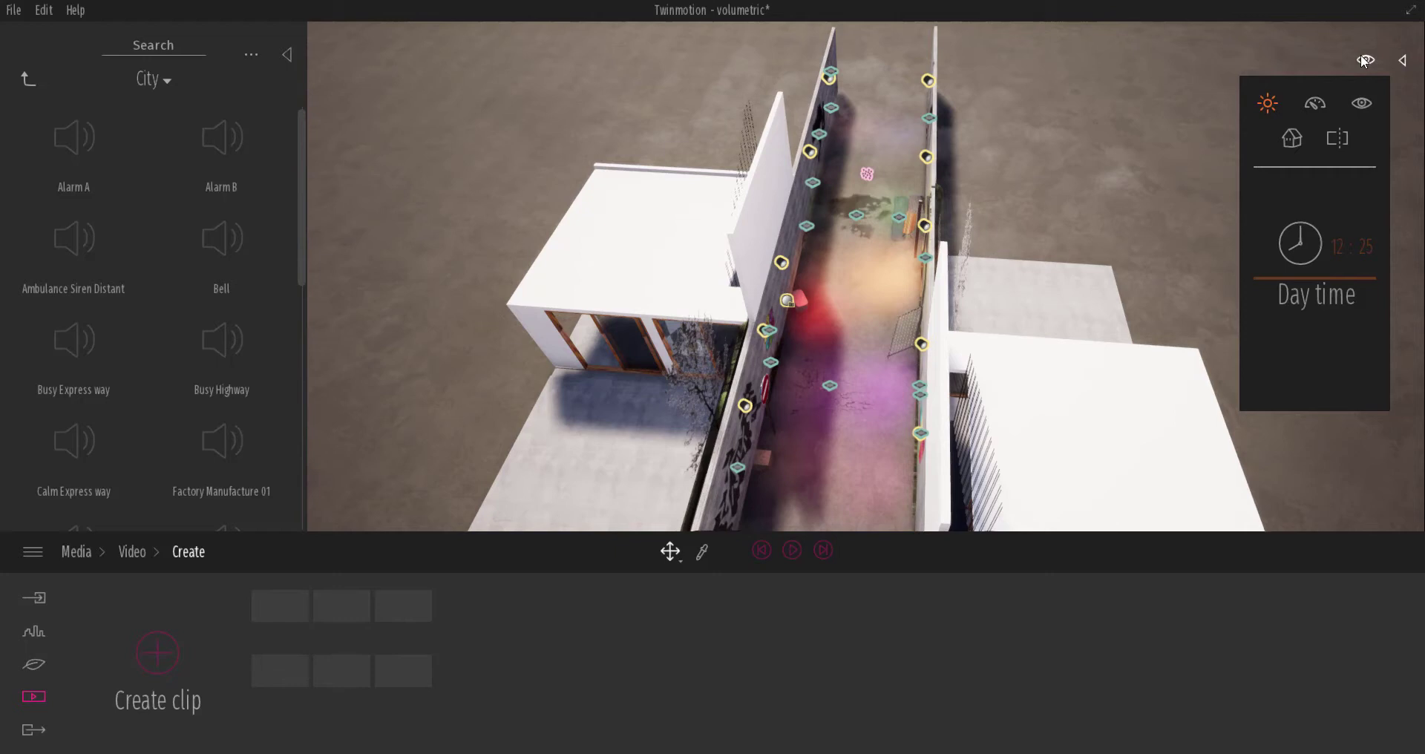
click(1292, 139)
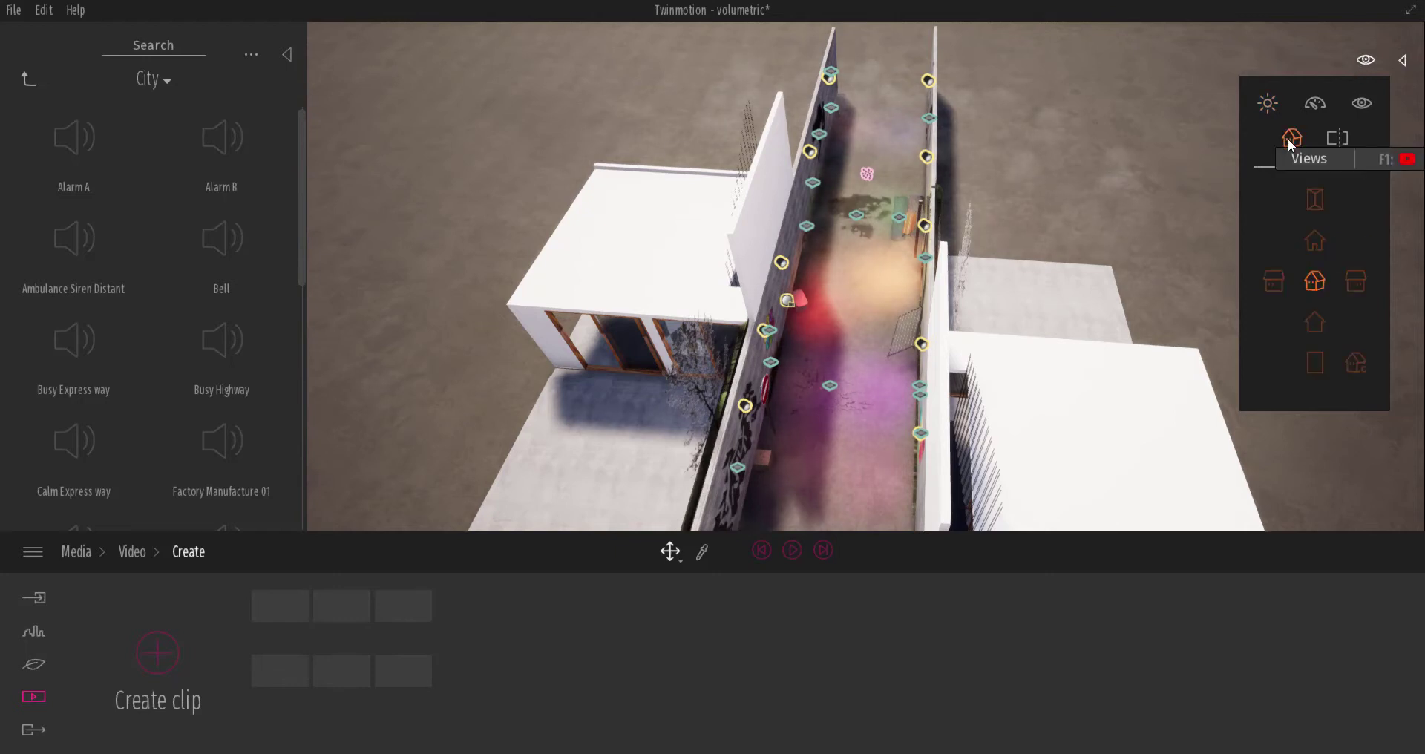
click(1316, 199)
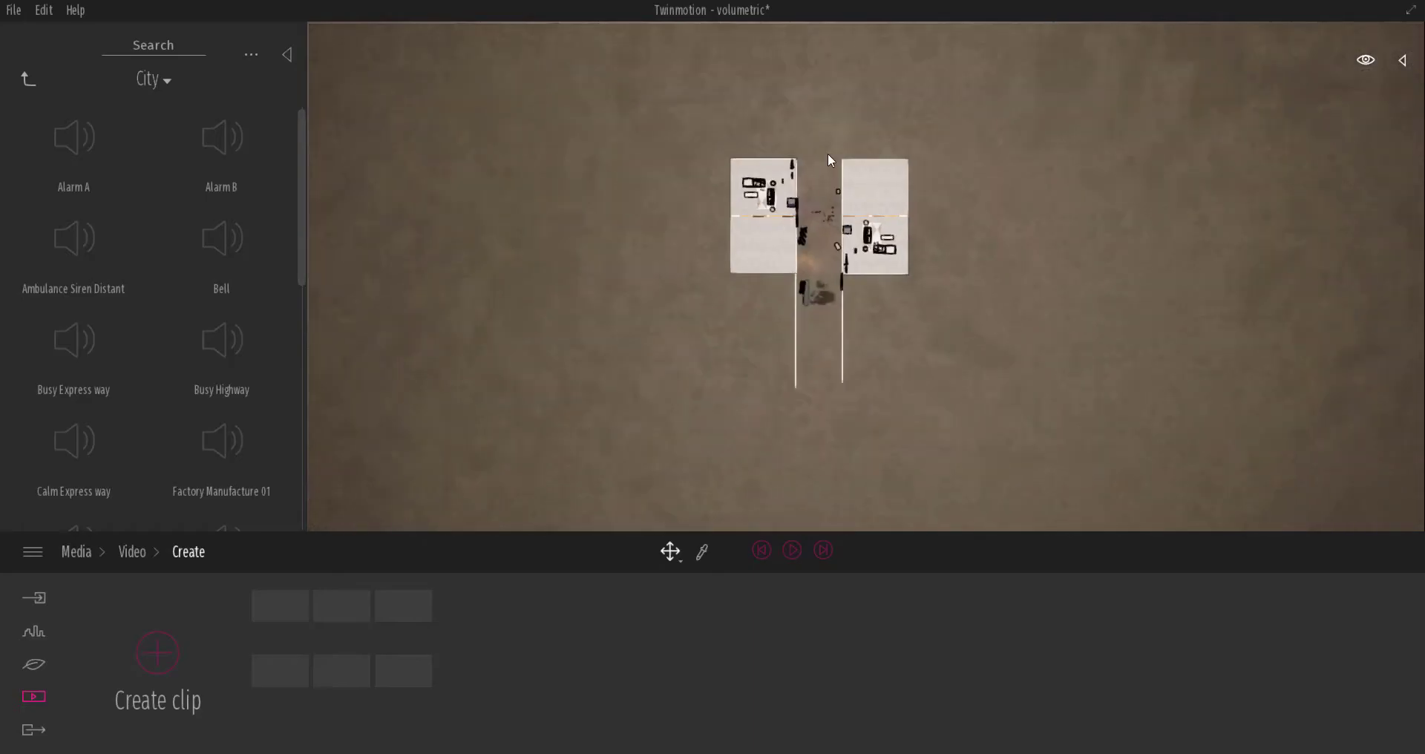
Frame the alley and the adjoining furnished rooms in the top orthographic view.
scroll(830, 161, up, 5)
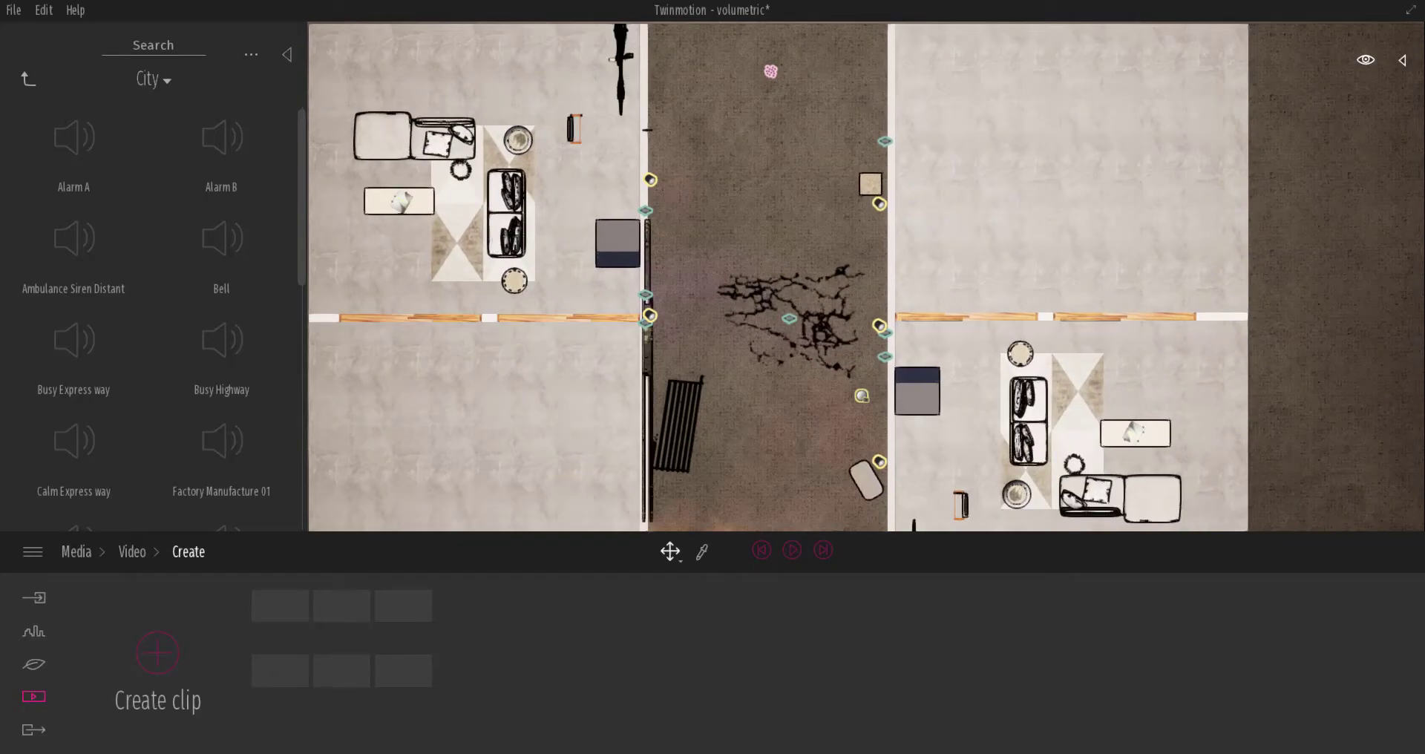
middle_drag(826, 244, 832, 209)
middle_drag(781, 480, 809, 172)
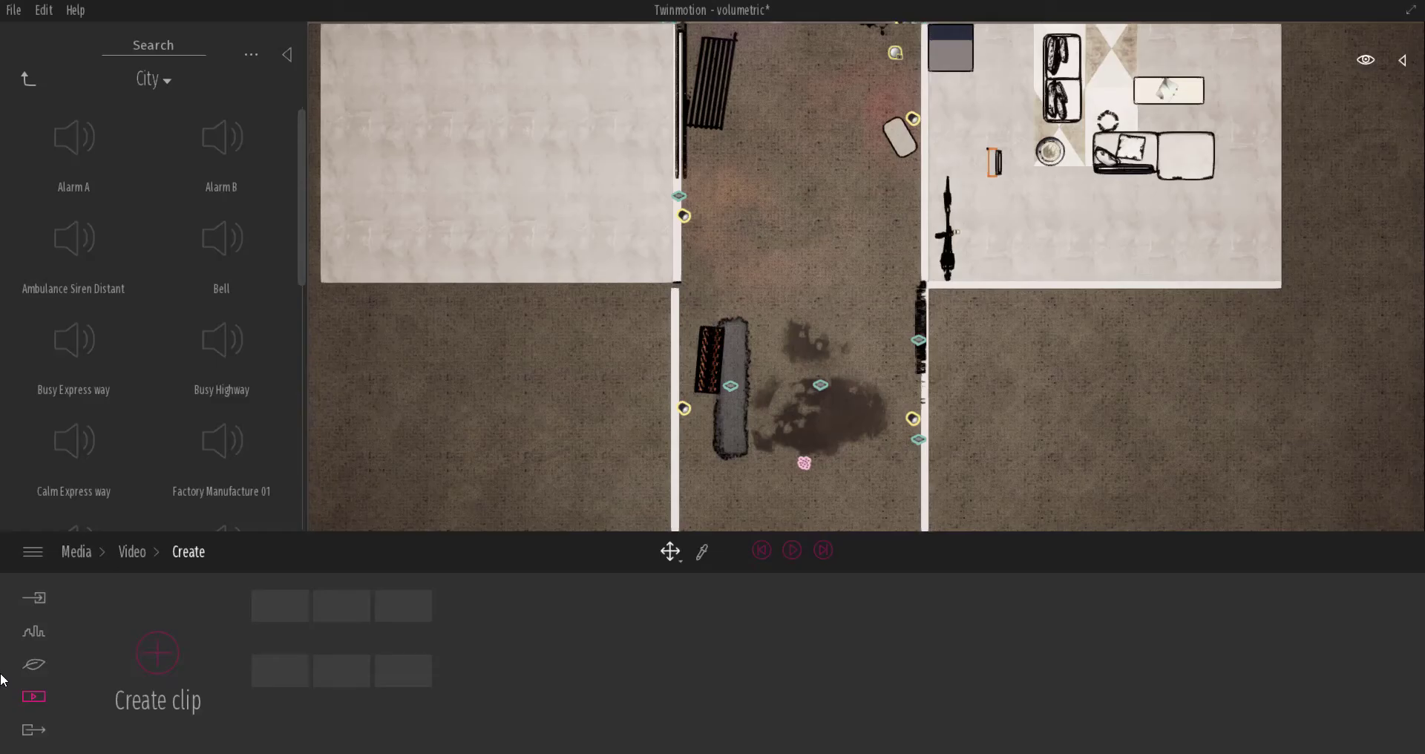
scroll(656, 301, down, 3)
scroll(673, 307, up, 6)
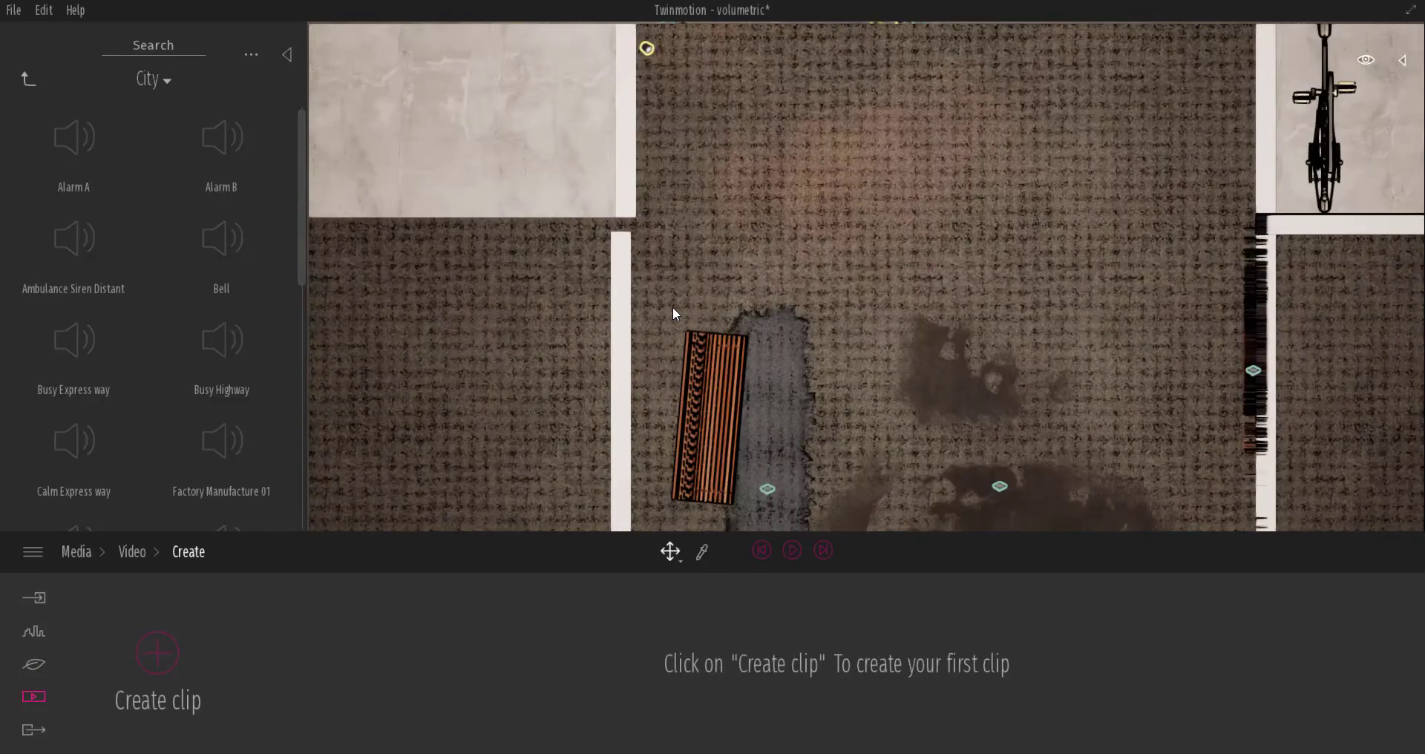
scroll(673, 307, down, 3)
scroll(672, 306, down, 3)
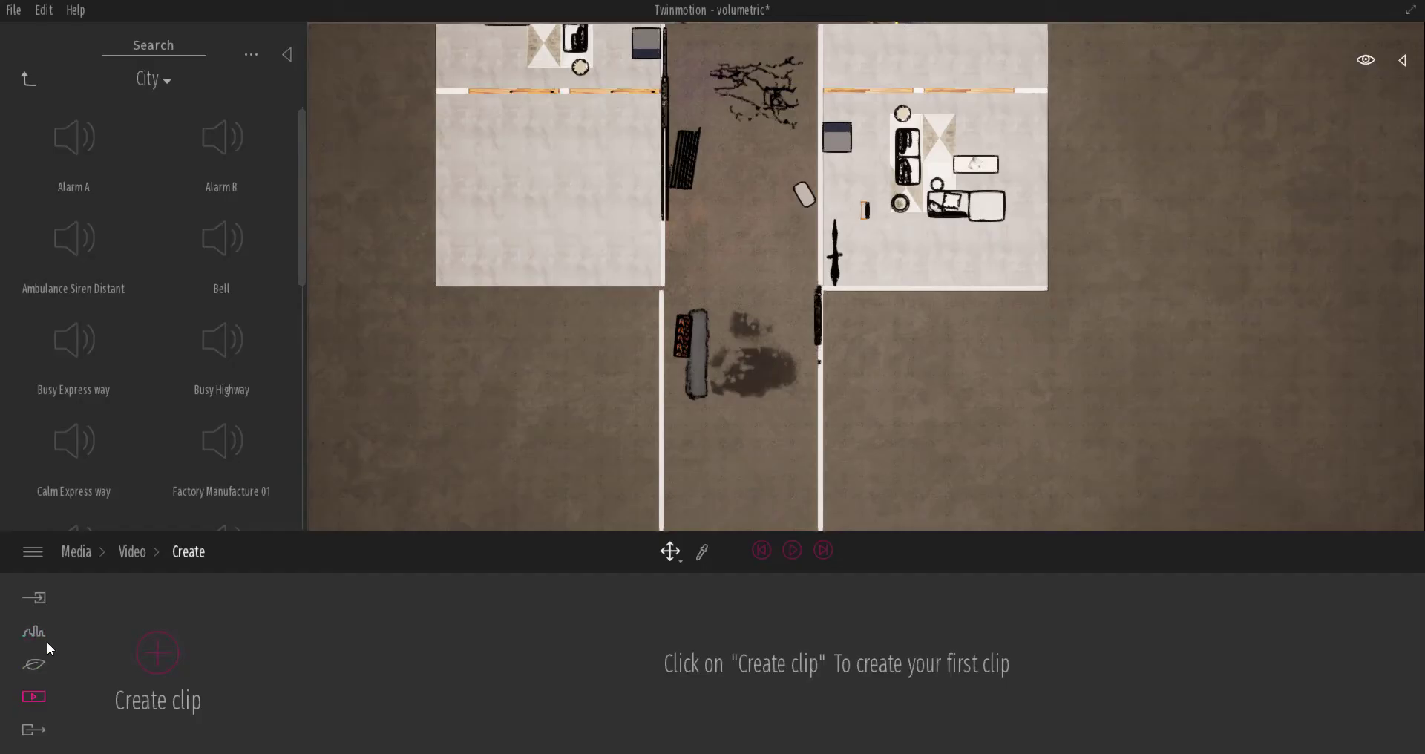
Set the shadow distance in the lighting settings to 10 m.
click(35, 666)
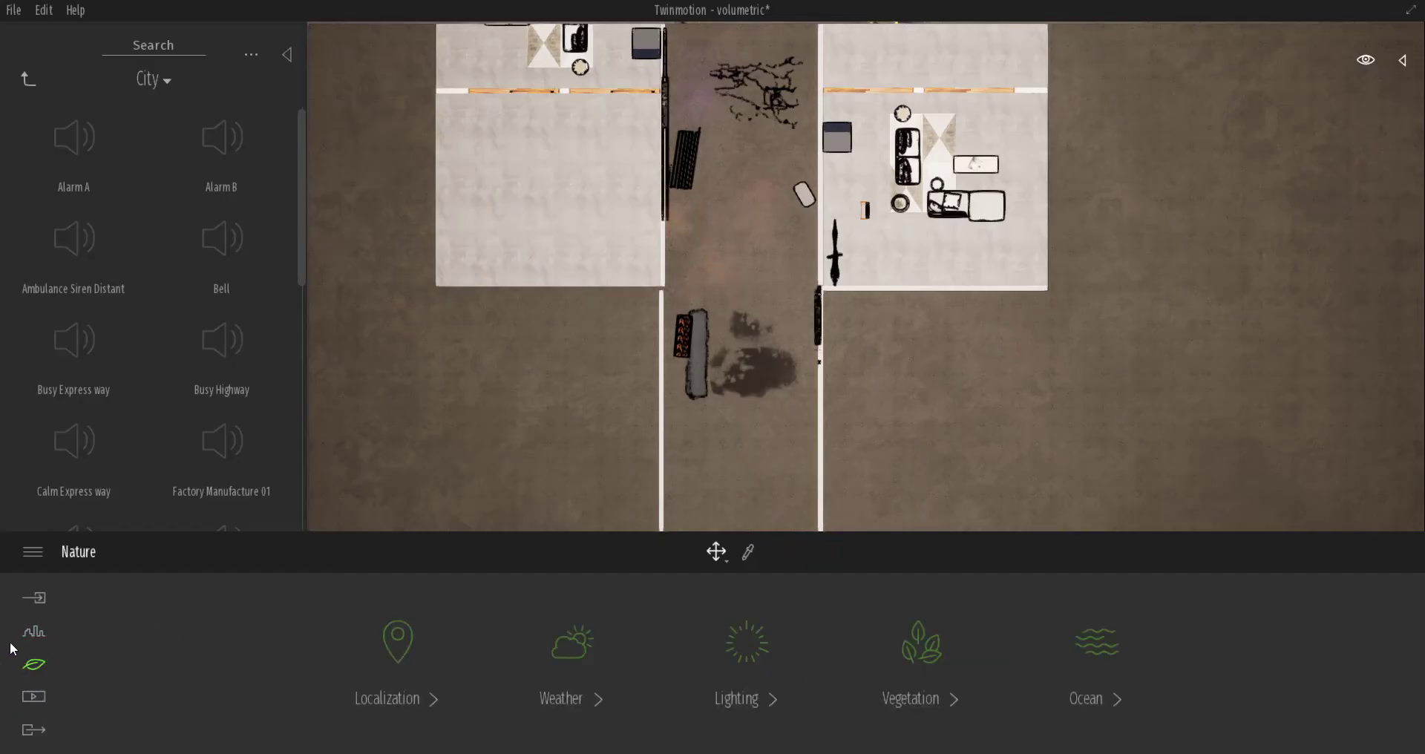
click(759, 639)
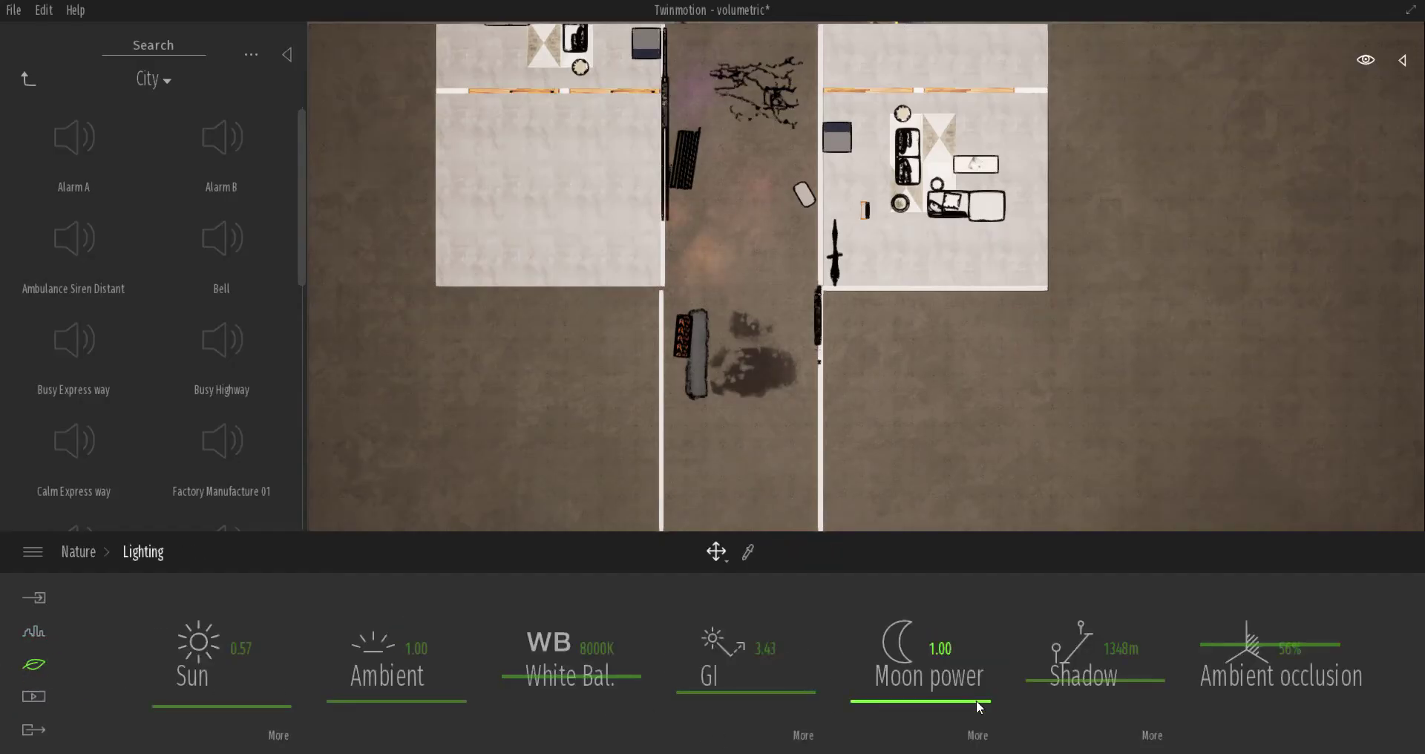
drag(1114, 691, 1123, 745)
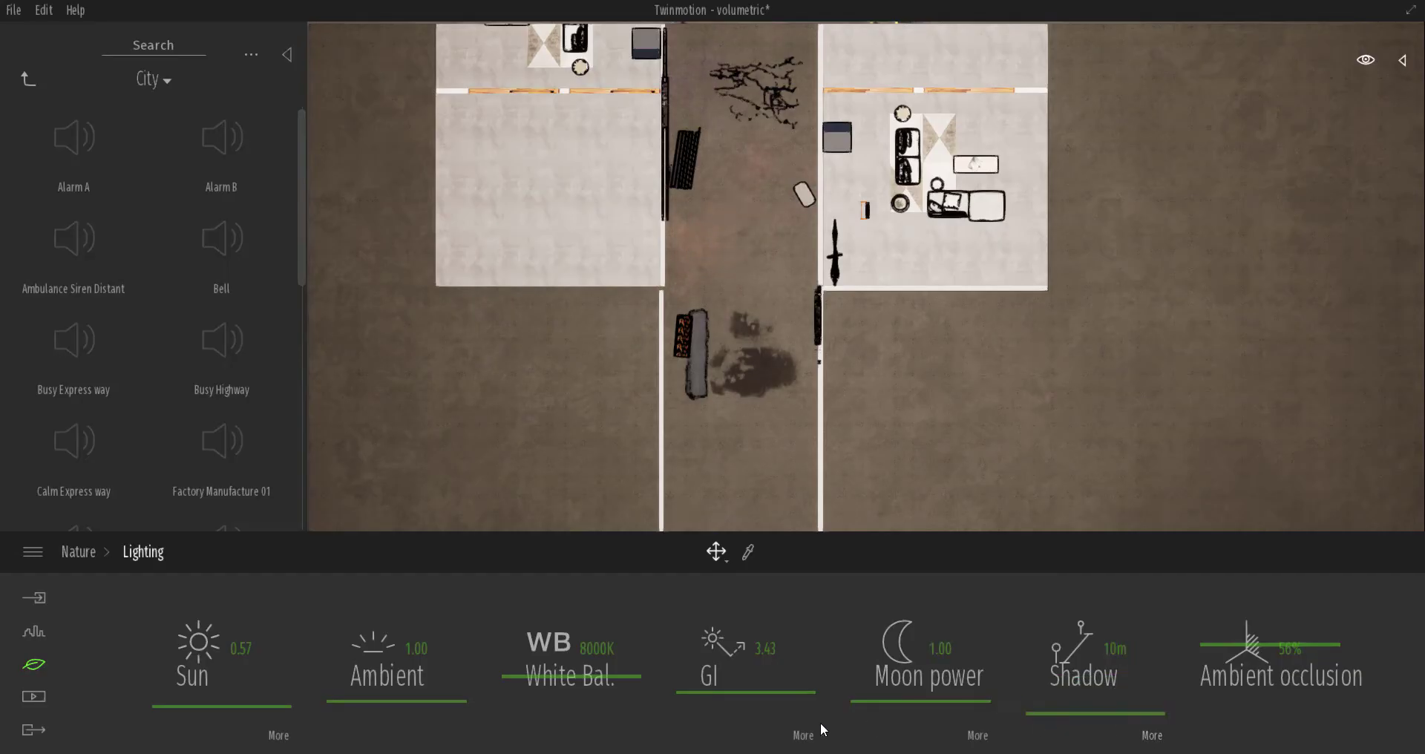
Create a new image from the top orthographic view and frame it closely on the alley and the furnished rooms.
click(33, 699)
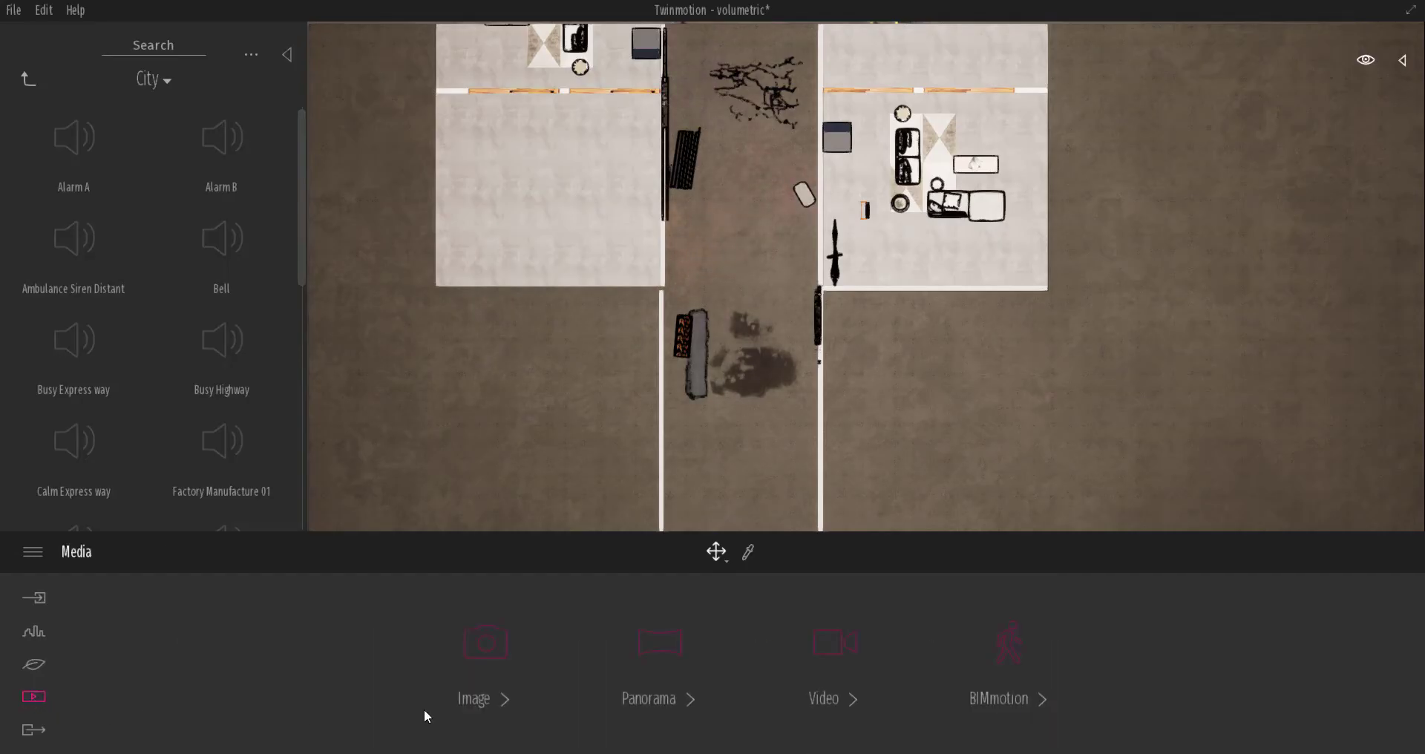
click(524, 639)
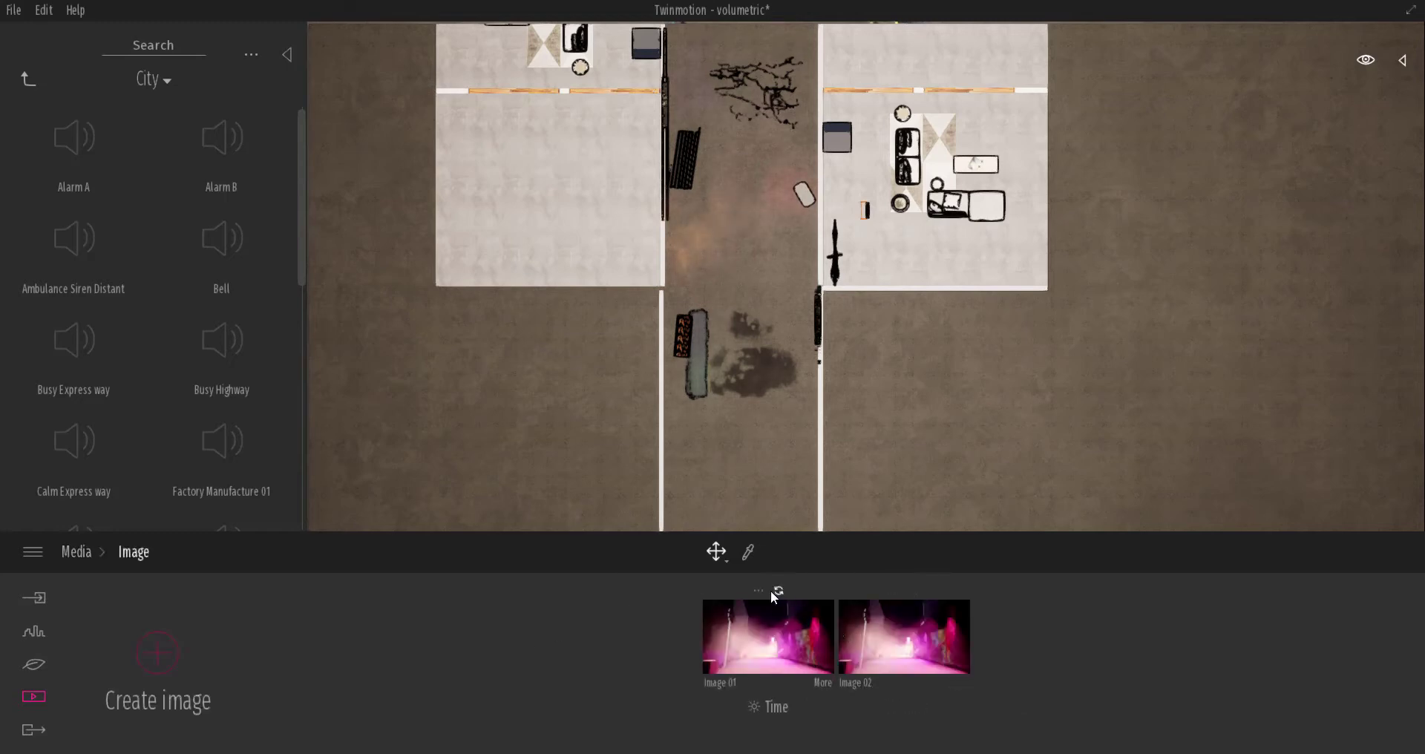
click(169, 647)
scroll(822, 261, down, 3)
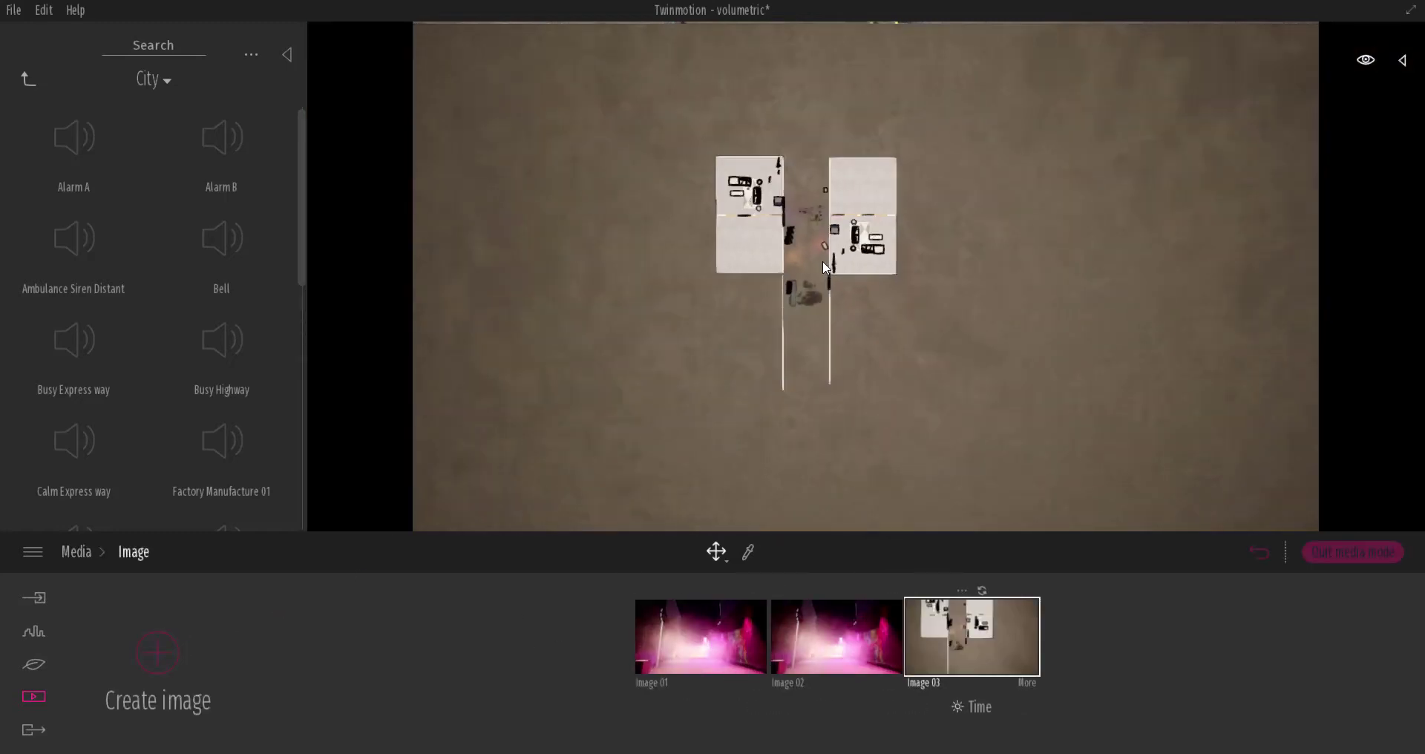
scroll(822, 261, up, 3)
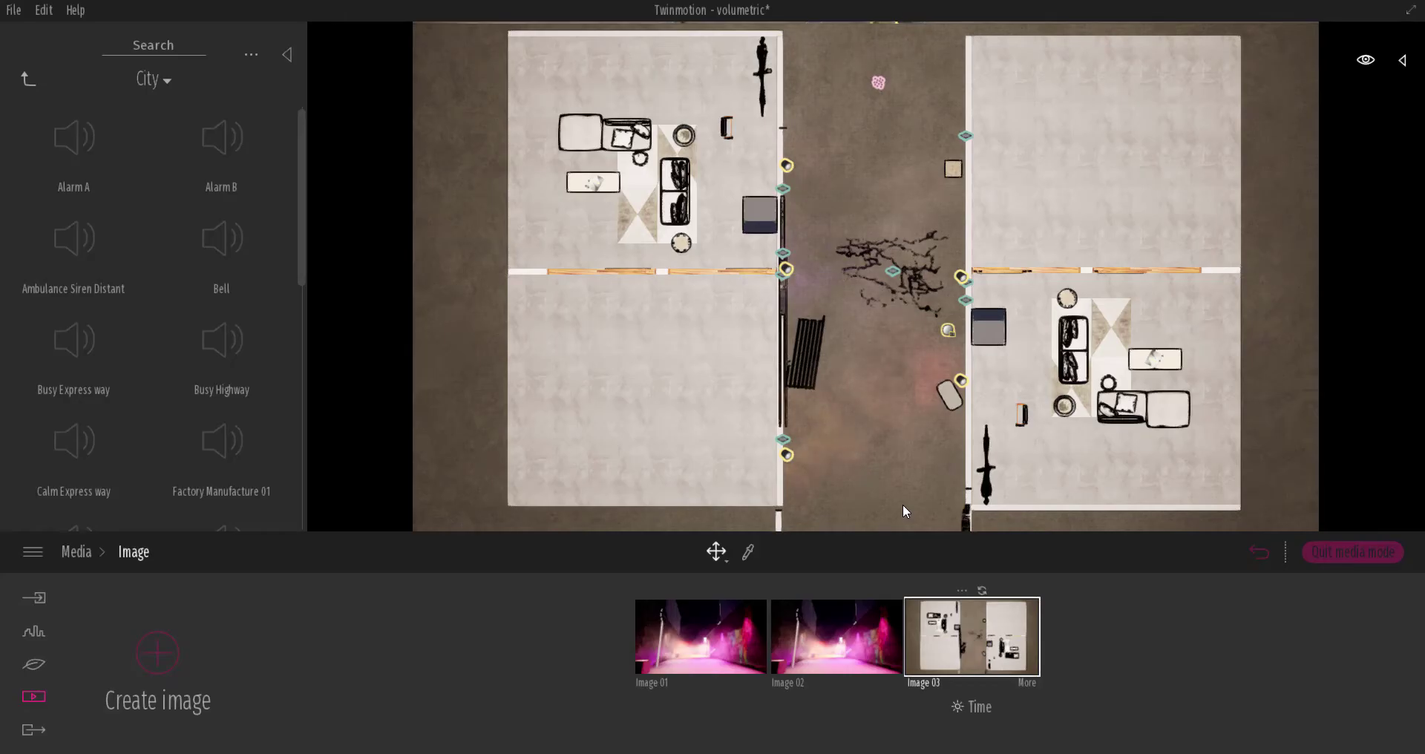
scroll(936, 165, up, 2)
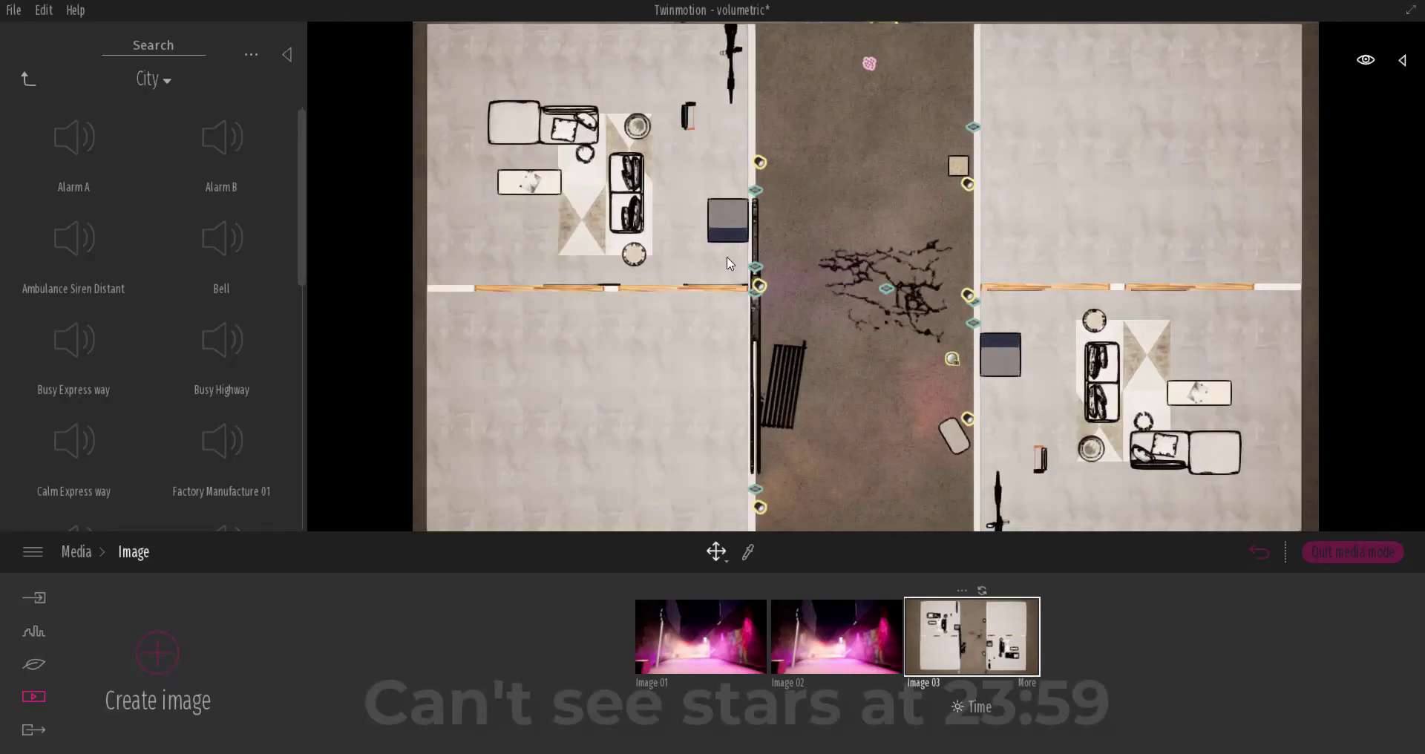
scroll(731, 264, down, 5)
Open Image 01 and check its time of day and lighting settings.
click(689, 655)
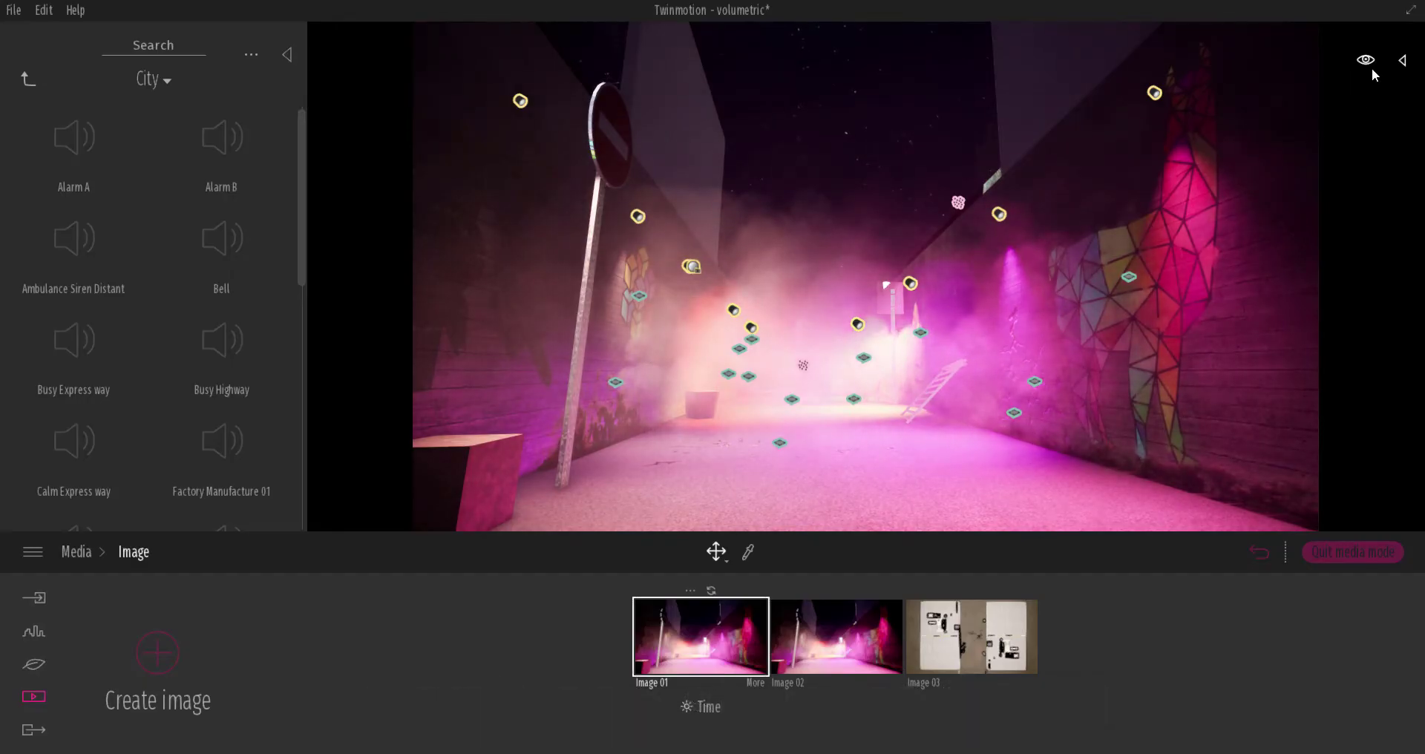
click(709, 706)
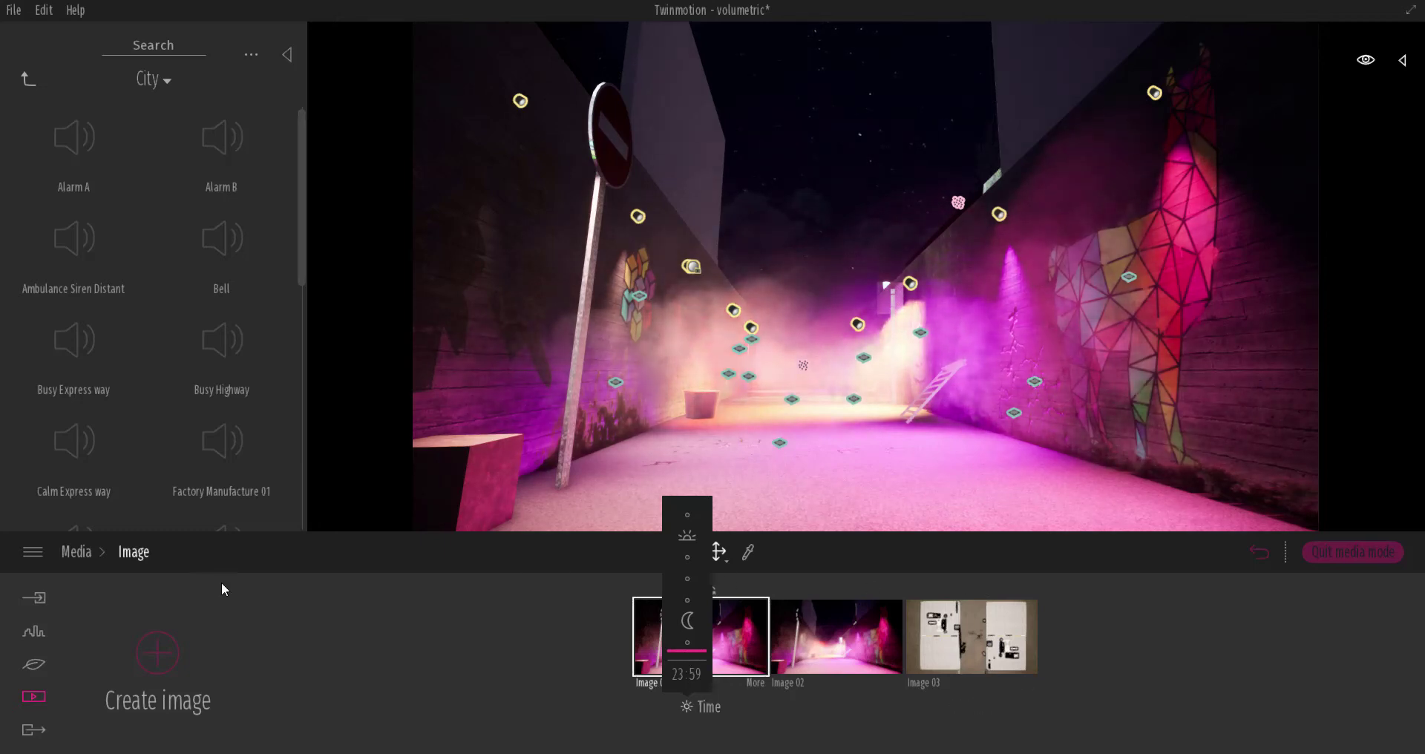
click(756, 682)
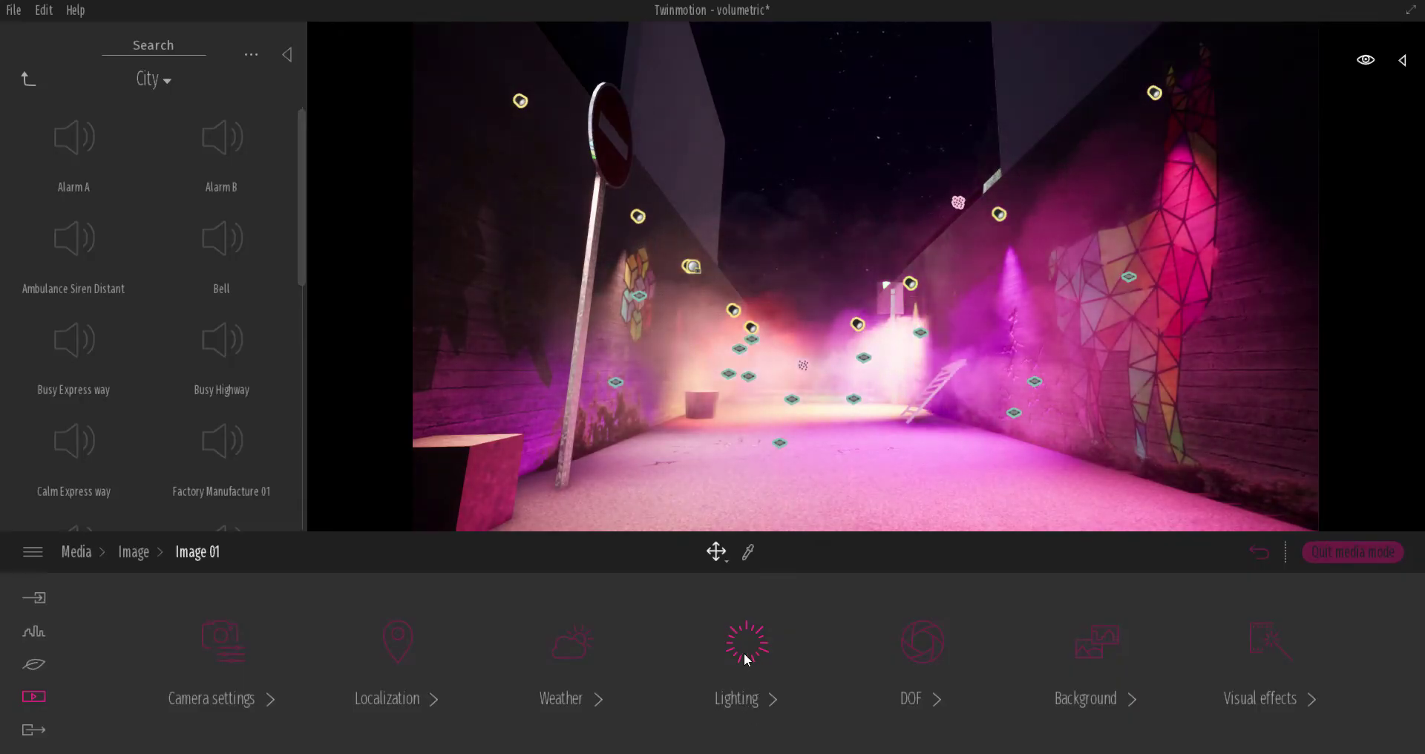
click(745, 652)
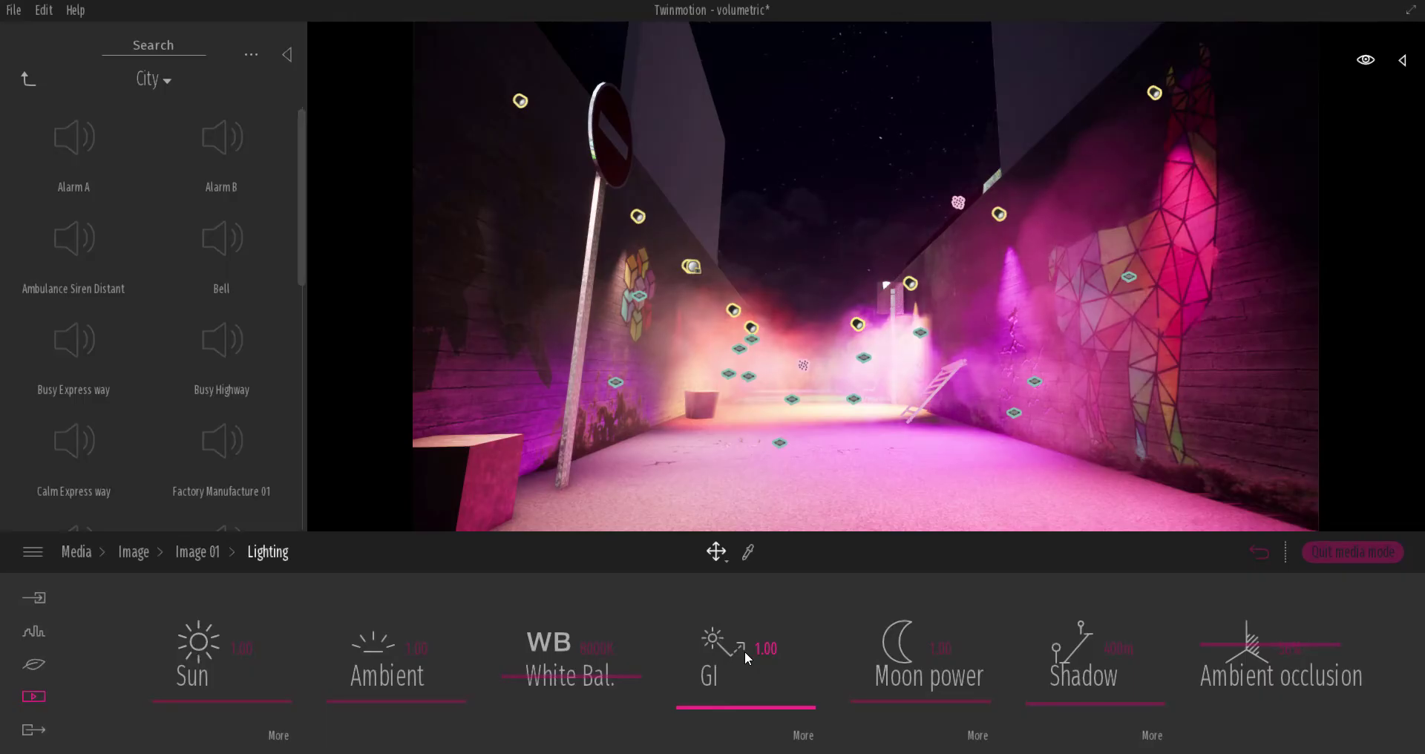
click(198, 550)
Adjust Image 01's weather to a mostly clear sky, just before the cloudy setting.
click(570, 650)
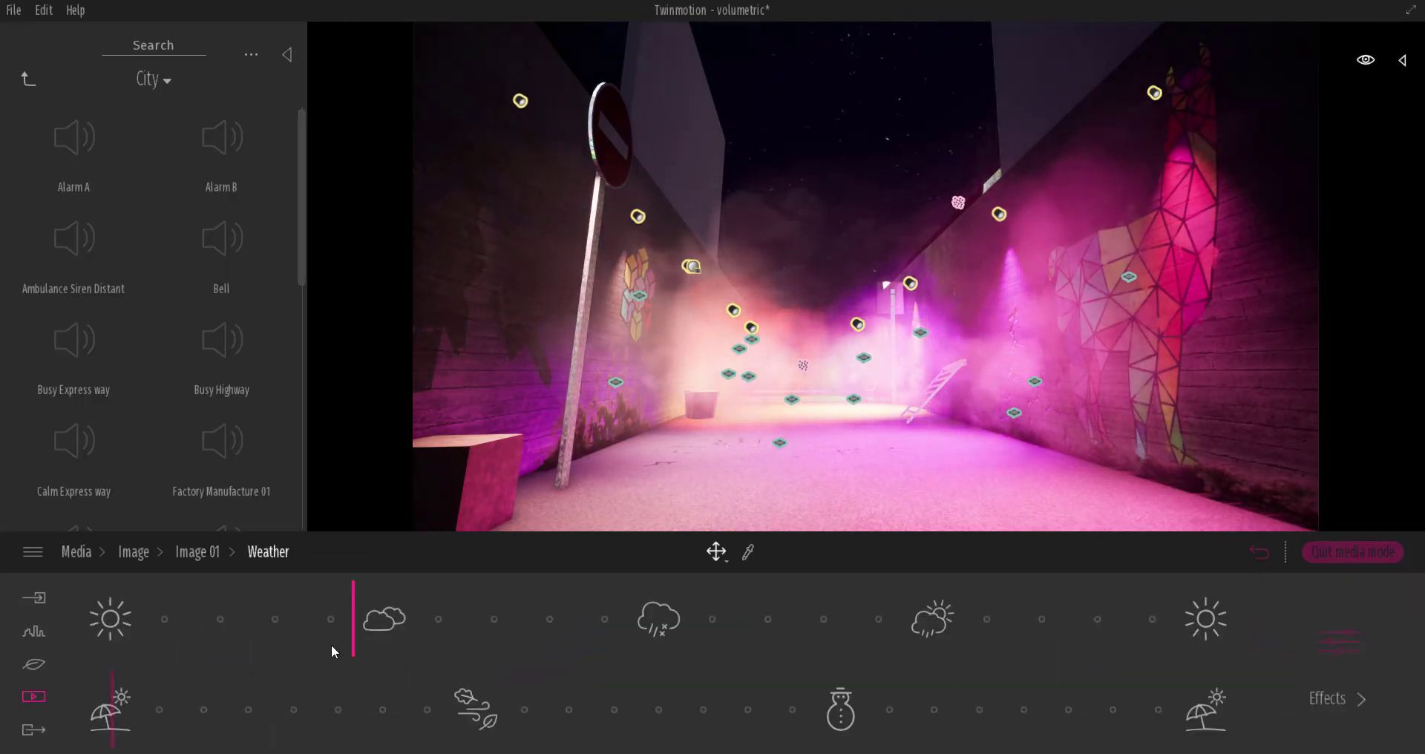
click(186, 554)
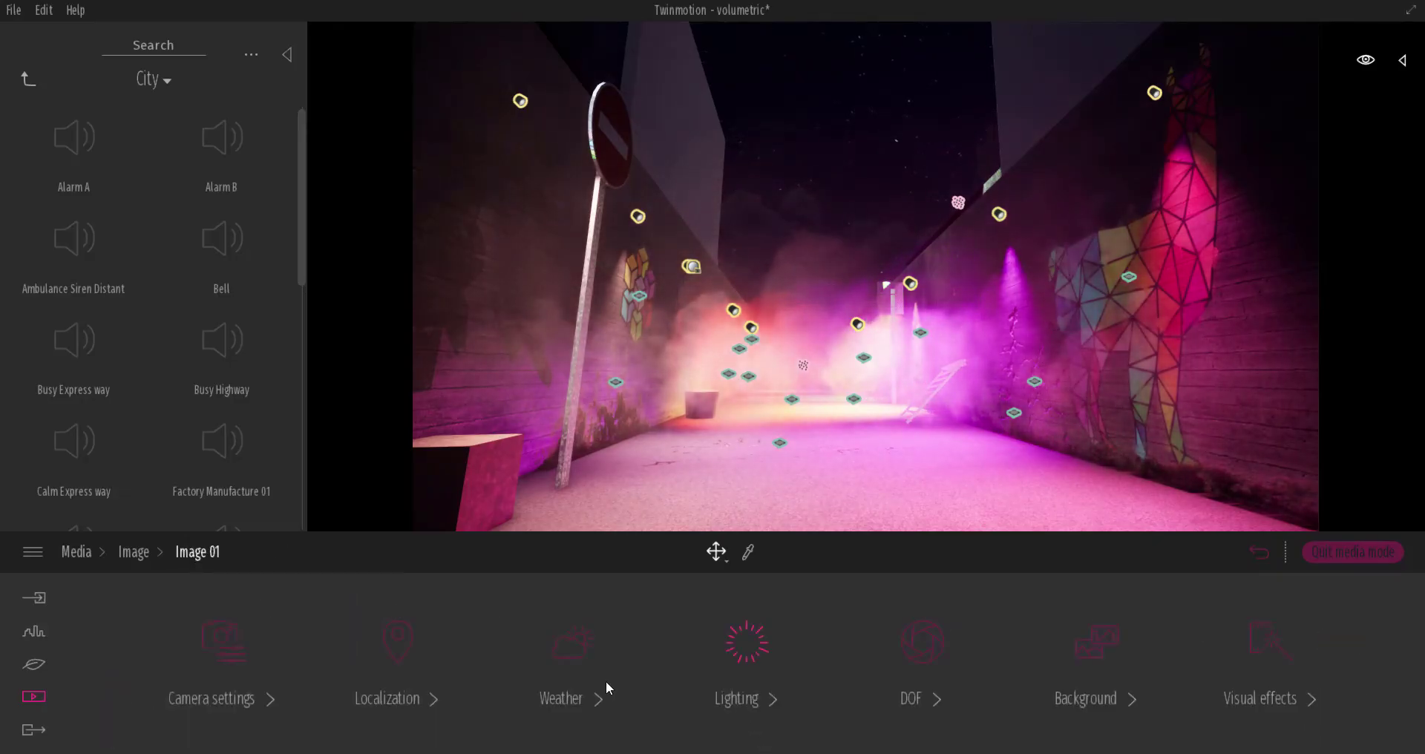
click(559, 653)
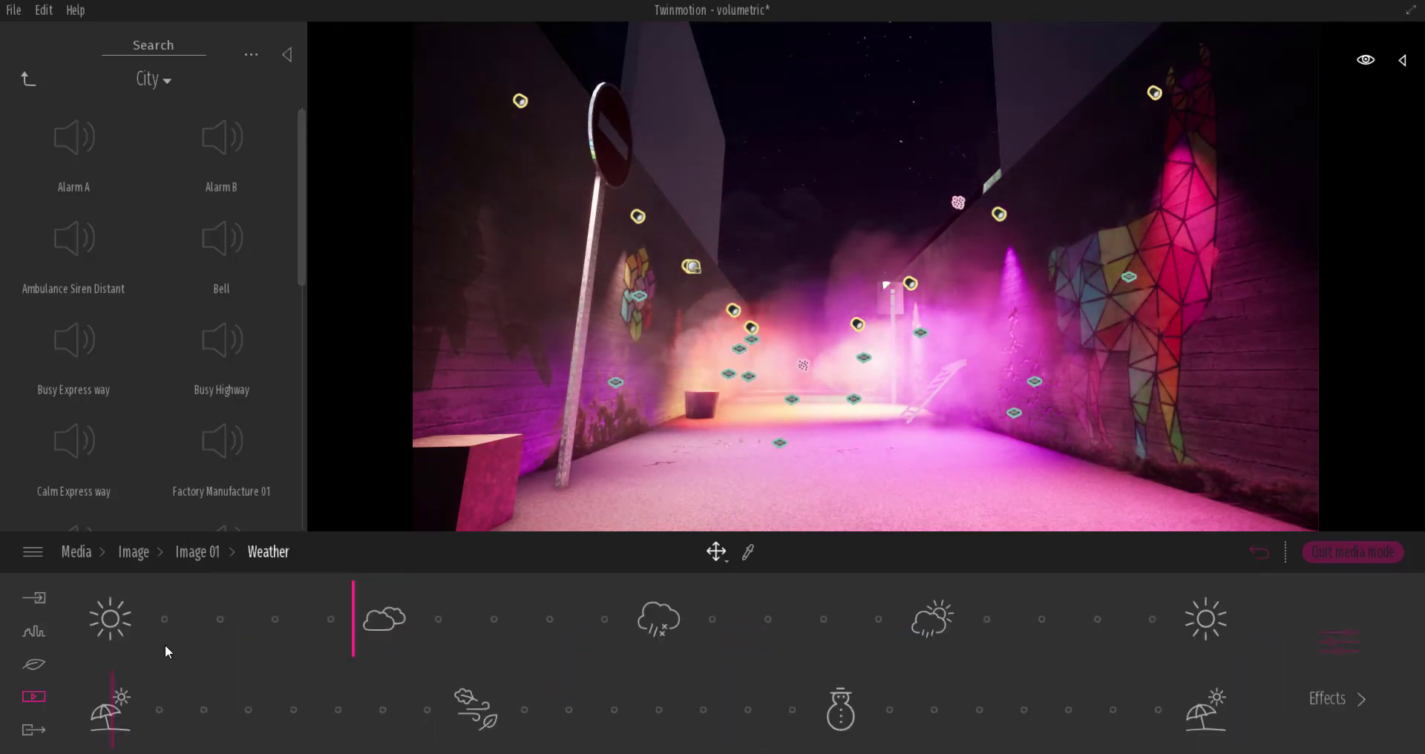
mouse_move(113, 705)
mouse_down()
mouse_move(220, 703)
mouse_move(111, 705)
mouse_up()
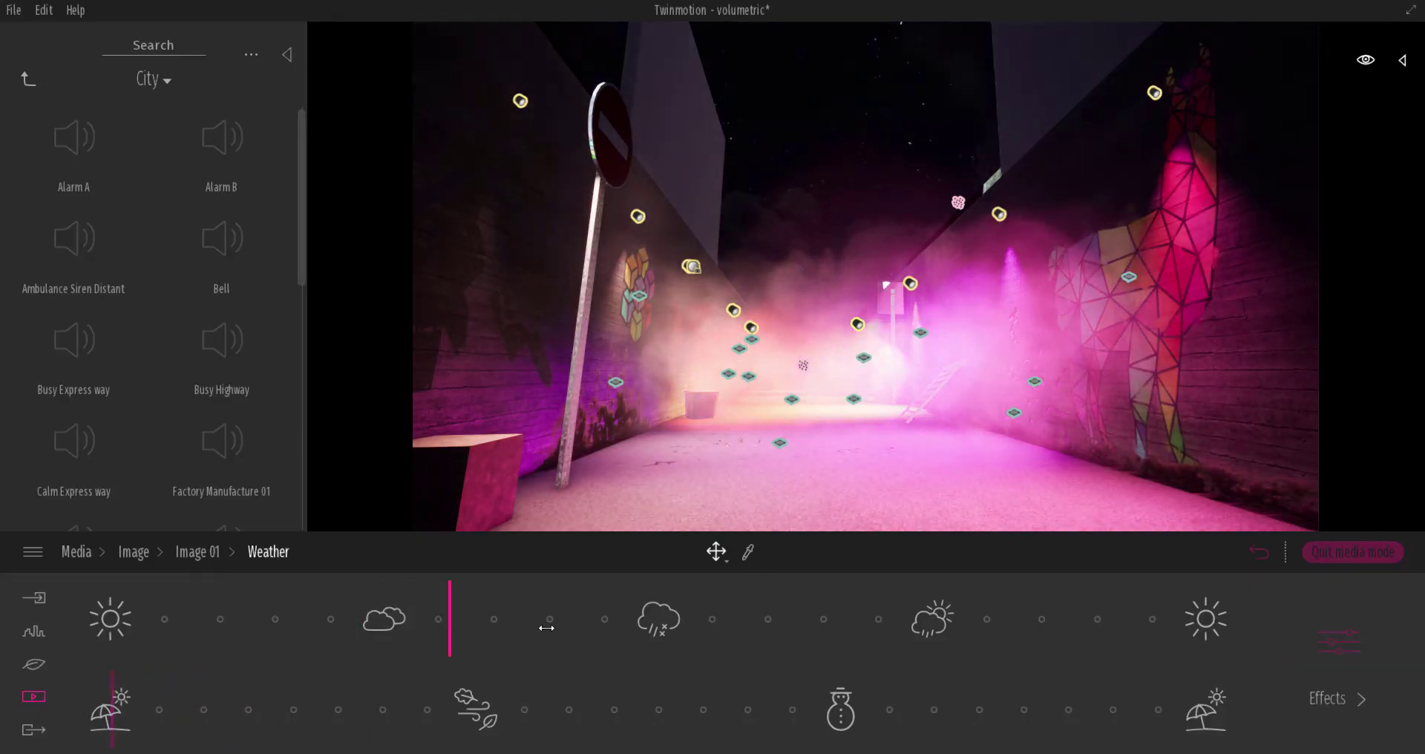
mouse_move(546, 628)
mouse_down()
mouse_move(598, 631)
mouse_move(487, 635)
mouse_move(628, 645)
mouse_move(316, 638)
mouse_up()
click(200, 551)
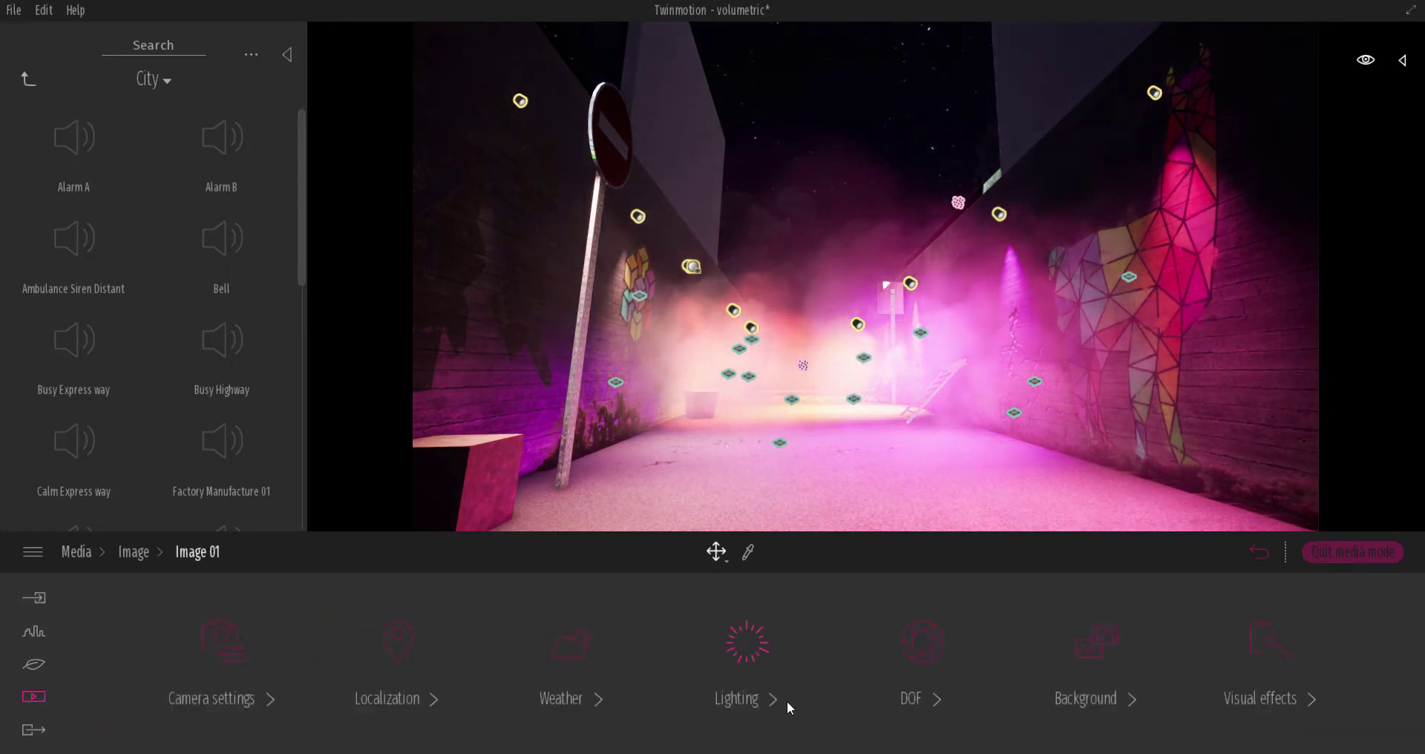
Try Image 01's stars intensity at its maximum and at 0.00, and leave it at roughly the middle of its range.
click(765, 703)
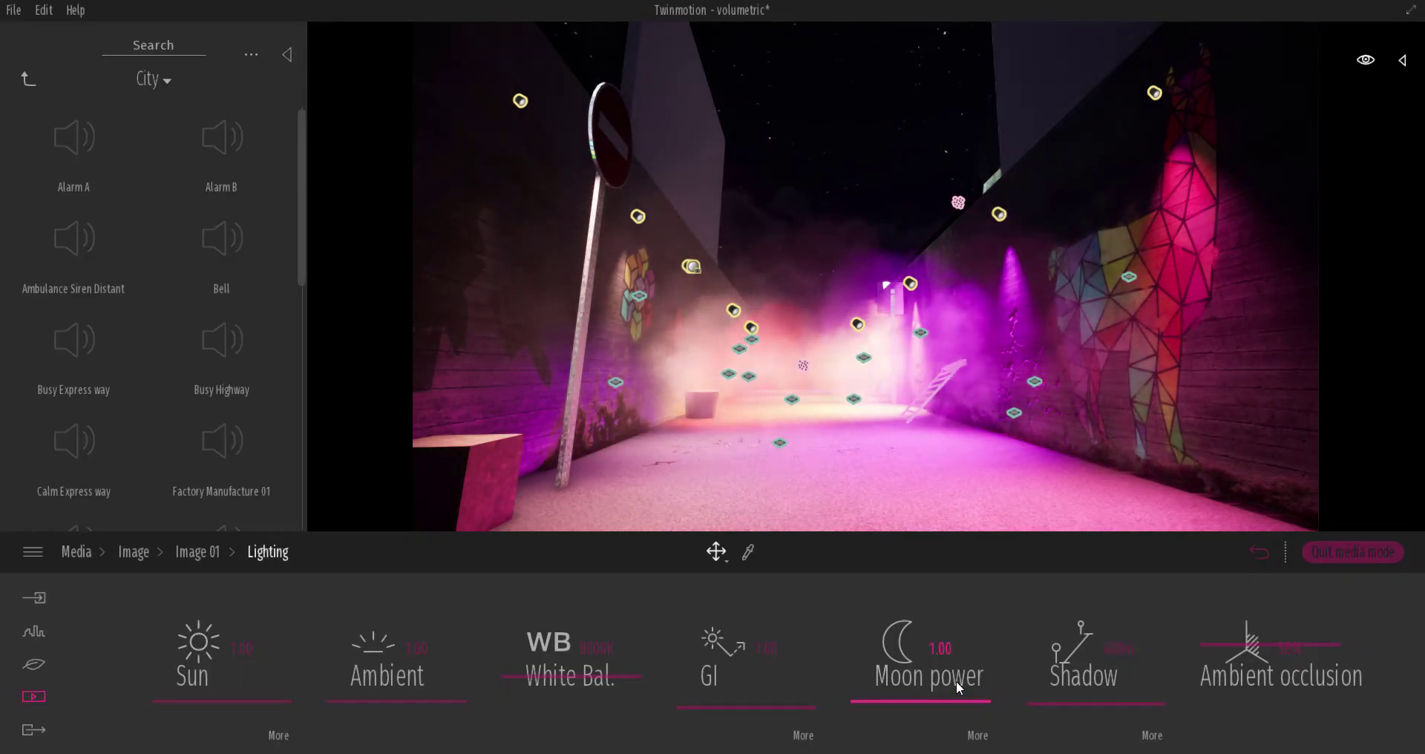
click(977, 736)
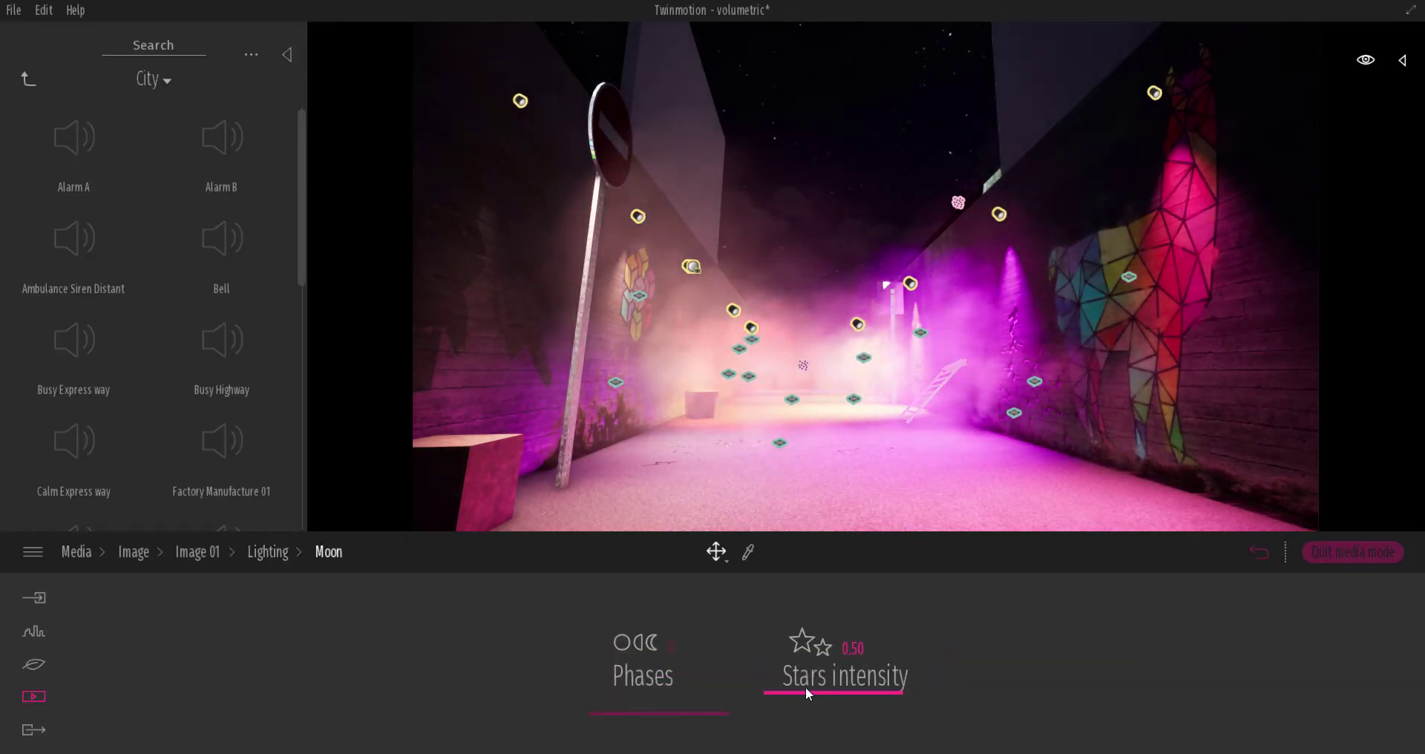
drag(810, 693, 804, 624)
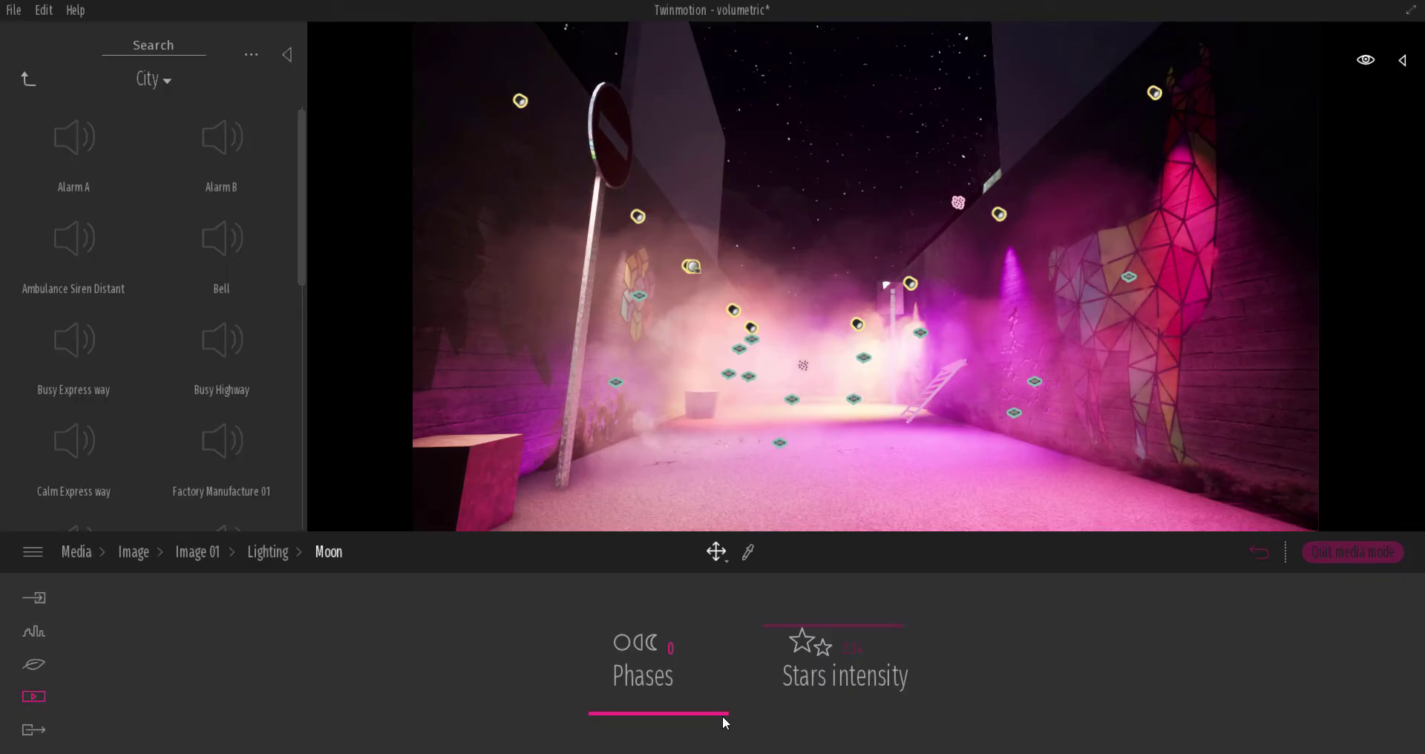
drag(826, 627, 854, 724)
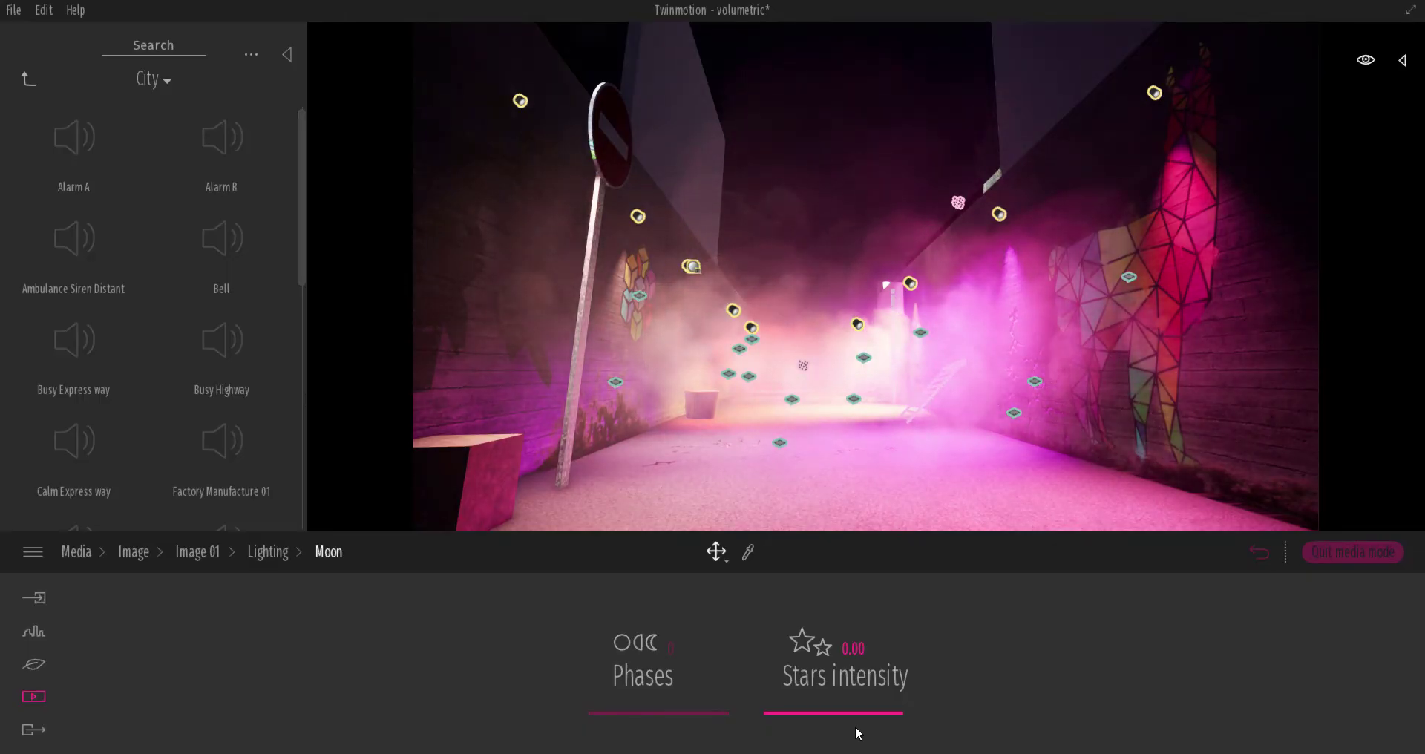
drag(865, 716, 859, 676)
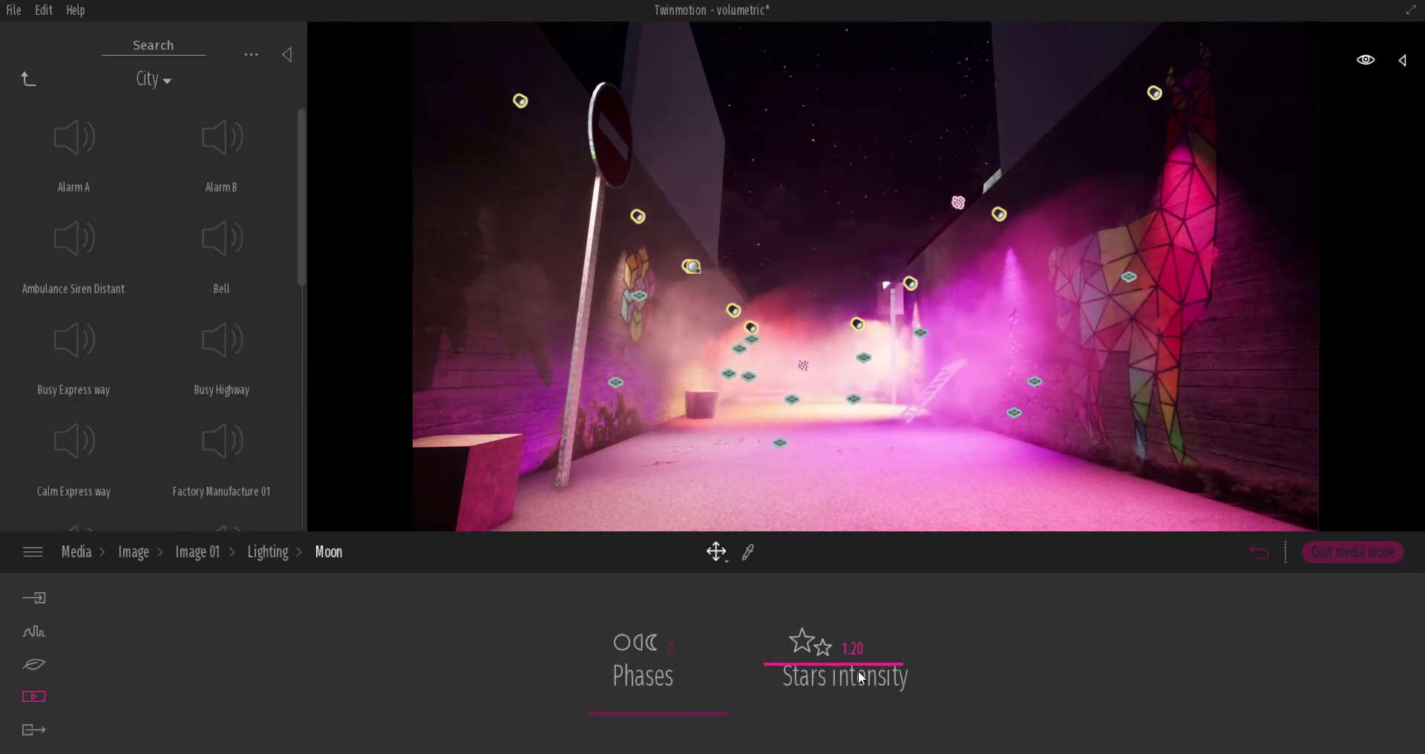
click(266, 551)
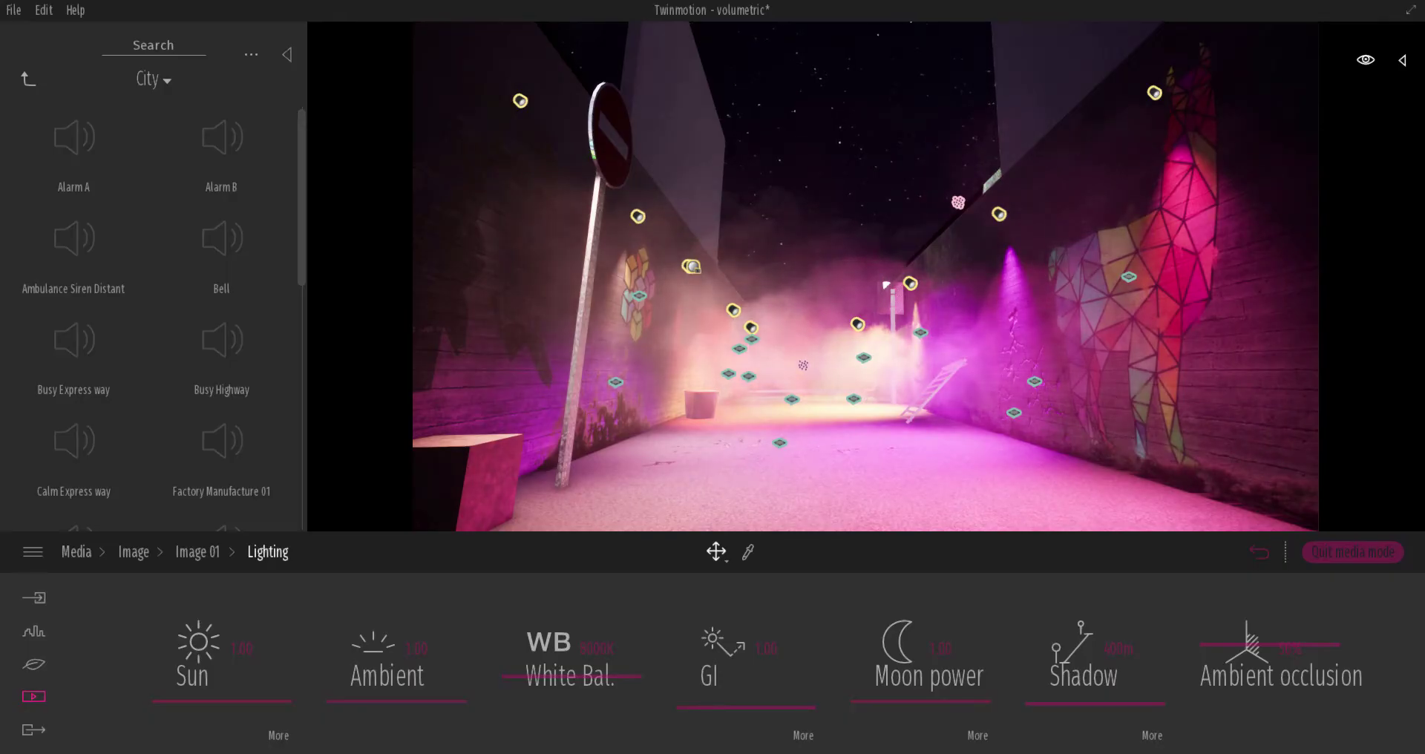
Find the Zebra crossing decal in the Furnitures library and place it across the alley floor.
click(28, 82)
click(28, 83)
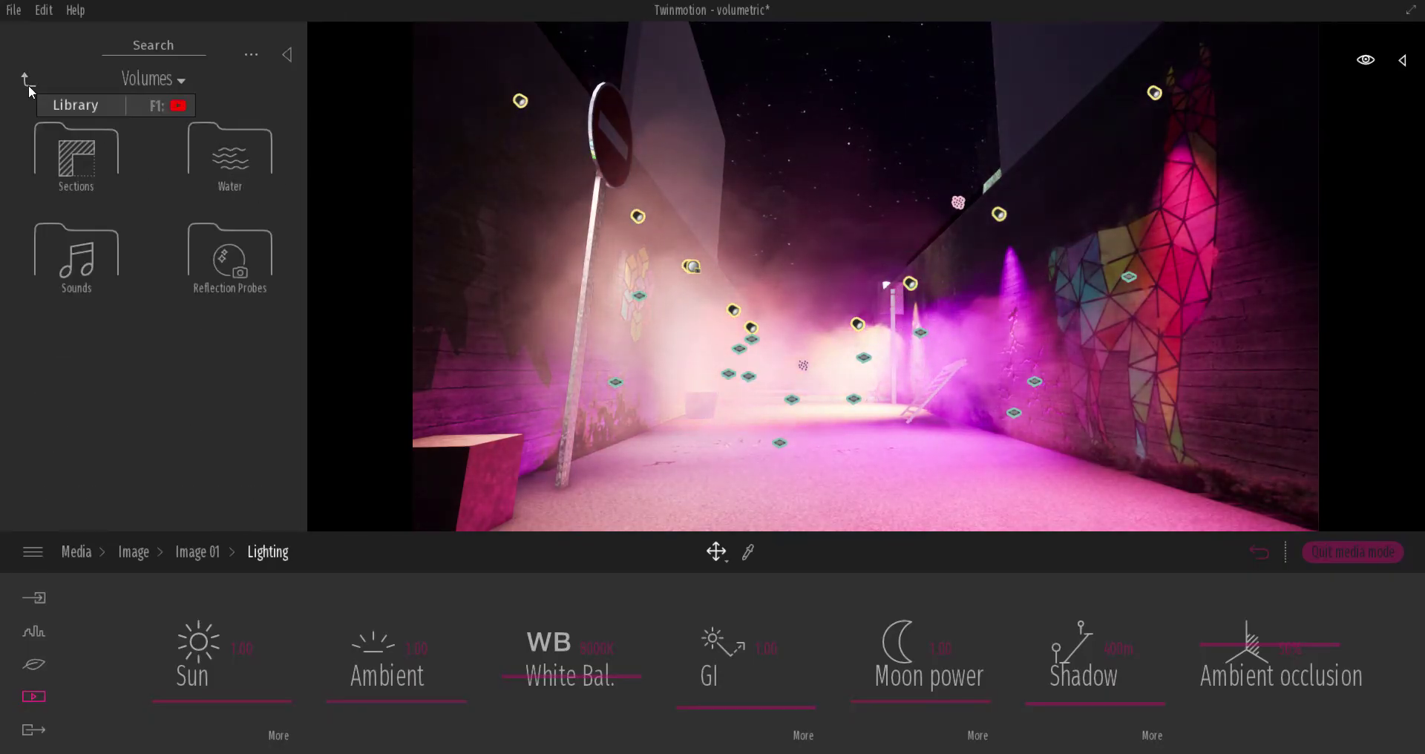
click(28, 83)
click(87, 266)
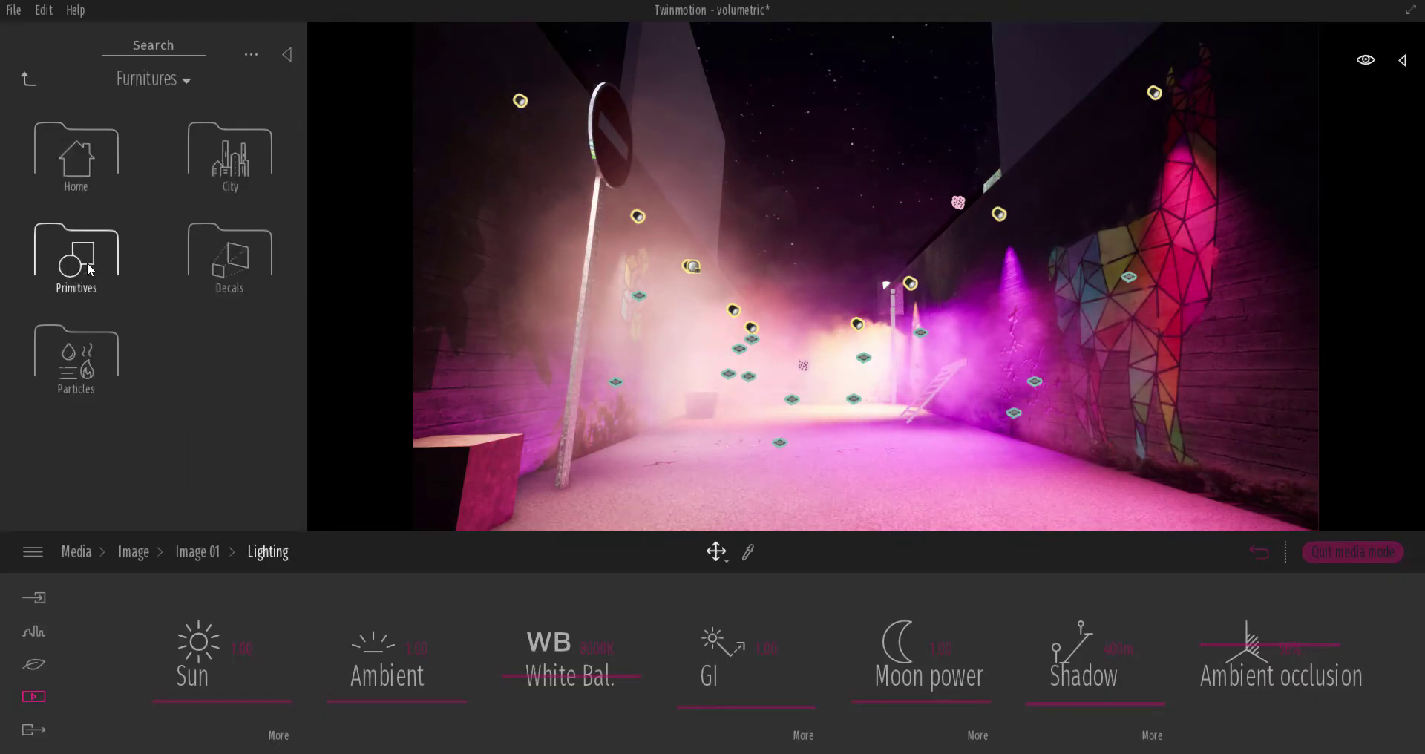
click(223, 268)
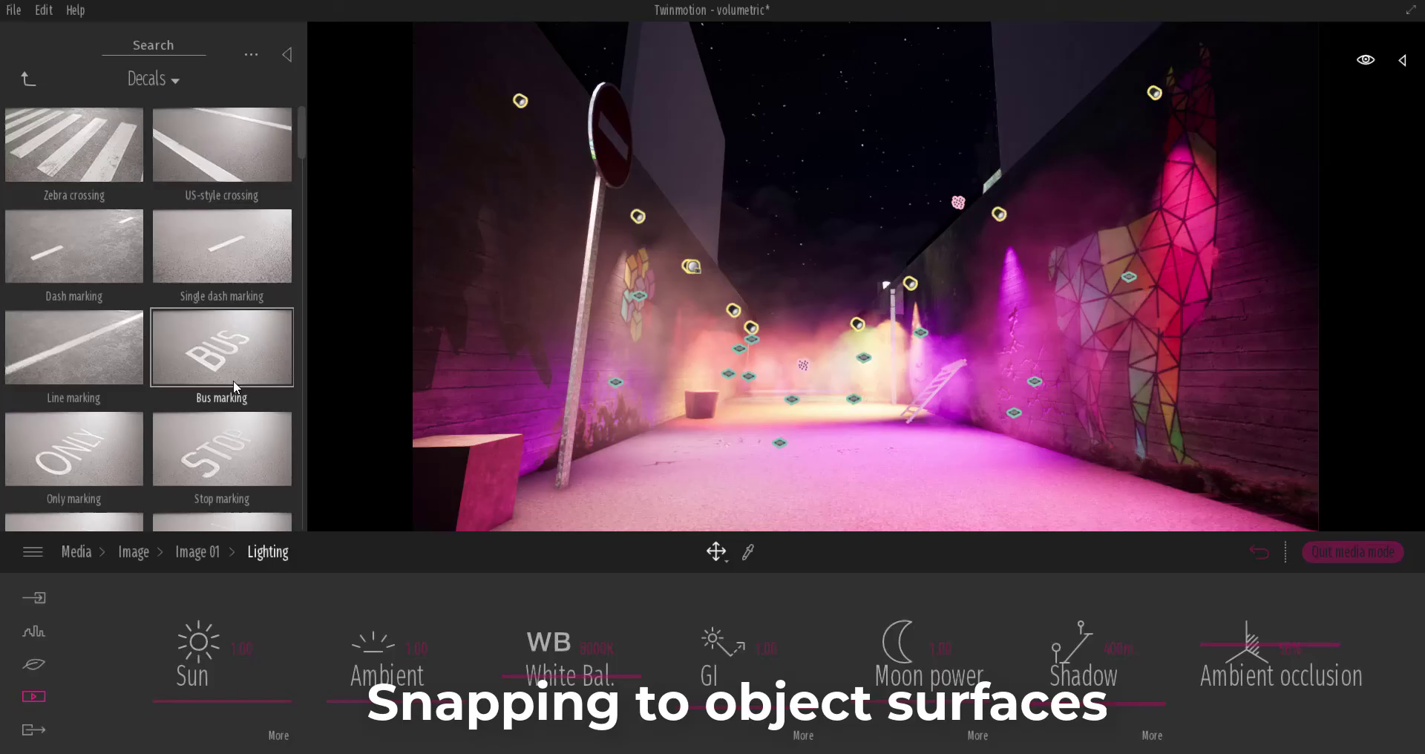
drag(409, 444, 194, 361)
drag(767, 417, 815, 457)
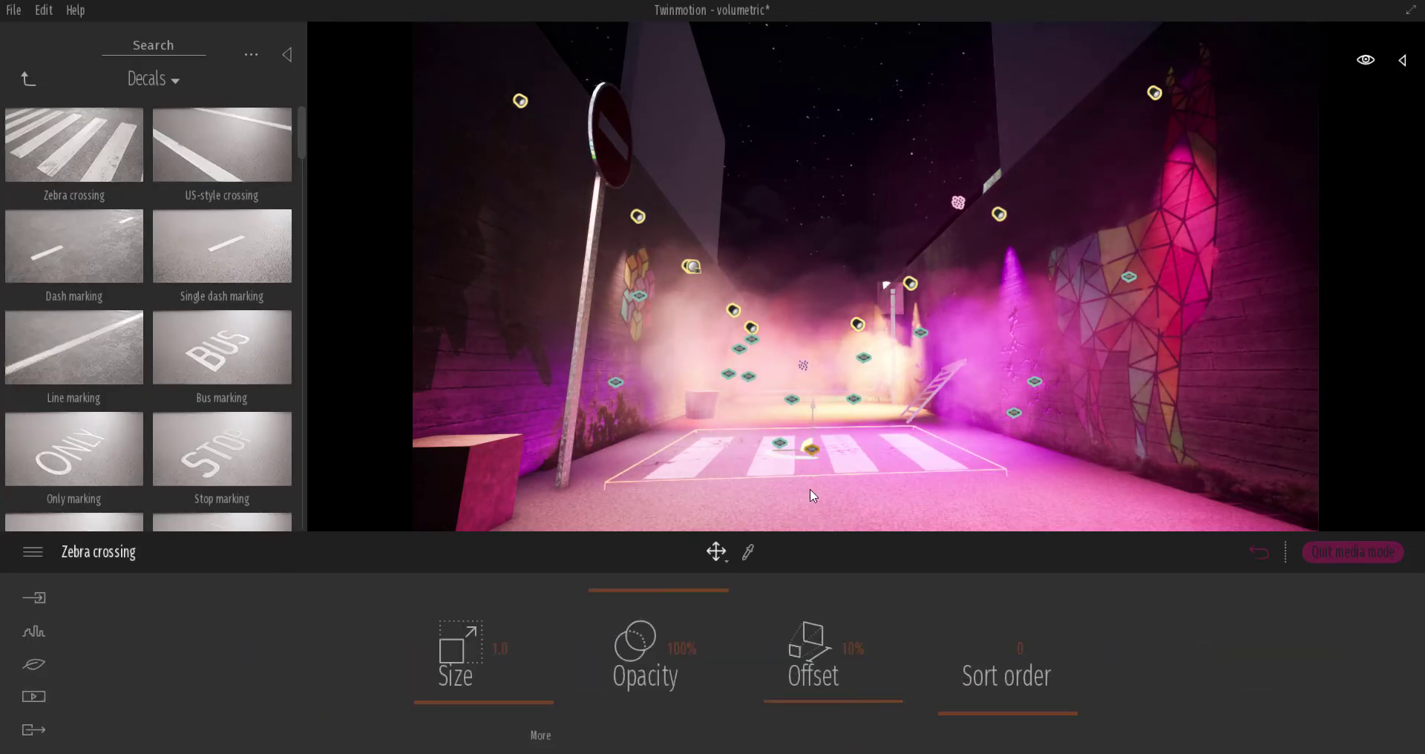
Check the Angle snap option in the preferences, cancel the dialog, and return to the root of the library.
click(43, 14)
click(64, 225)
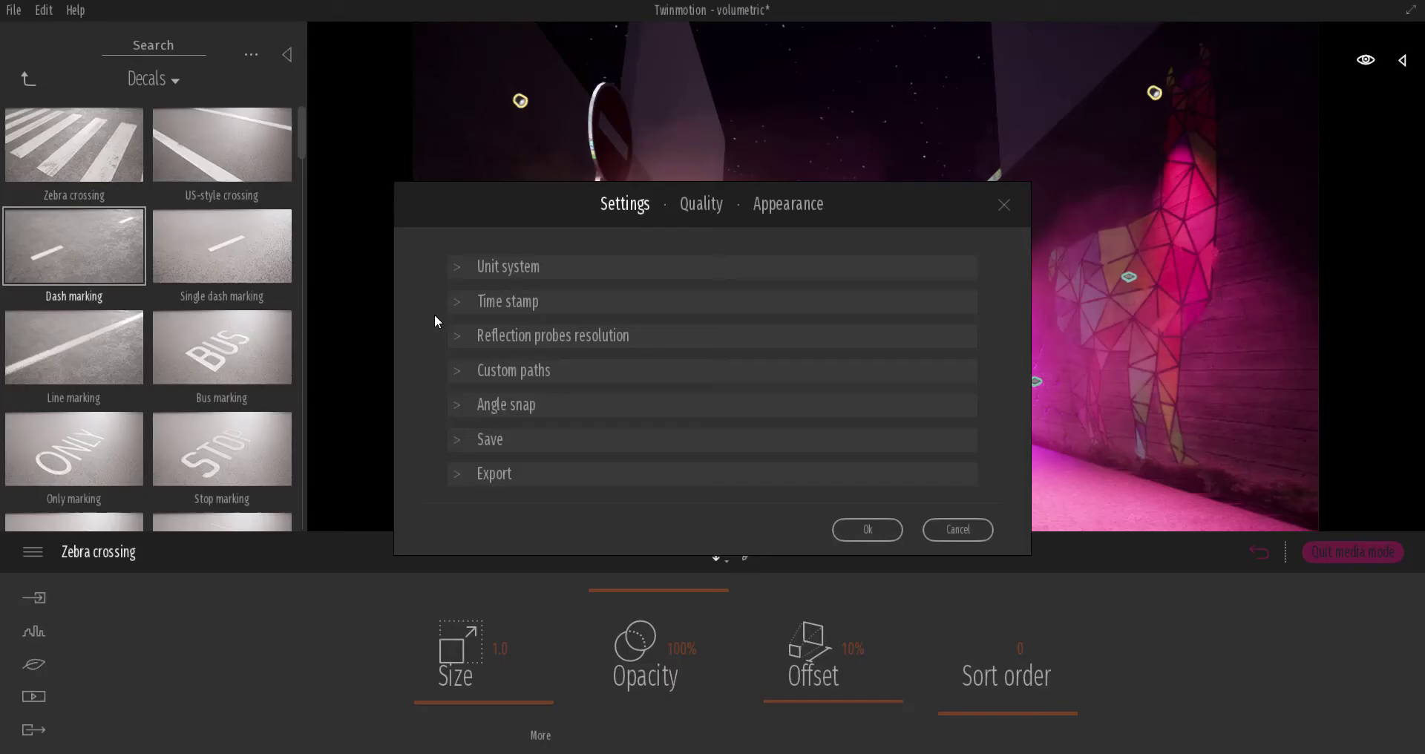
click(476, 406)
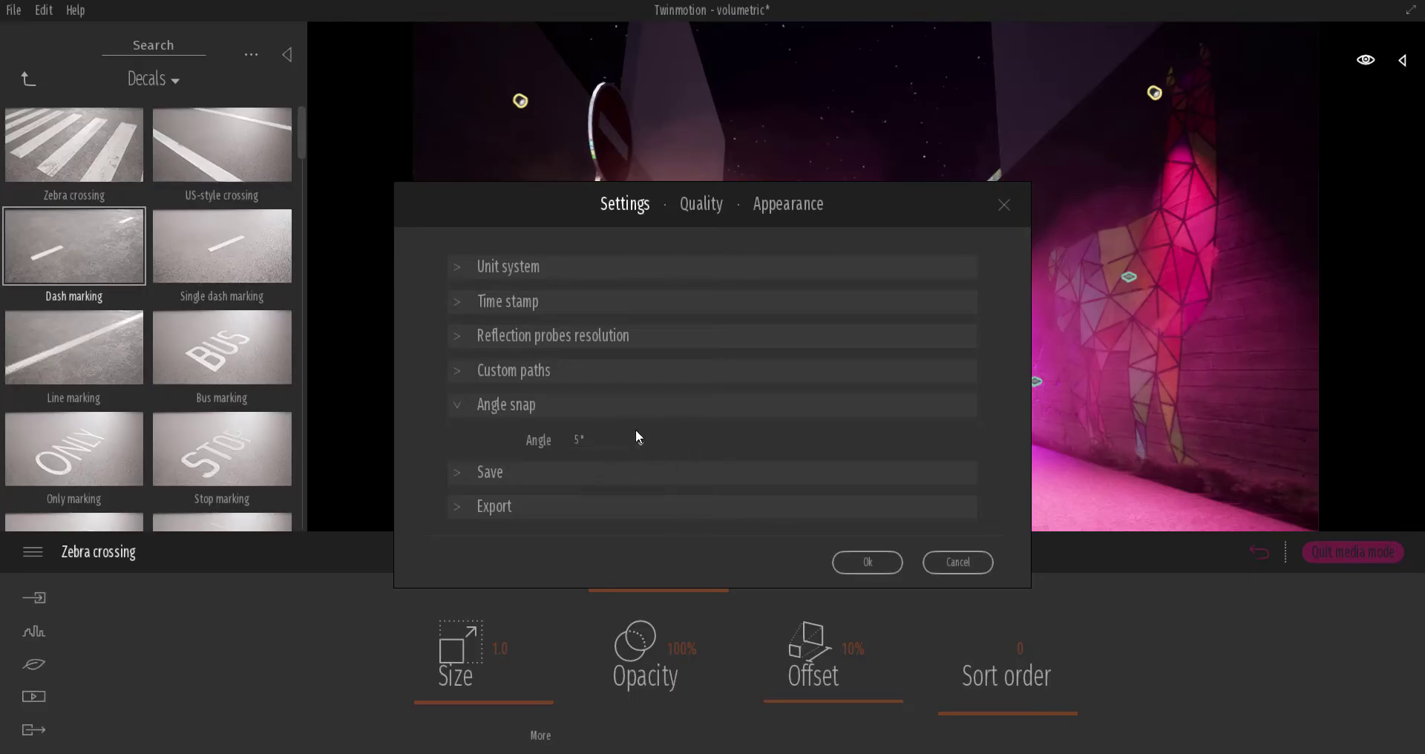
click(459, 407)
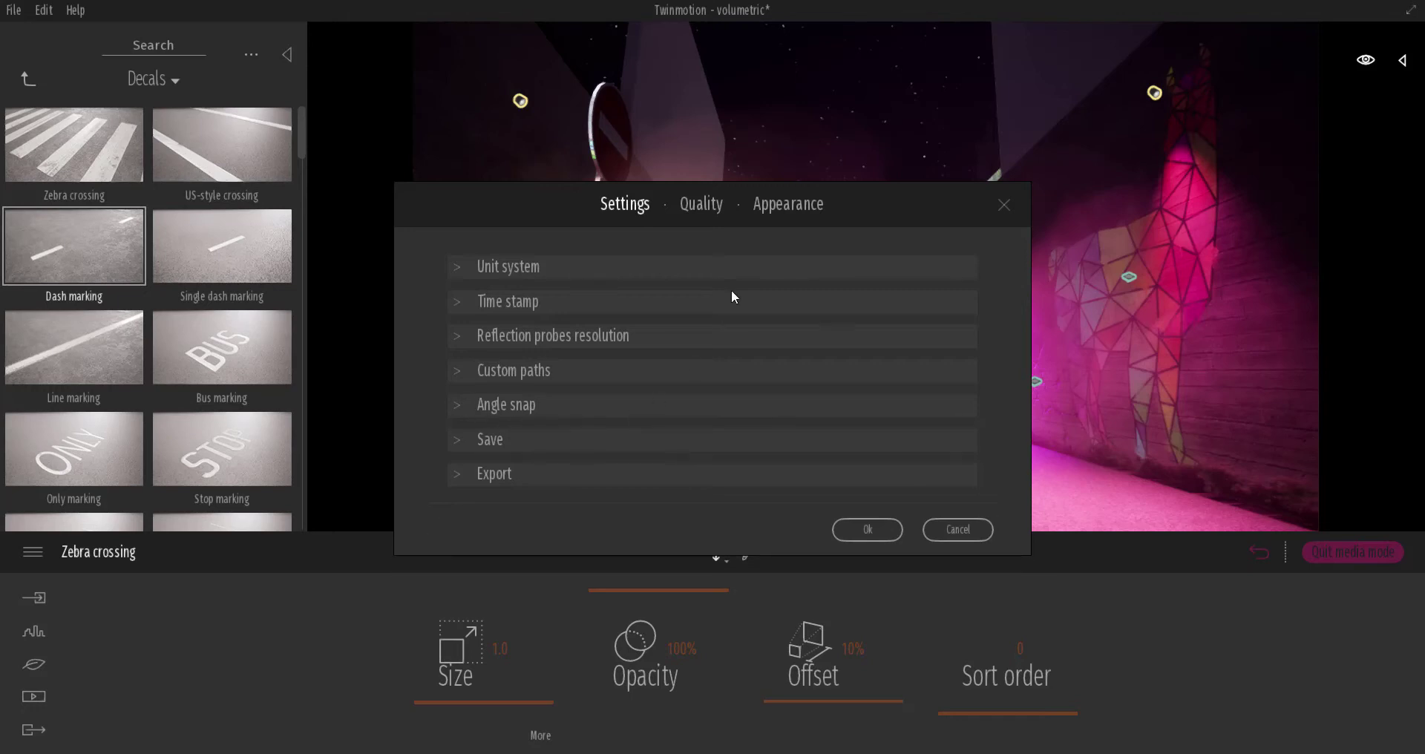
click(958, 530)
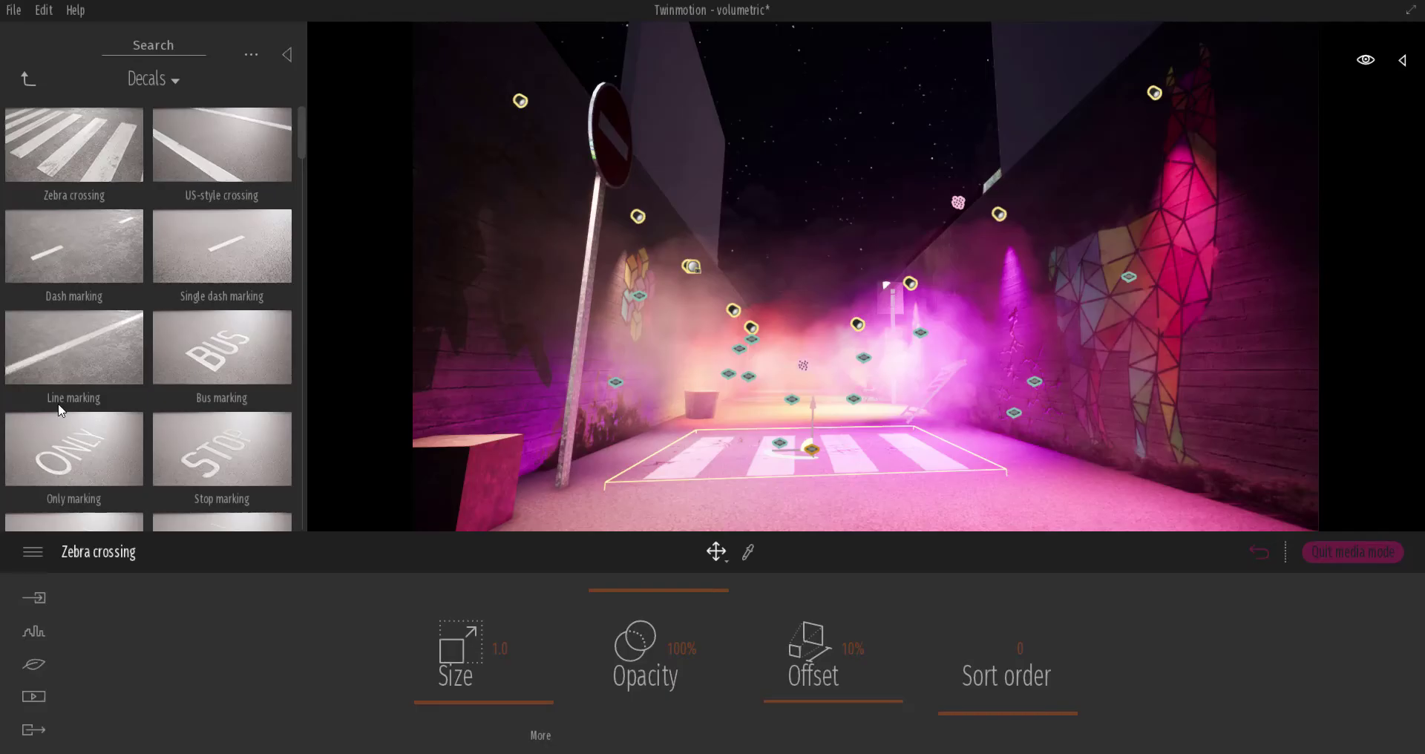
click(27, 79)
click(27, 78)
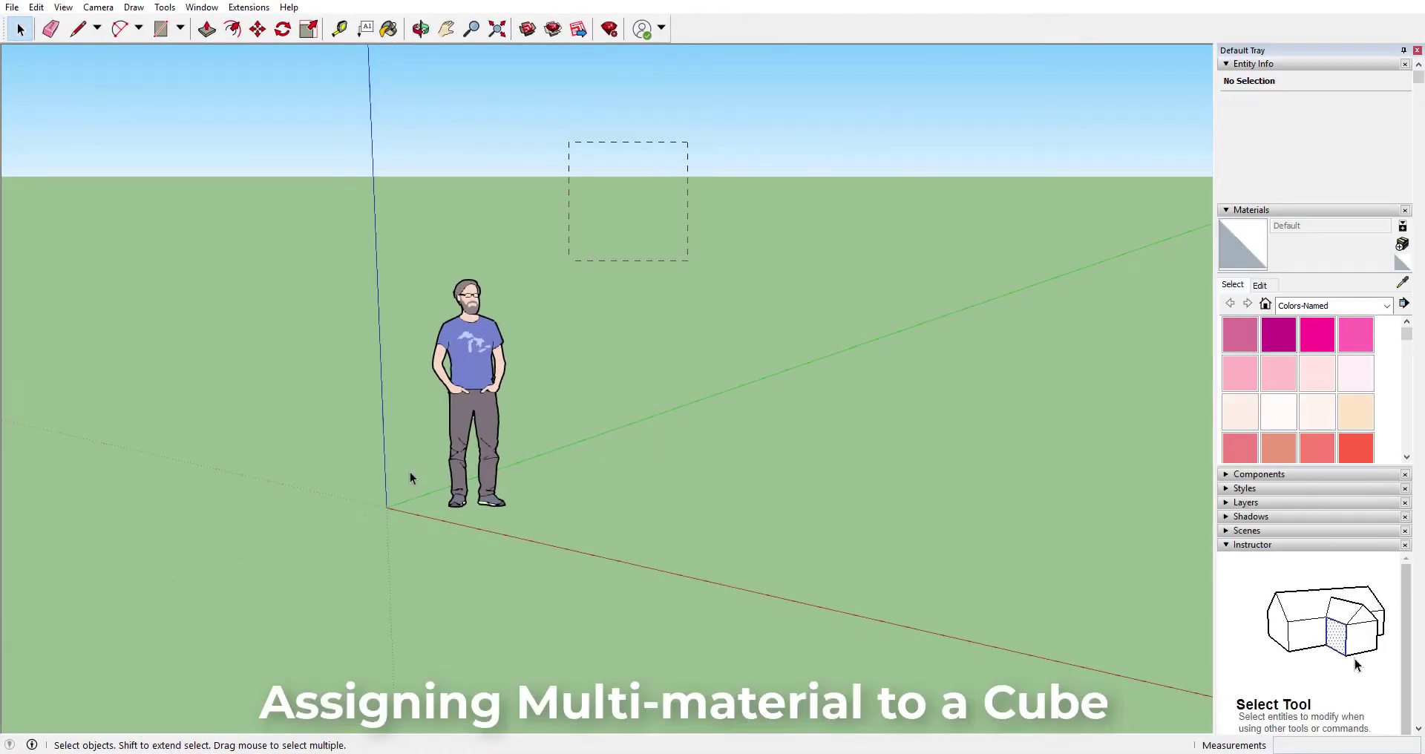
Switch to SketchUp and delete the default person figure.
click(467, 415)
key(Delete)
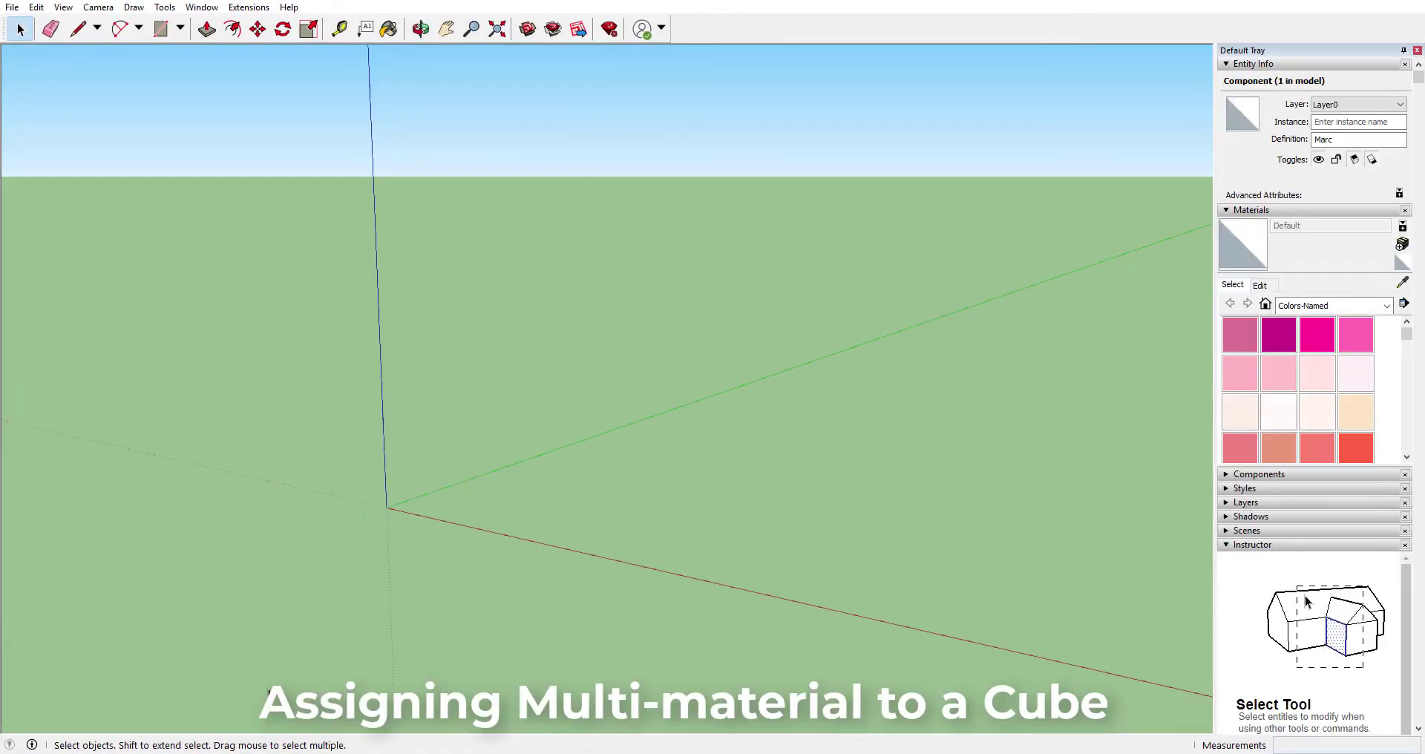
Draw a rectangle about 7' 10" by 7' 4" from the origin and push/pull it upward into a box.
click(162, 29)
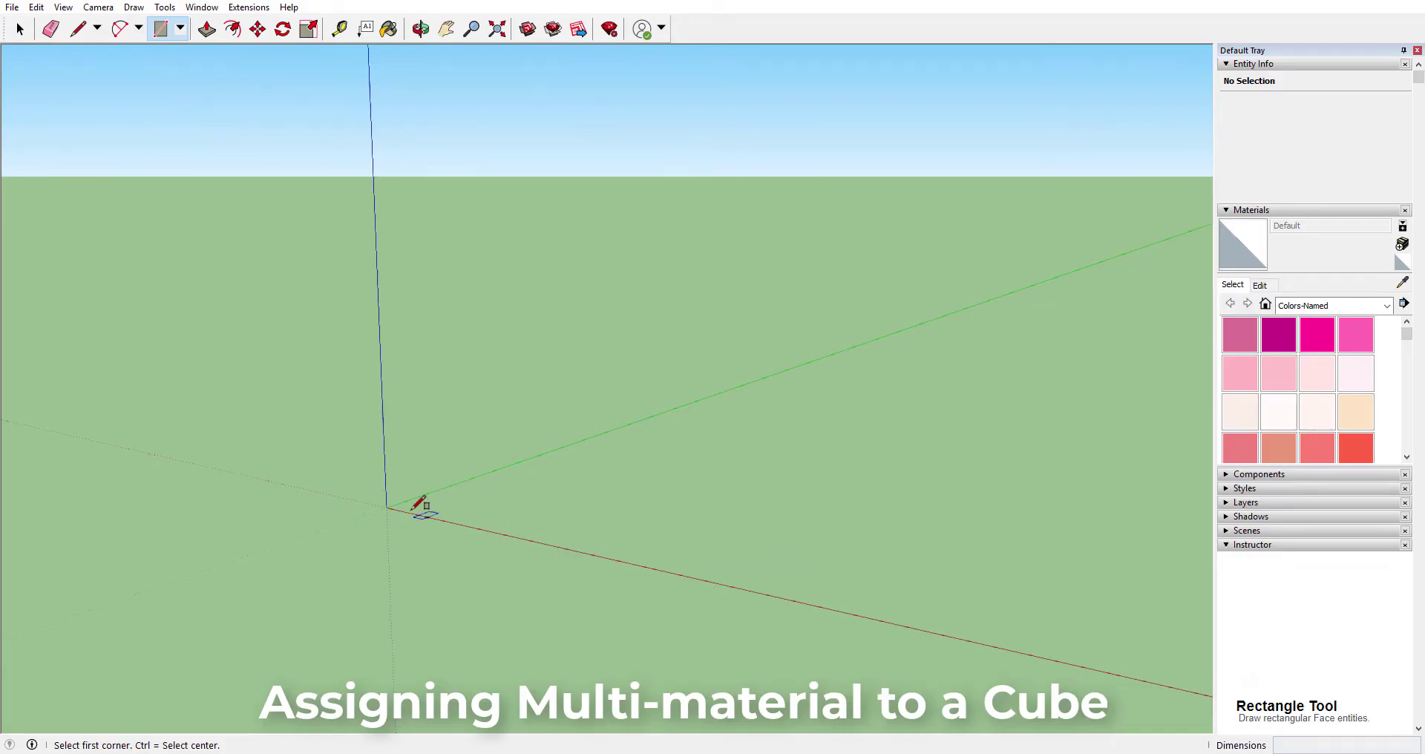
click(386, 508)
click(778, 488)
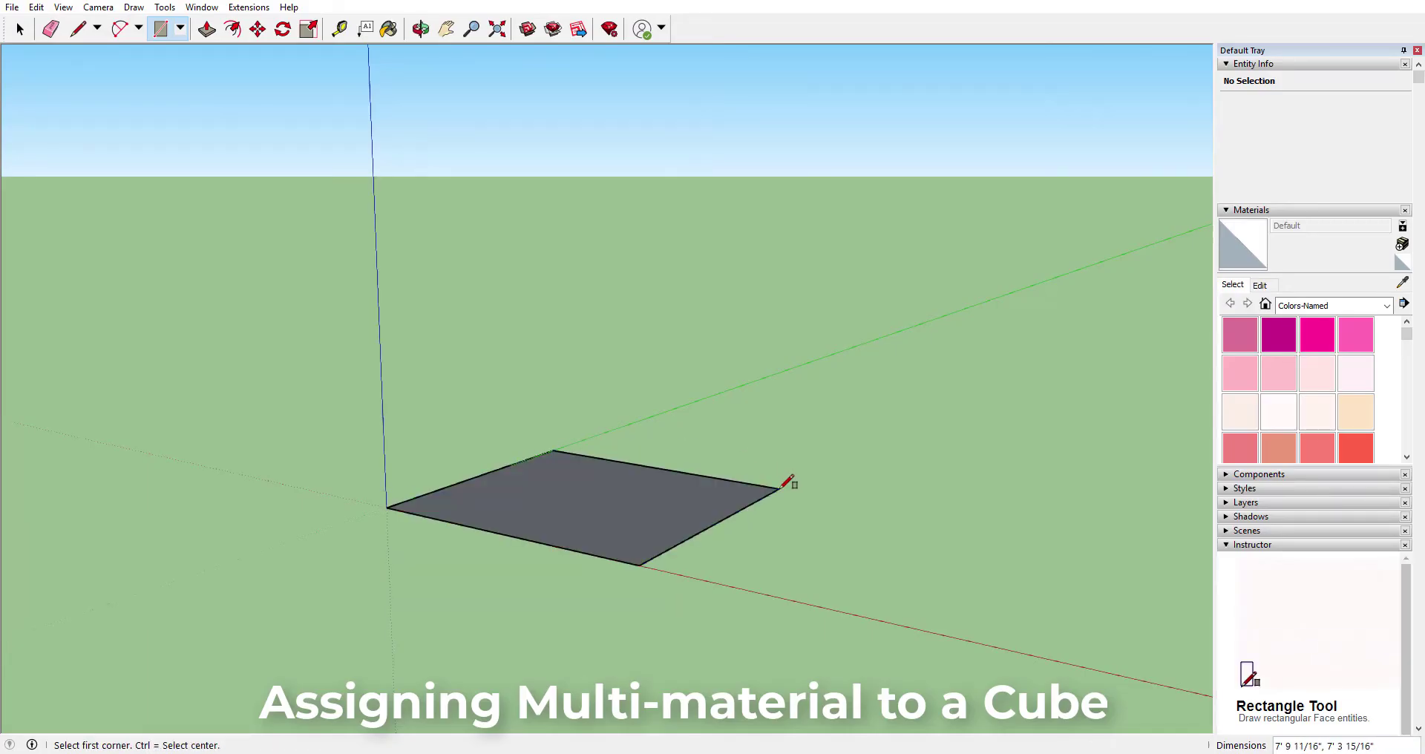
key(p)
drag(664, 549, 643, 301)
Paint two adjacent side faces of the box with 0001_PaleVioletRed and 0004_HotPink, and the top face with 0007_MistyRose.
middle_drag(926, 334, 1107, 437)
click(1240, 334)
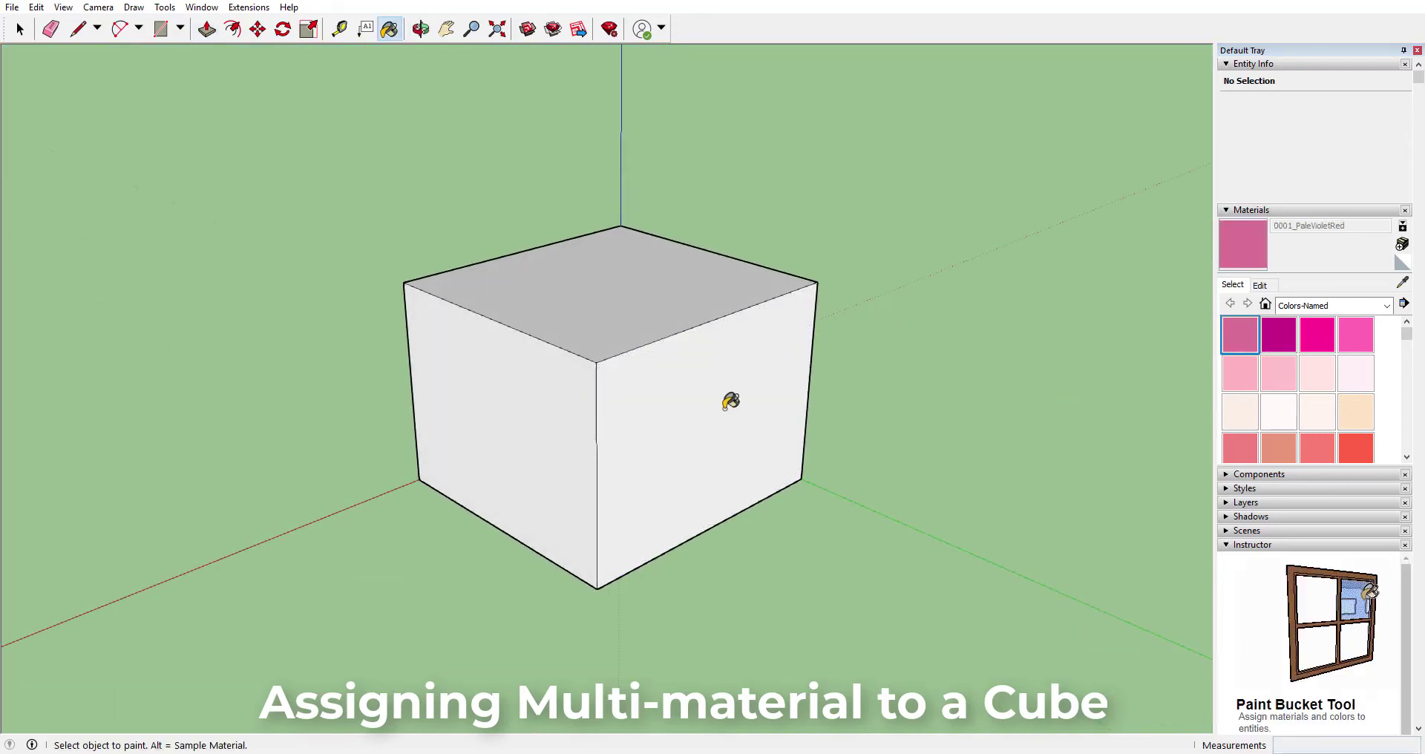
click(731, 401)
click(1353, 333)
click(520, 377)
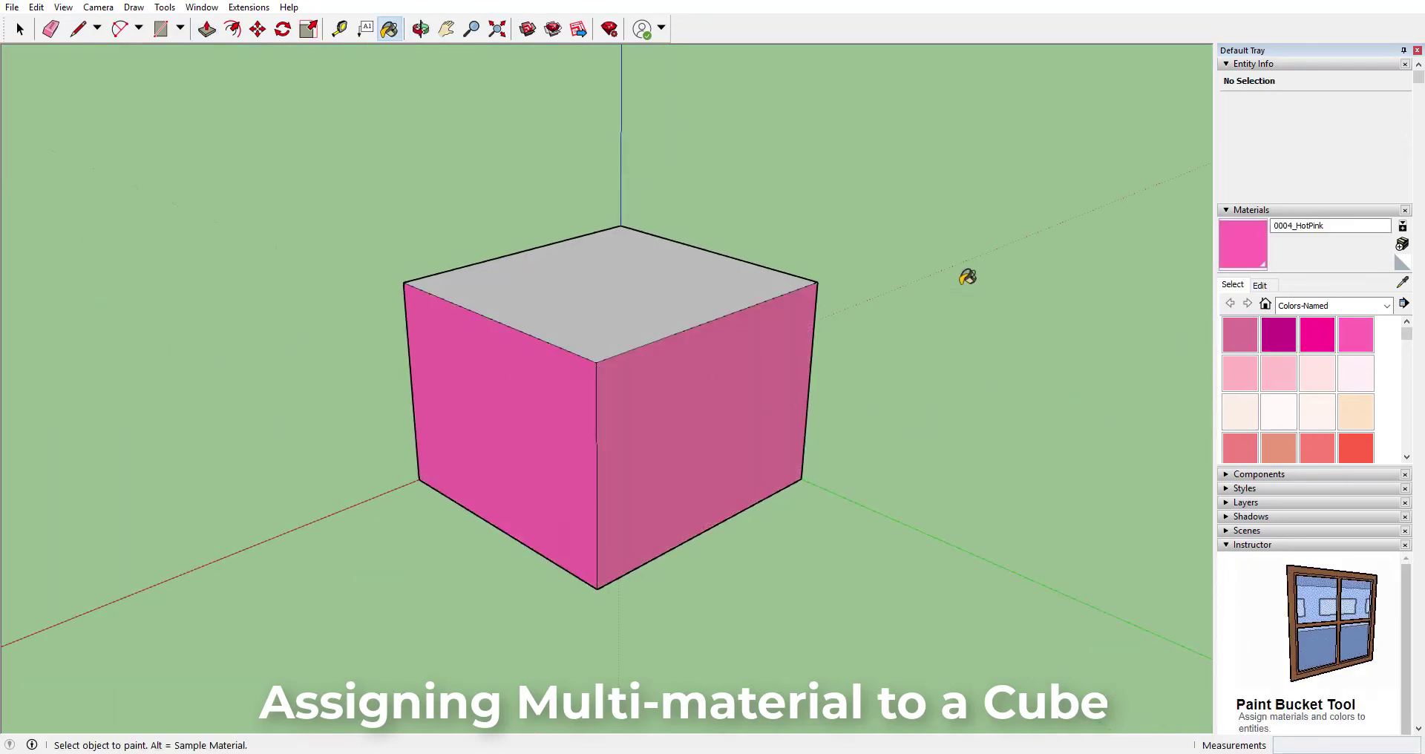
click(1328, 374)
click(639, 279)
Paint the unpainted side face beside the hot pink face with 0046_Gold.
mouse_move(404, 445)
middle_down()
mouse_move(932, 480)
mouse_move(1077, 460)
middle_up()
scroll(1304, 418, down, 5)
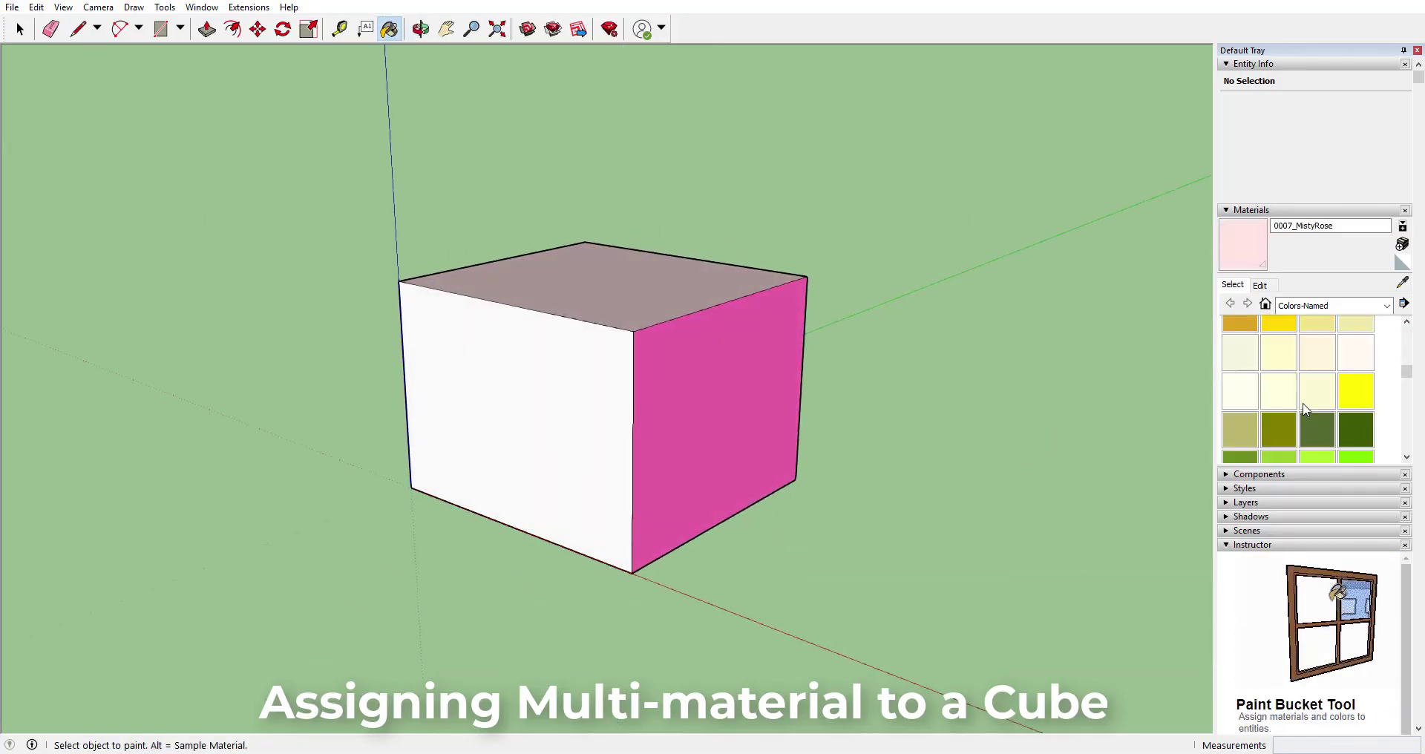
click(1278, 324)
click(558, 360)
Paint the last unpainted side face with 0052_FloralWhite, and repaint it with 0077_DarkGreen.
mouse_move(758, 360)
middle_down()
mouse_move(3, 392)
mouse_move(386, 397)
middle_up()
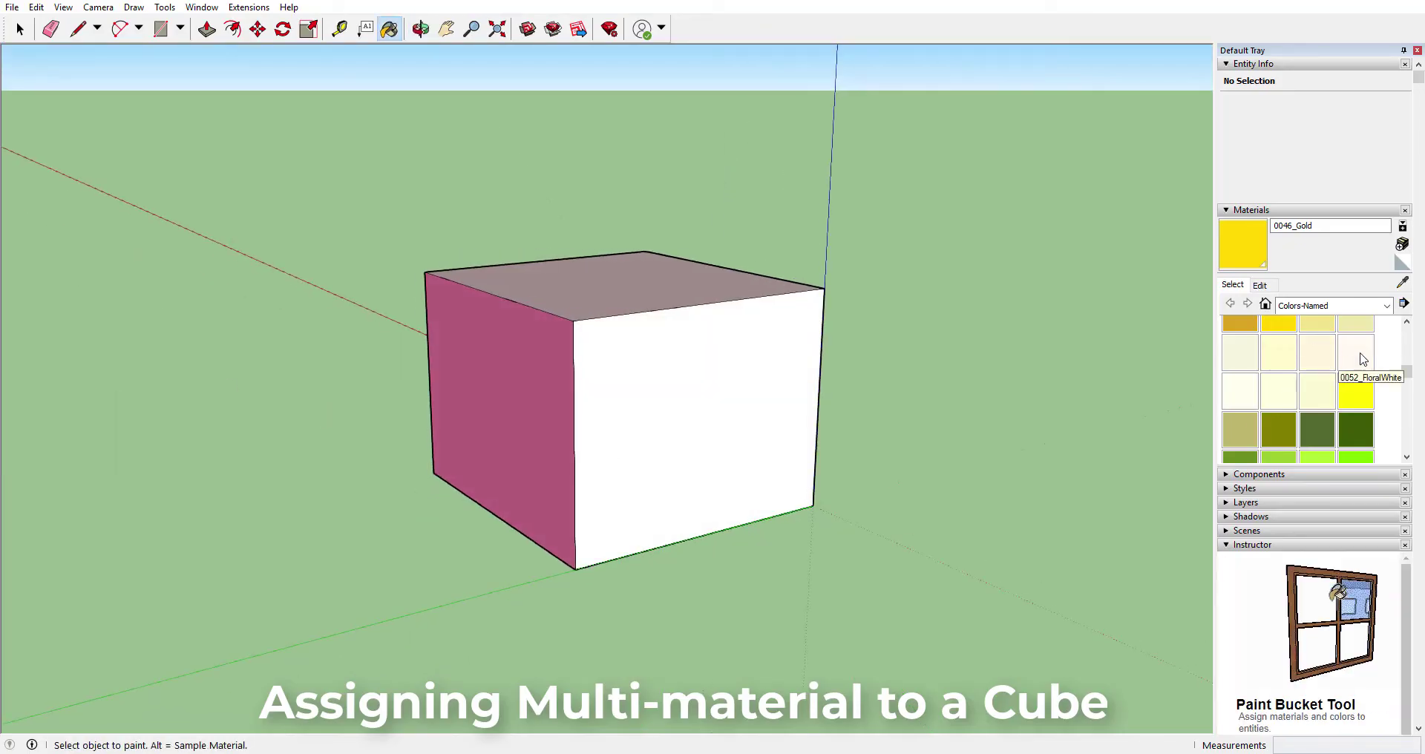
click(1357, 352)
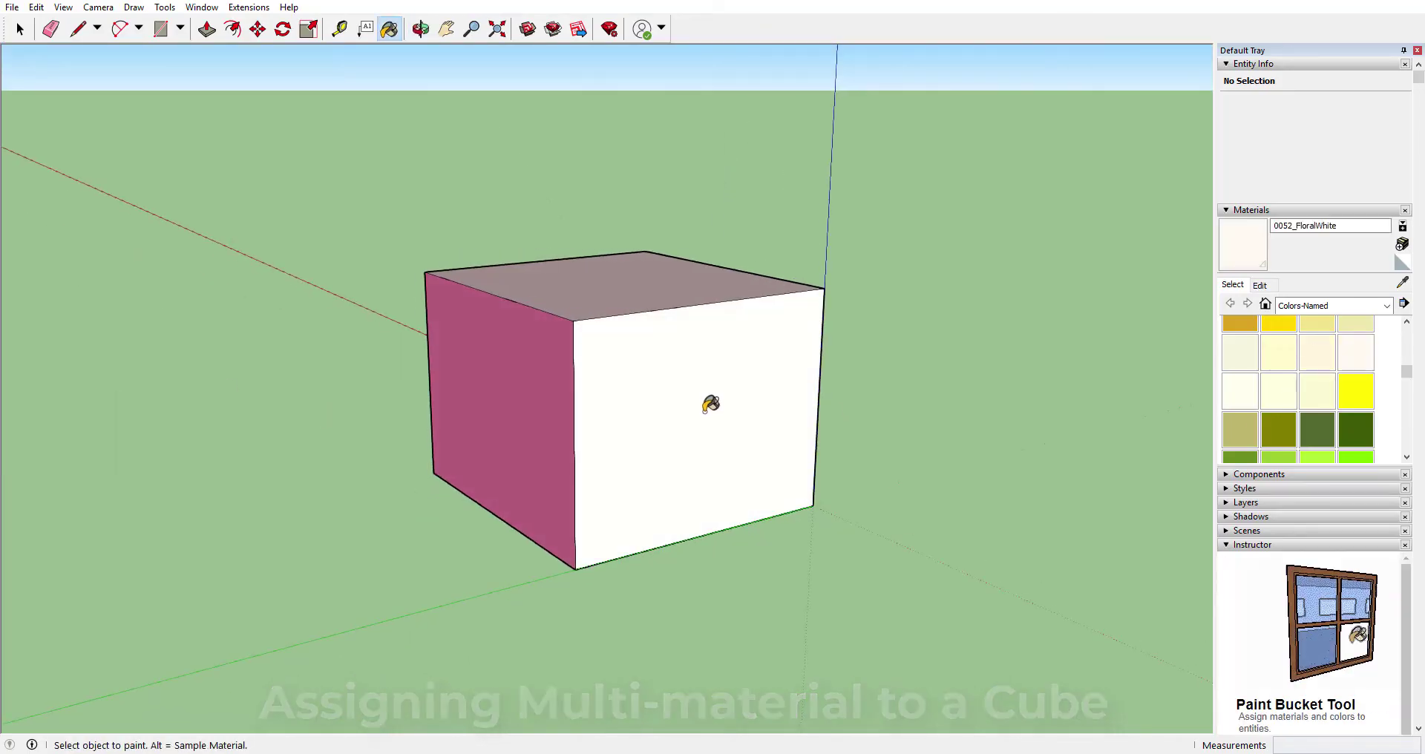
middle_drag(939, 439, 552, 461)
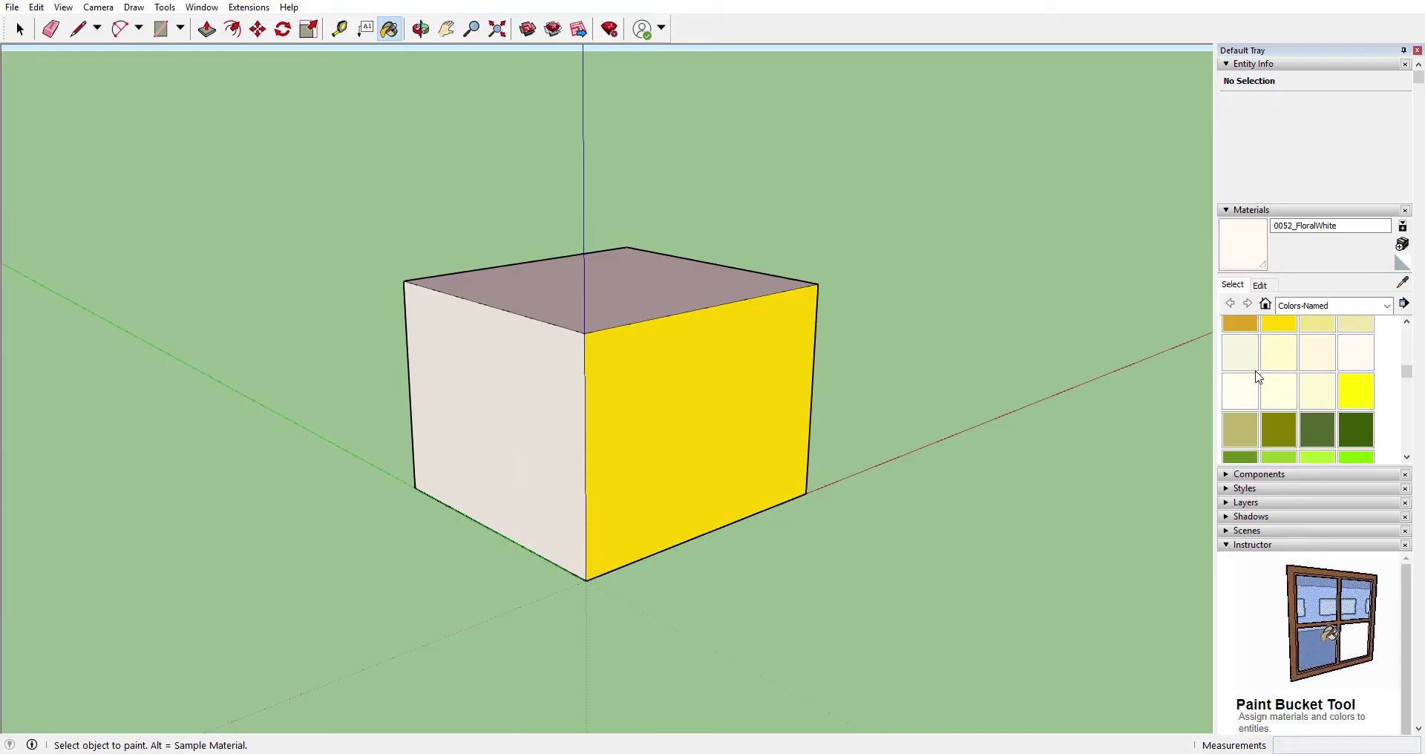
scroll(1254, 361, down, 3)
click(1239, 355)
click(548, 382)
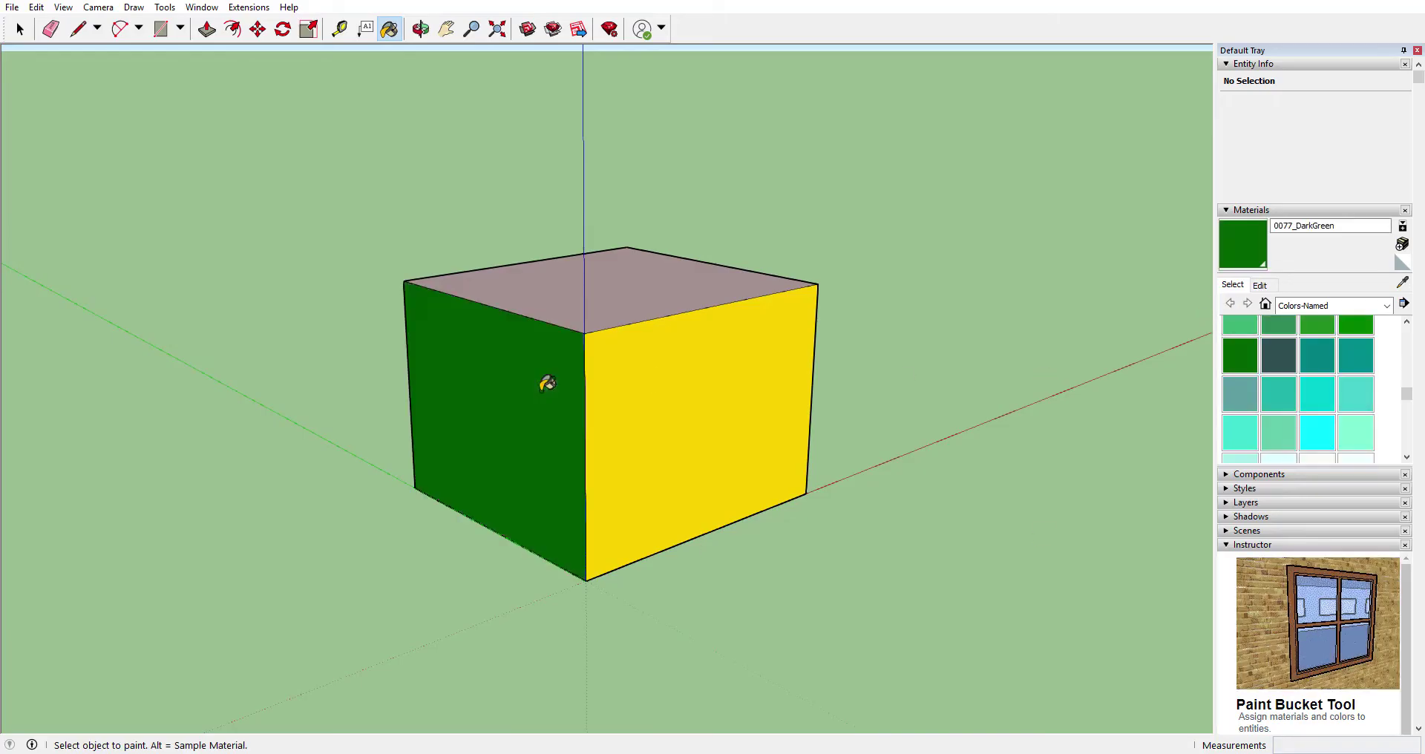
mouse_move(548, 382)
middle_down()
mouse_move(666, 462)
mouse_move(483, 423)
mouse_move(633, 436)
mouse_move(655, 627)
mouse_move(386, 586)
mouse_move(121, 185)
middle_up()
click(20, 29)
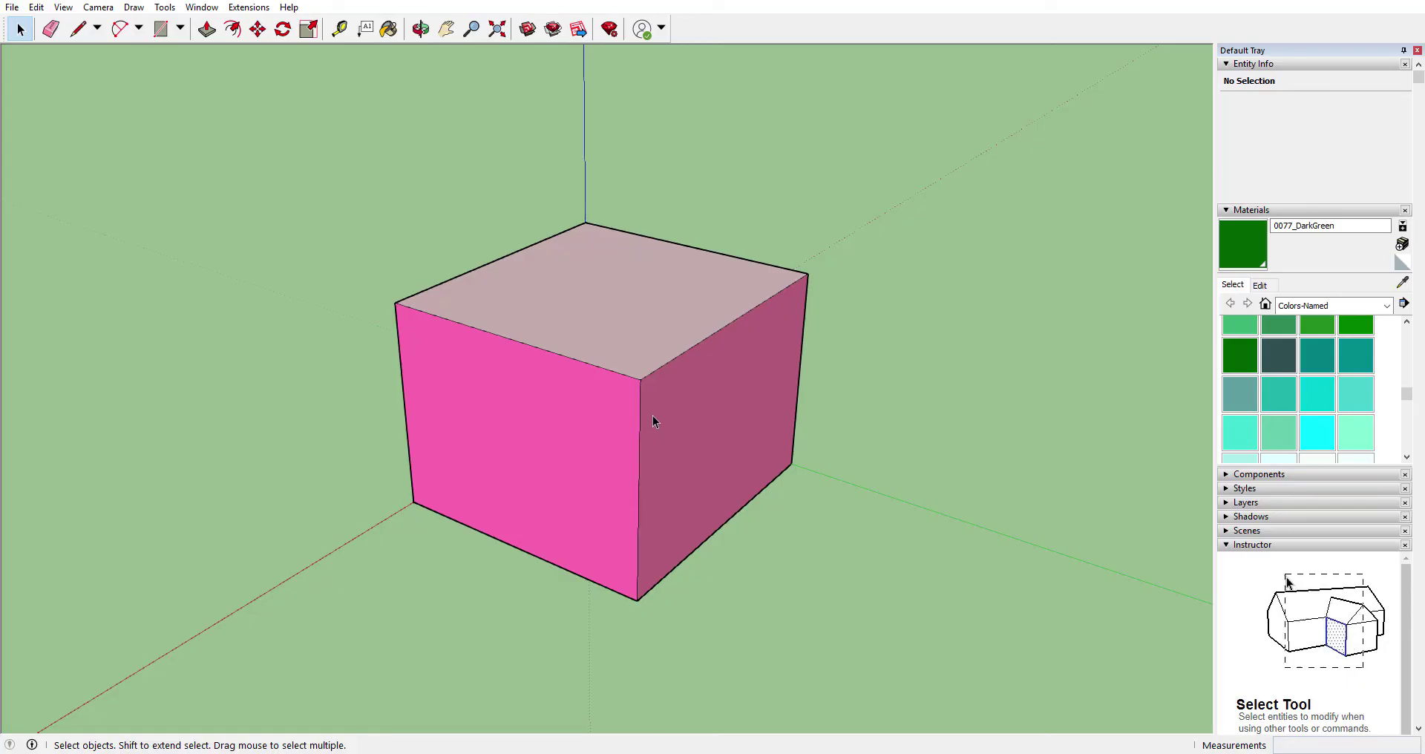
Save the model as a SketchUp file named cube in the Documents folder.
click(12, 6)
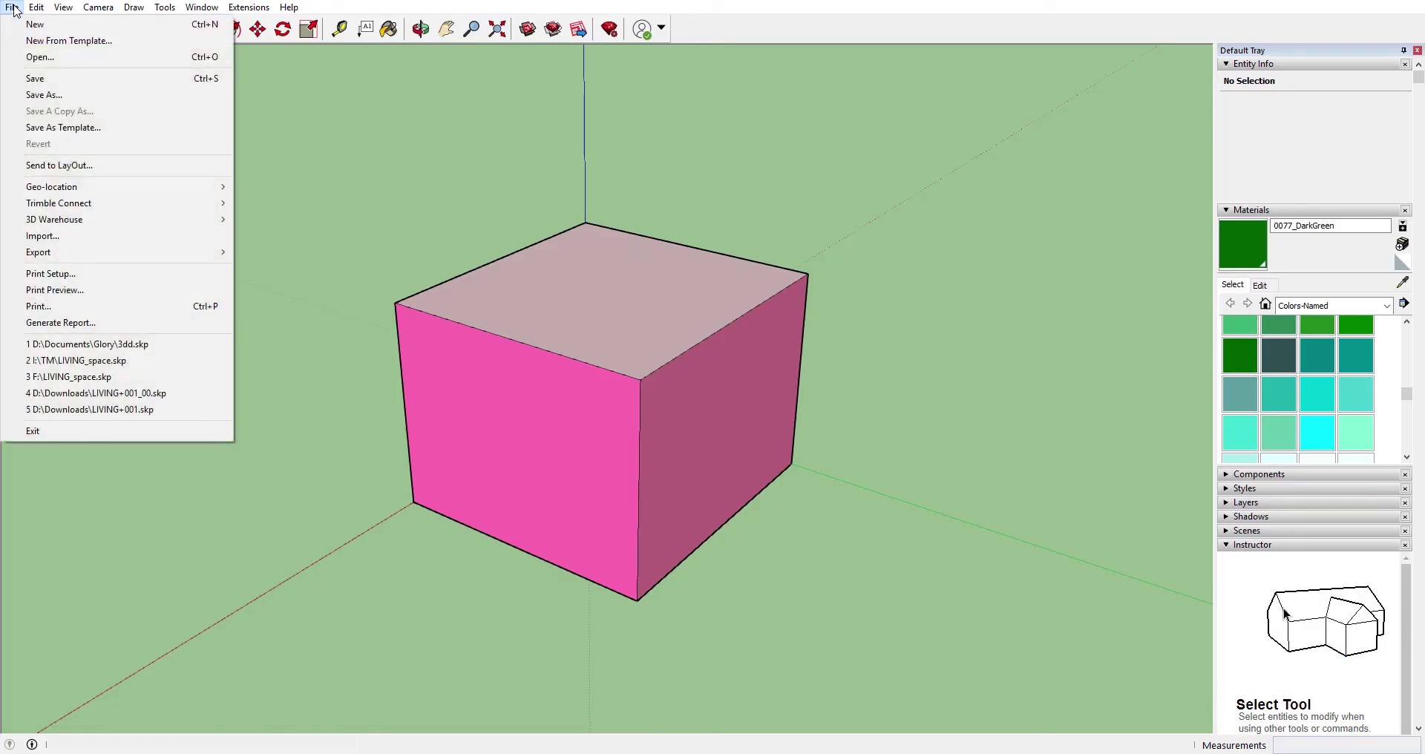
click(90, 94)
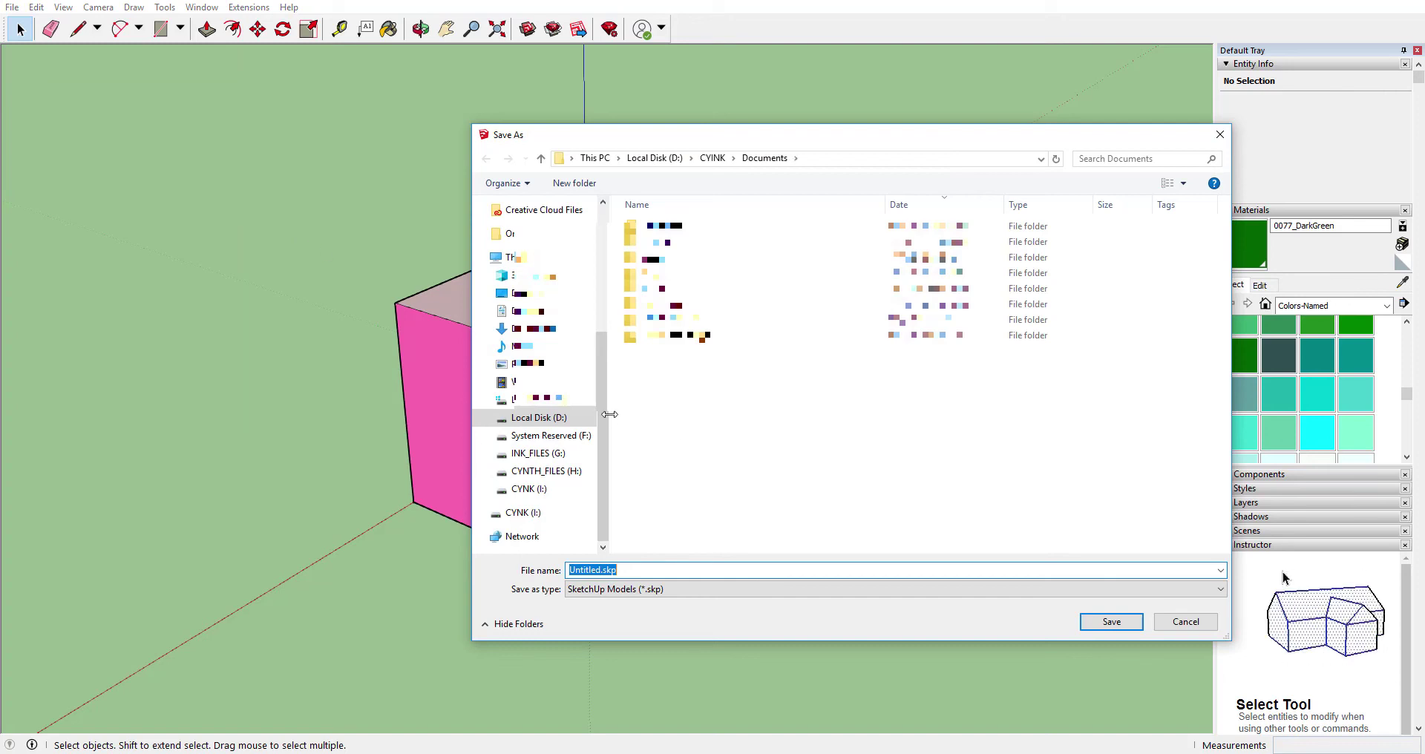
drag(610, 418, 514, 419)
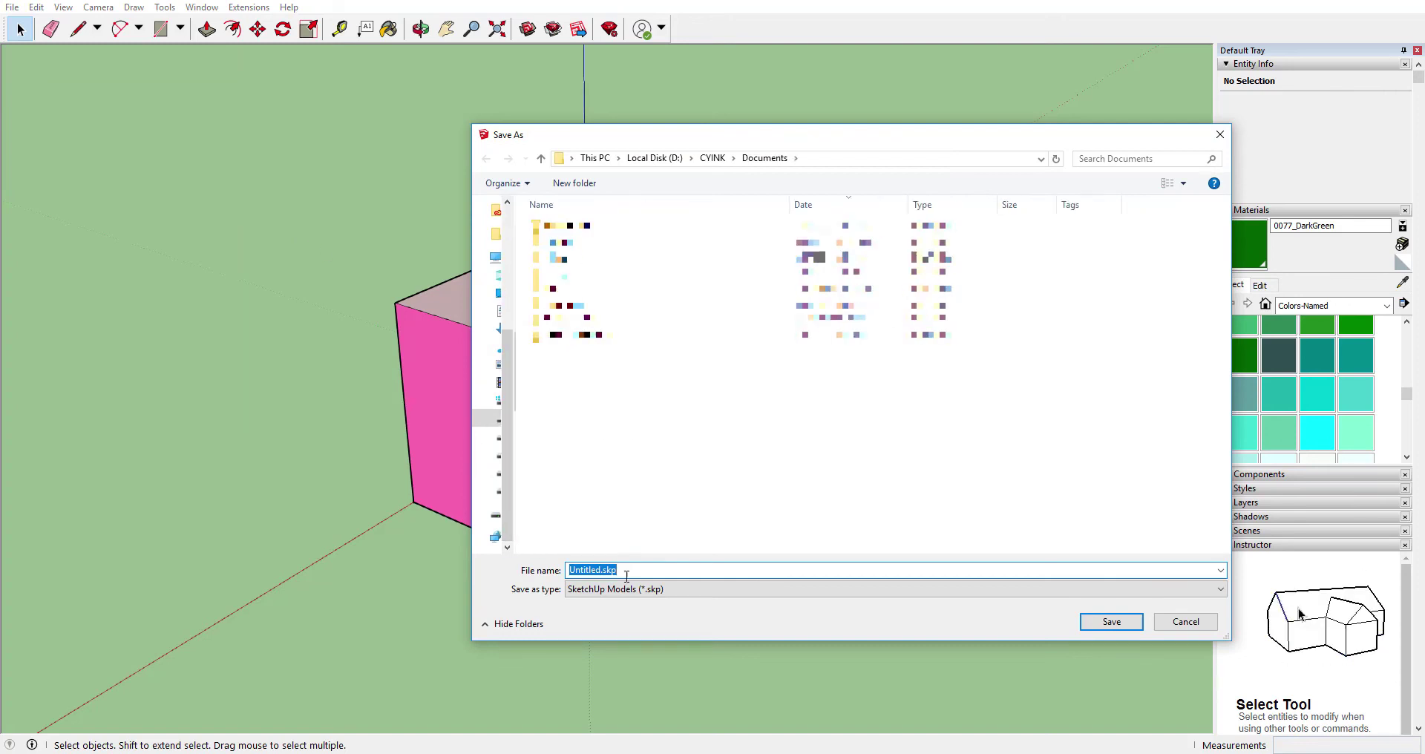
text(cyb)
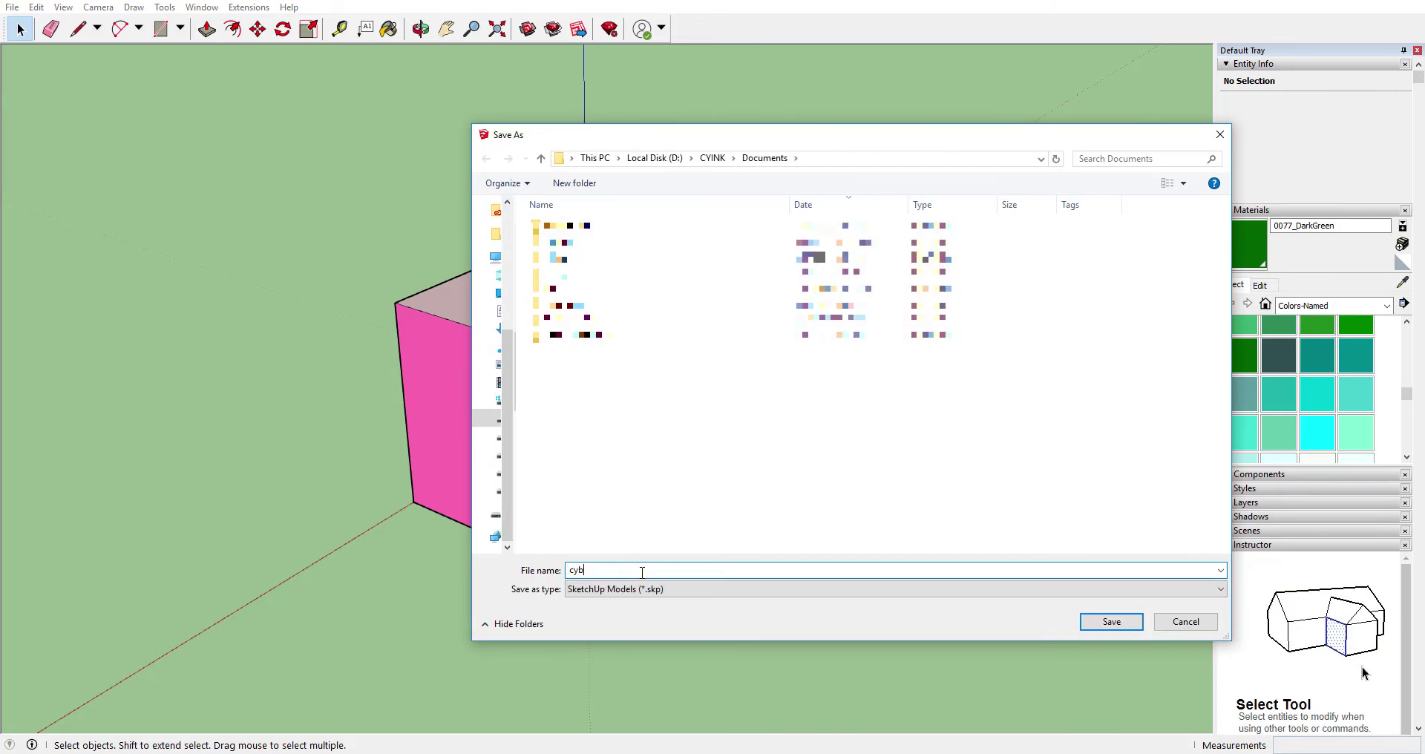
key(BackSpace)
key(BackSpace)
text(uv)
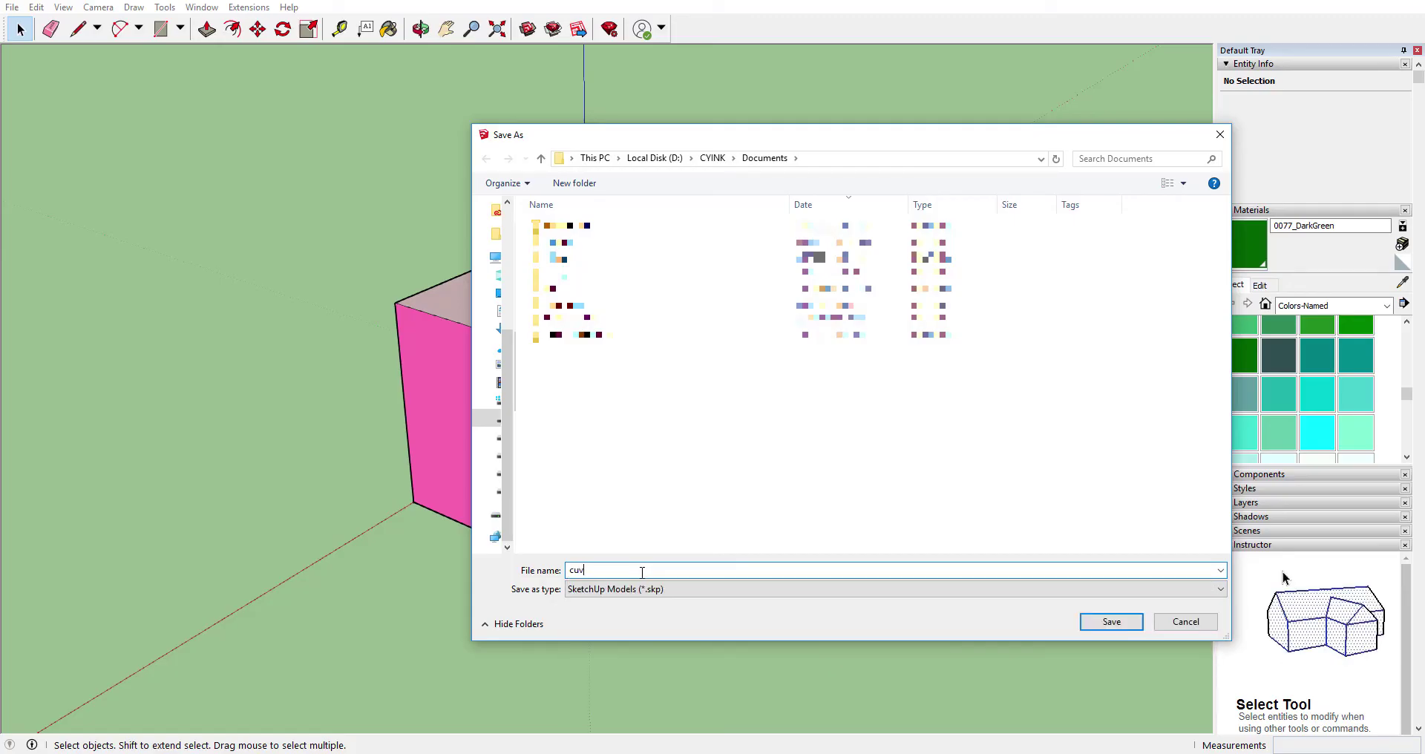
key(BackSpace)
key(BackSpace)
key(BackSpace)
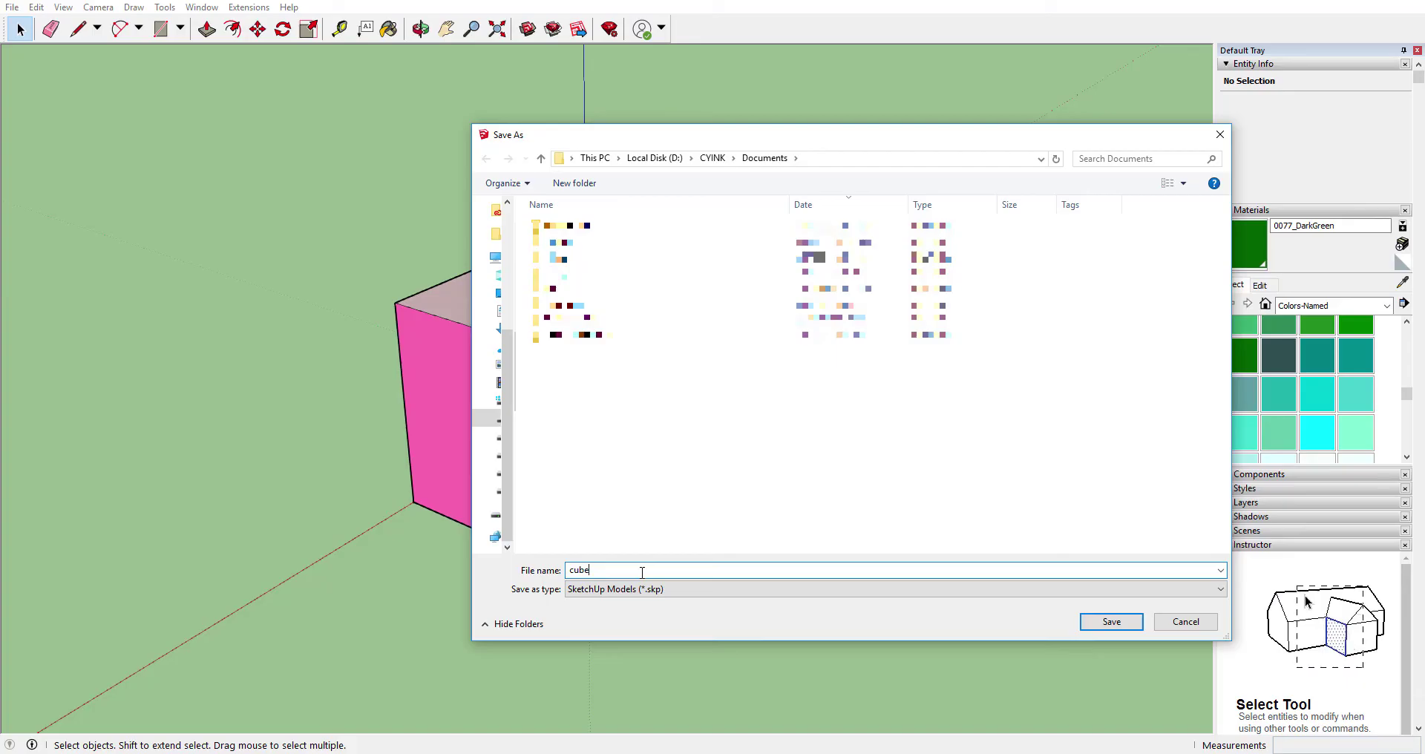
key(Return)
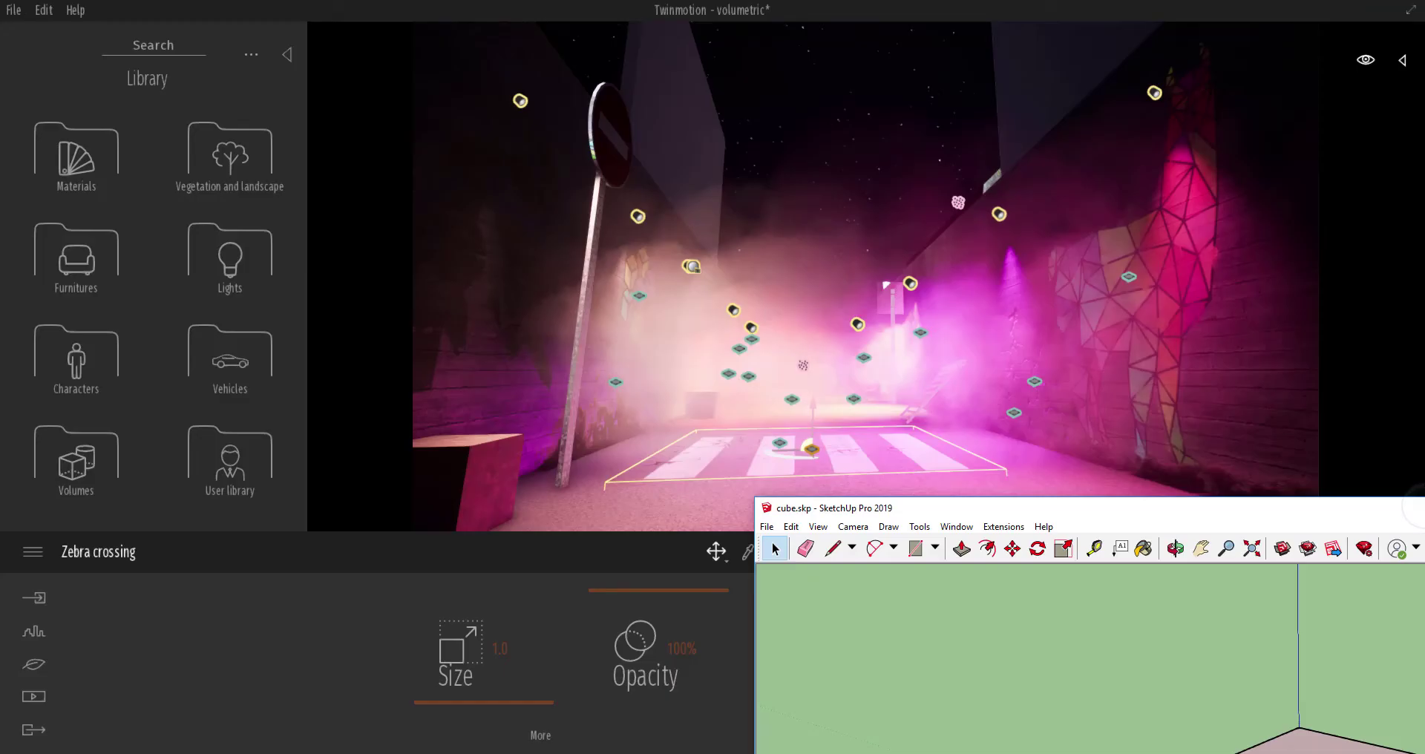
Switch to Twinmotion and start a new scene.
click(12, 10)
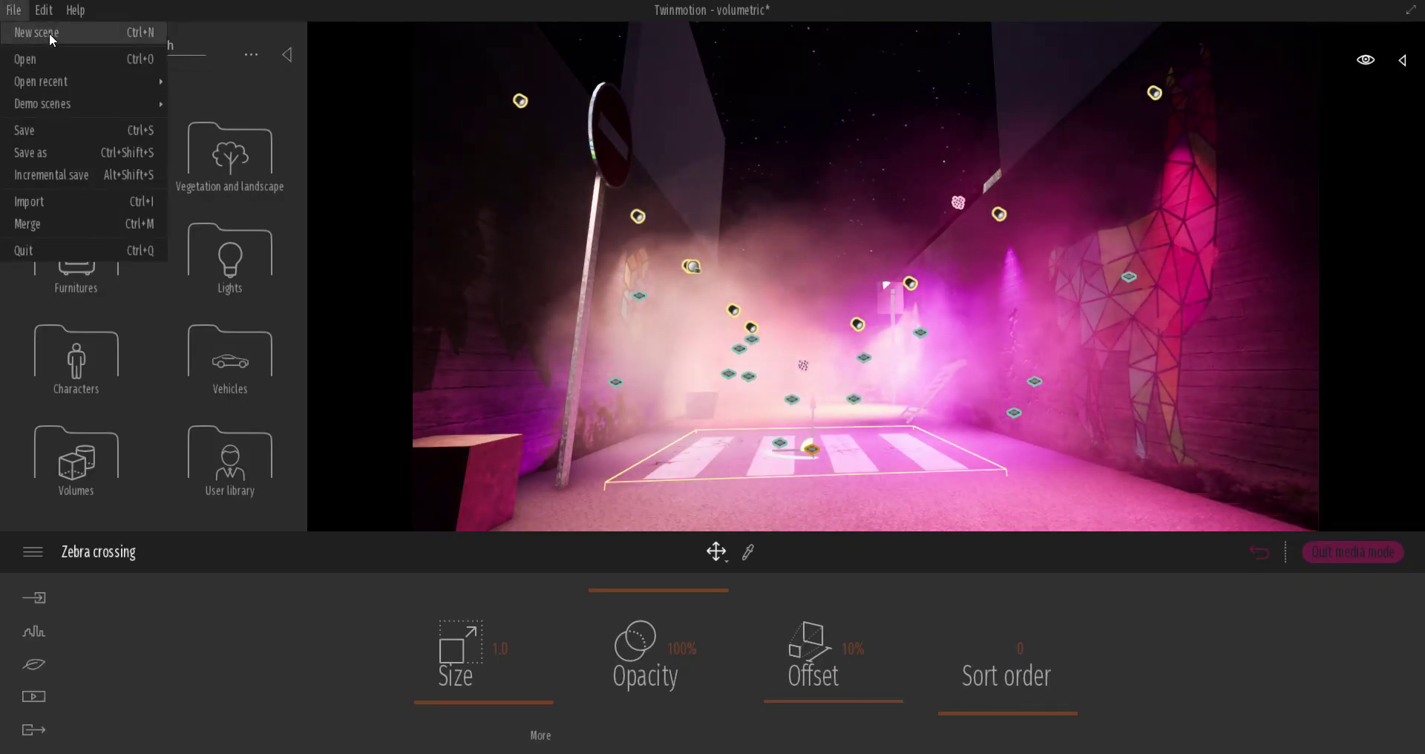
click(49, 33)
click(741, 436)
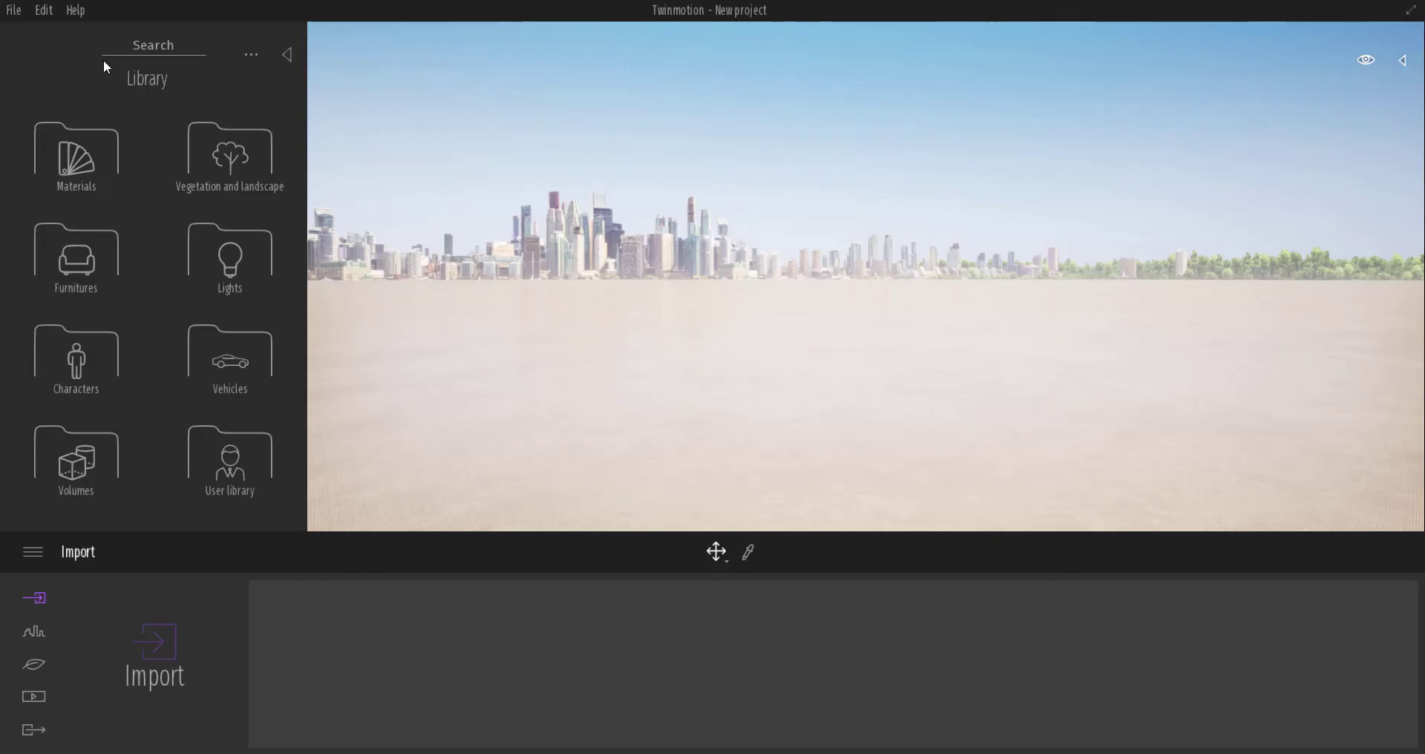
Import the geometry file cube.skp from the Documents folder with the default options.
click(158, 639)
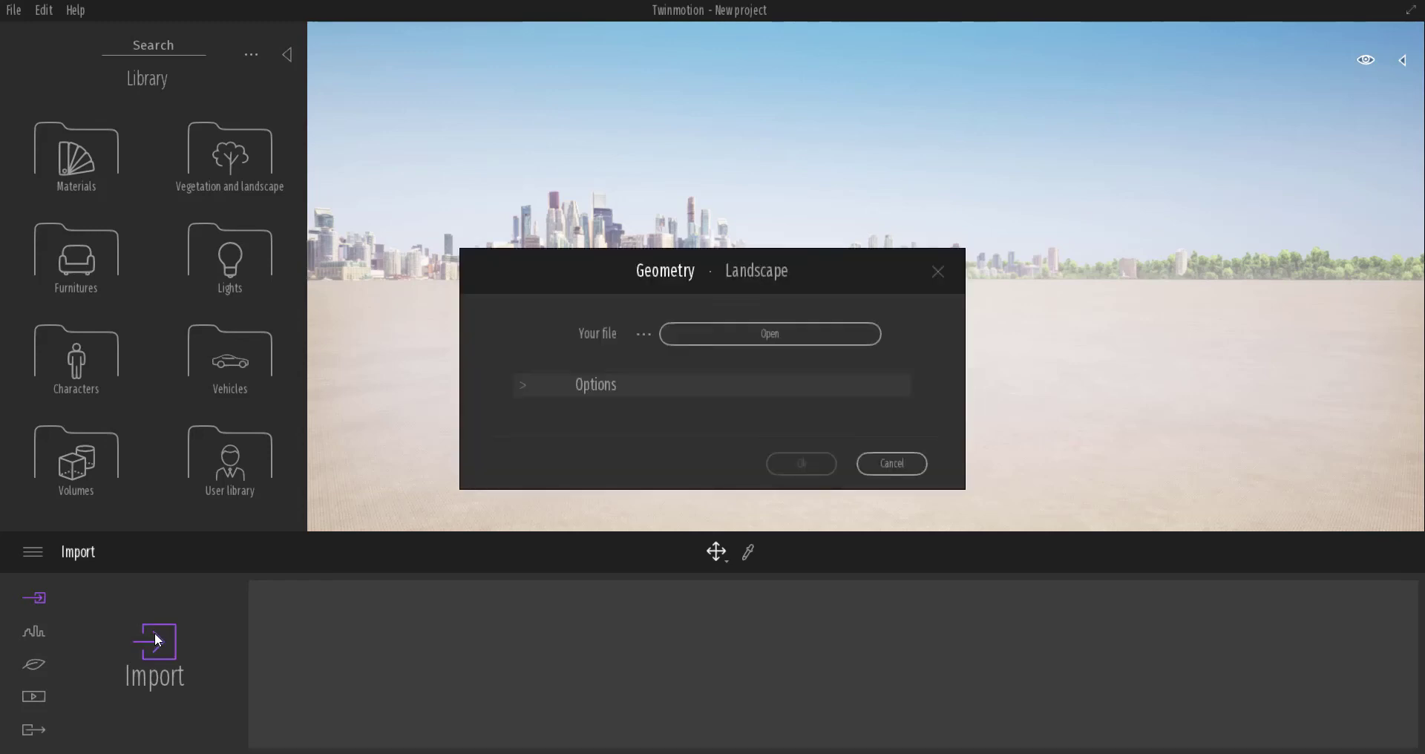
click(775, 335)
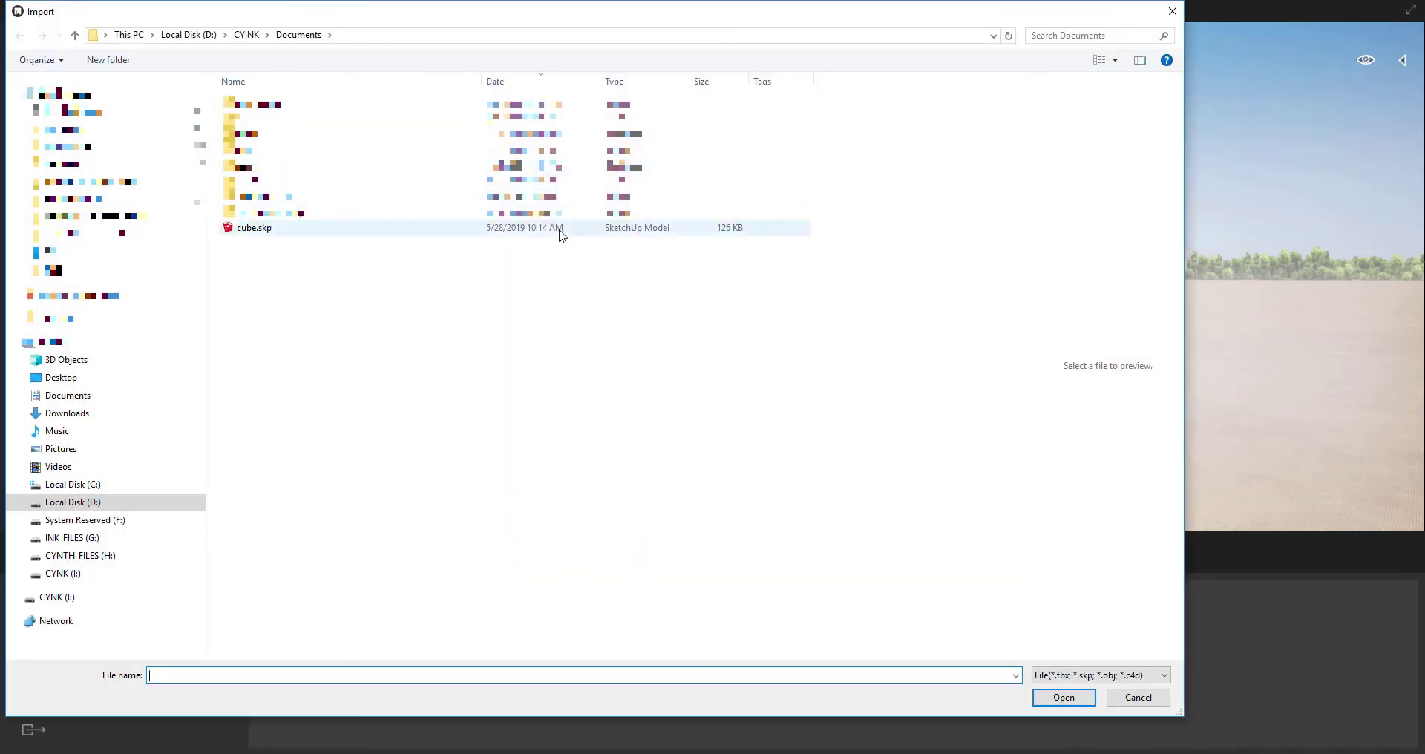
double_click(560, 235)
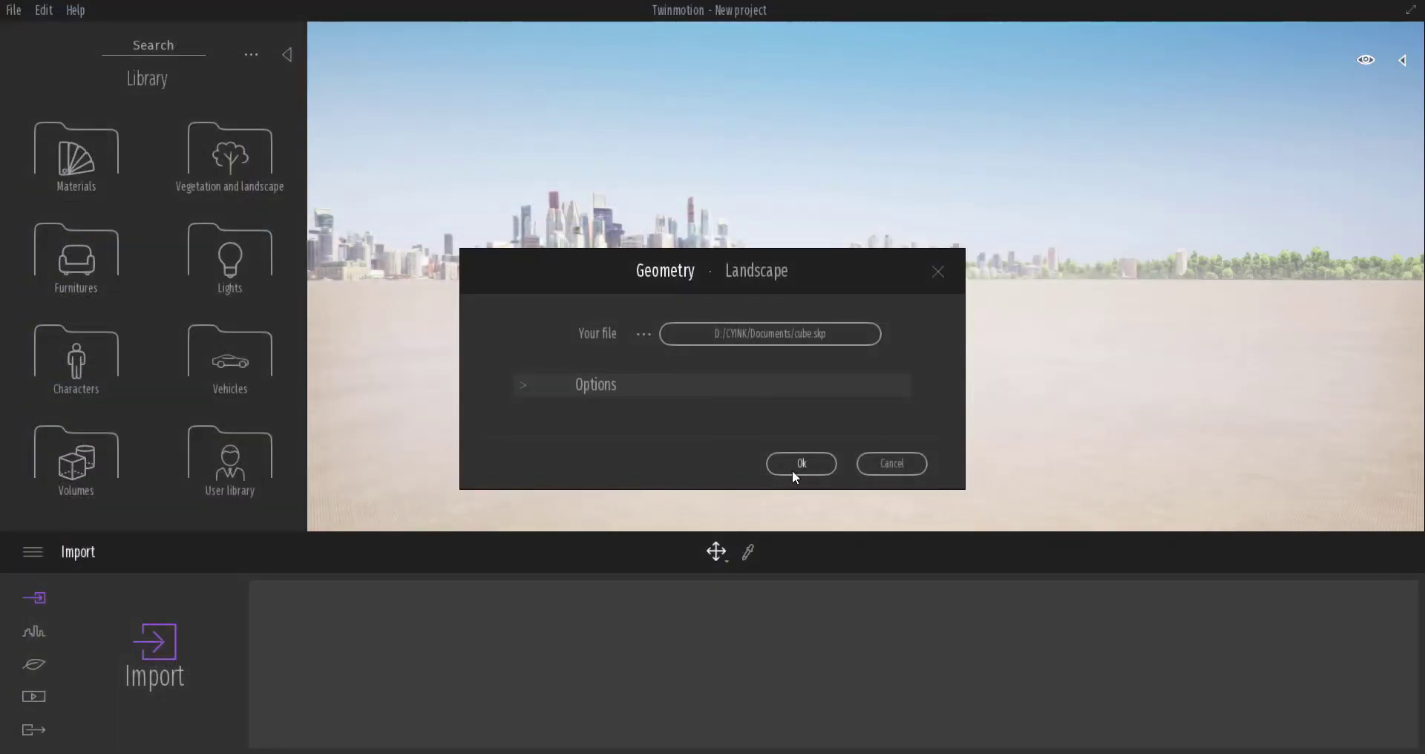
click(800, 465)
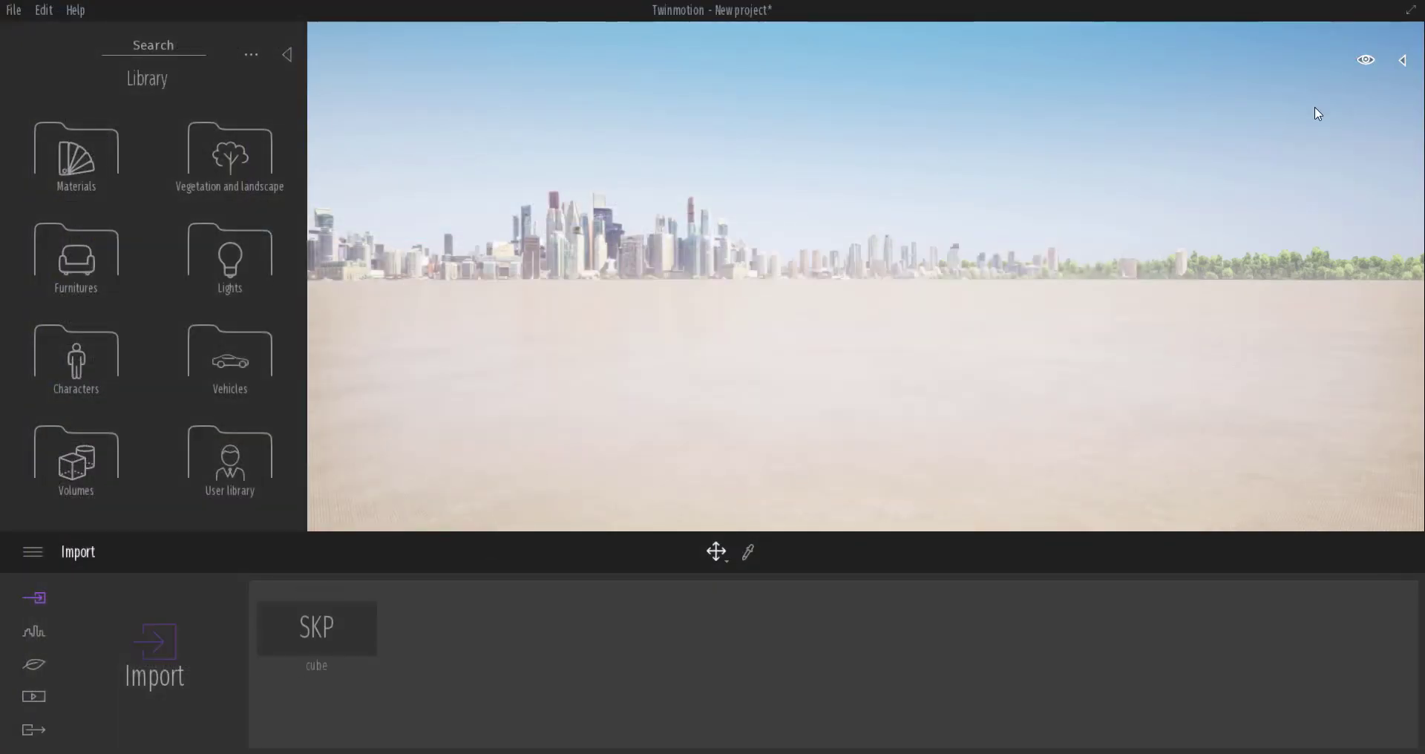
Show the scenegraph, bring cube.skp into view and examine the imported cube's colored faces from several sides.
click(1403, 61)
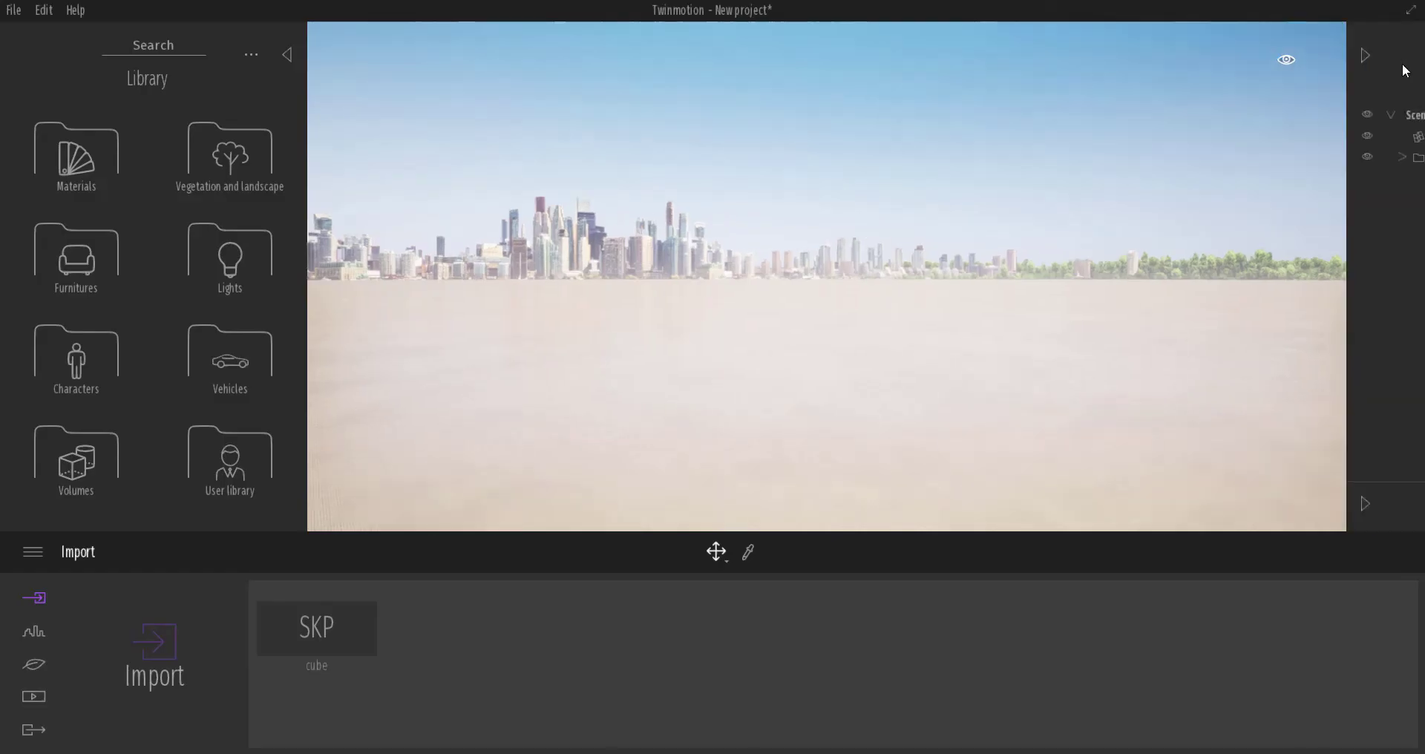
right_click(1253, 158)
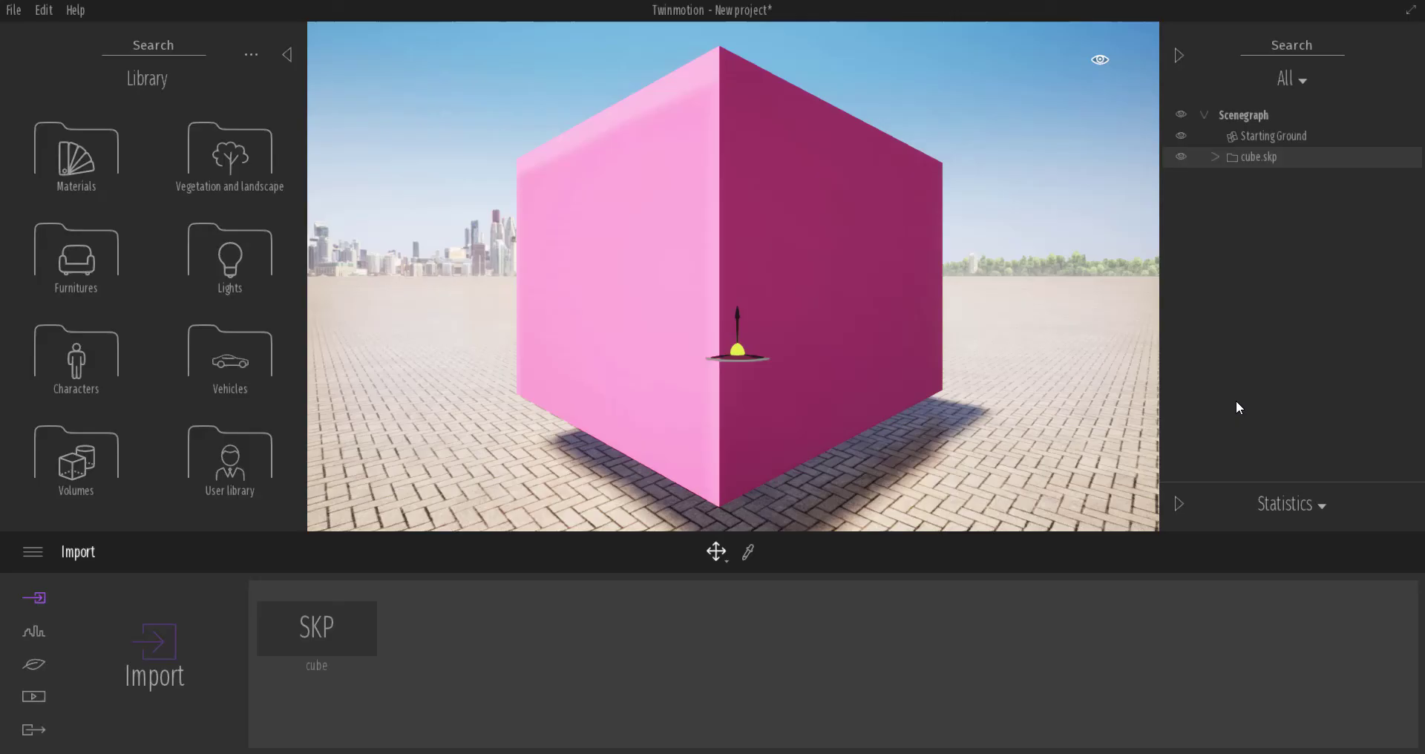
middle_drag(853, 242, 810, 314)
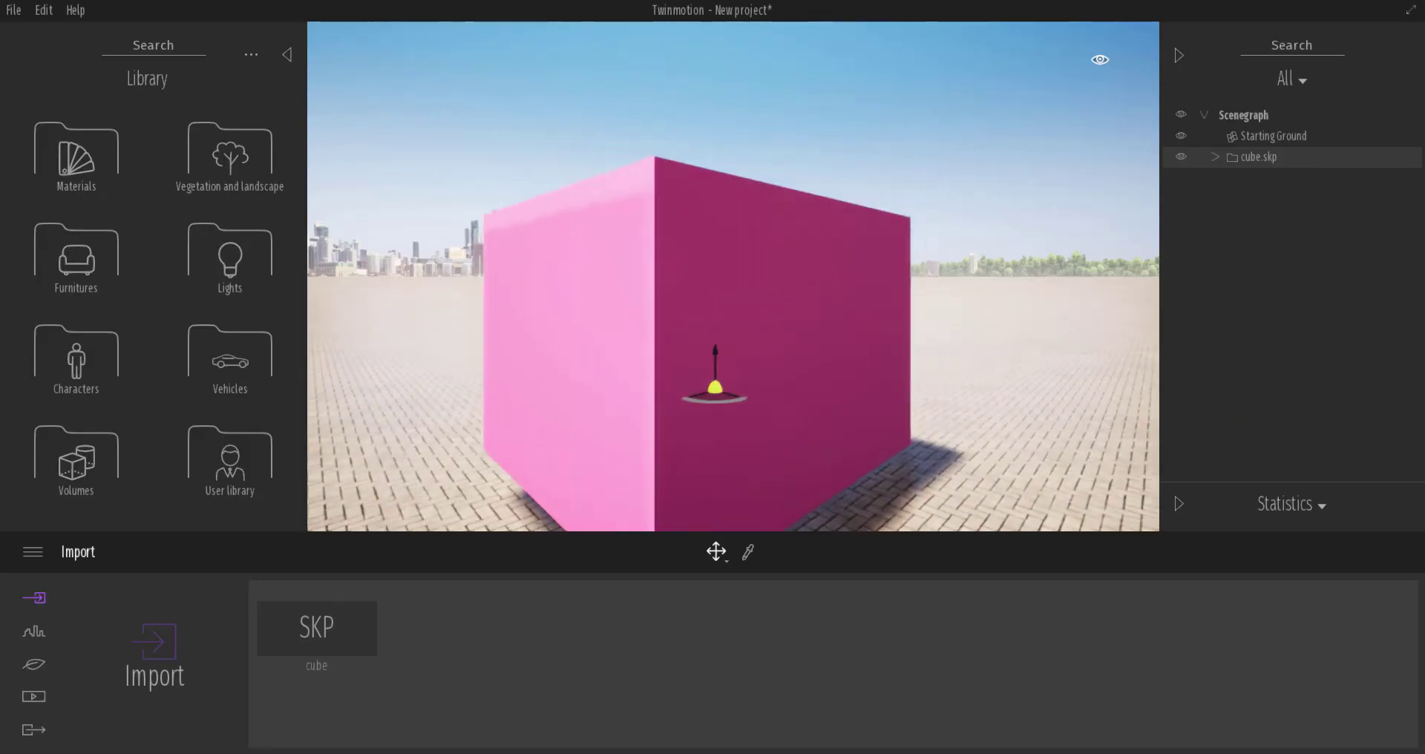
middle_drag(715, 386, 371, 356)
right_drag(668, 349, 638, 319)
shift+middle_drag(639, 319, 346, 550)
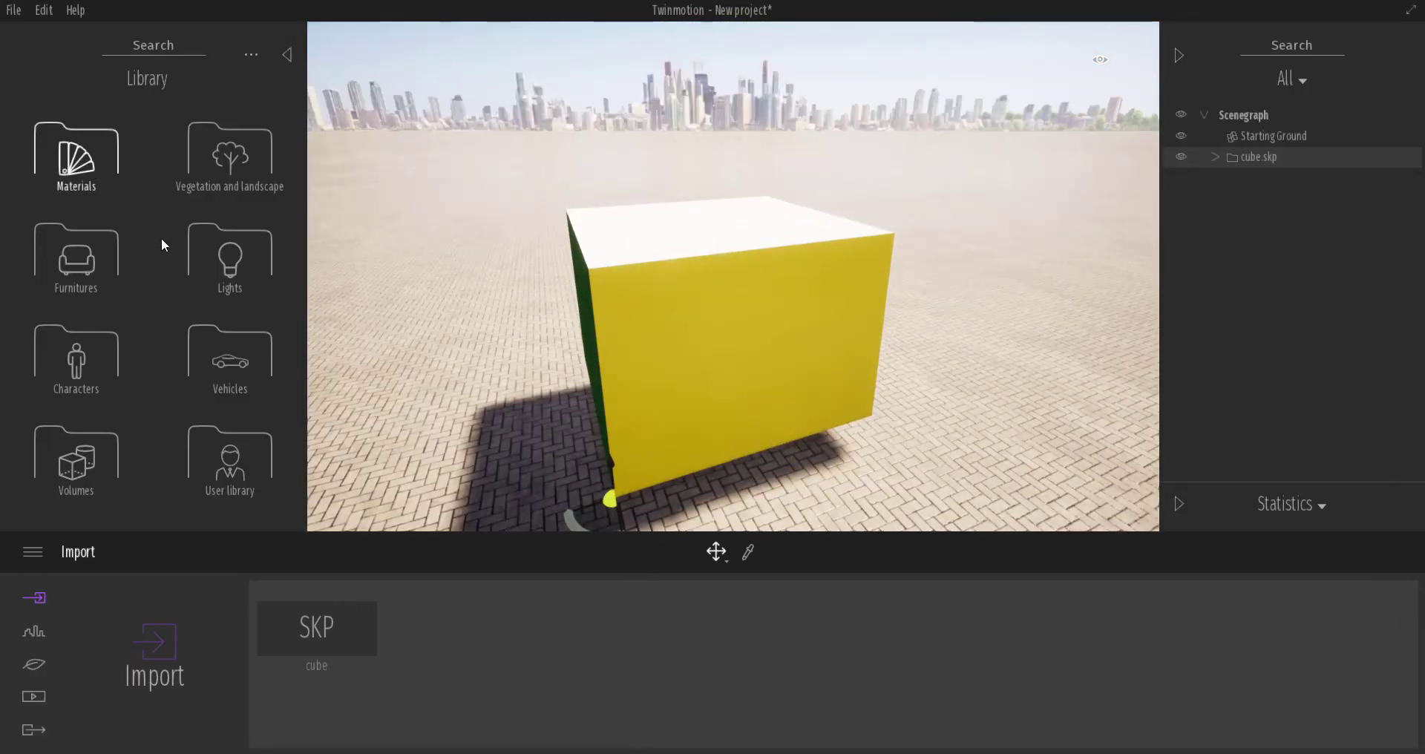
Try the Reflective glass material on the cube's gold face, and undo it.
click(74, 164)
click(40, 183)
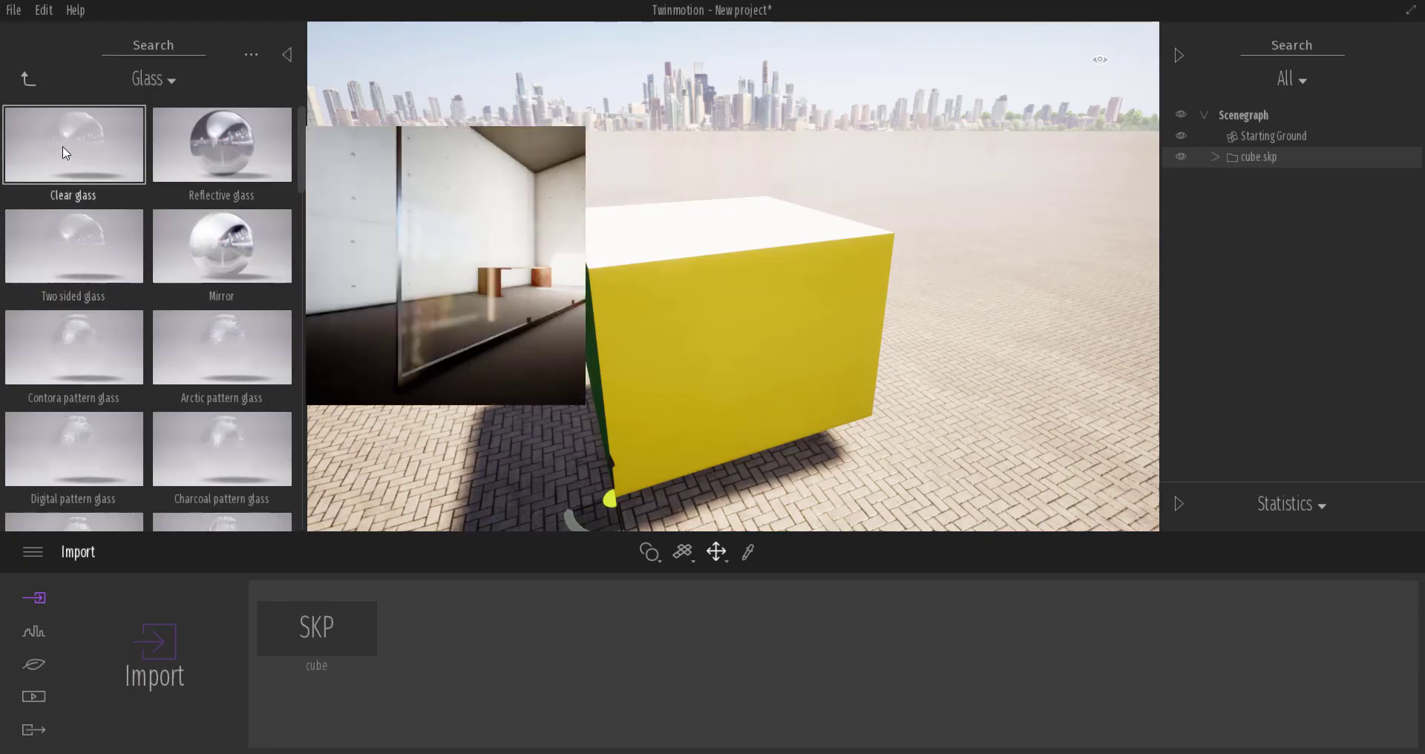
drag(221, 169, 689, 331)
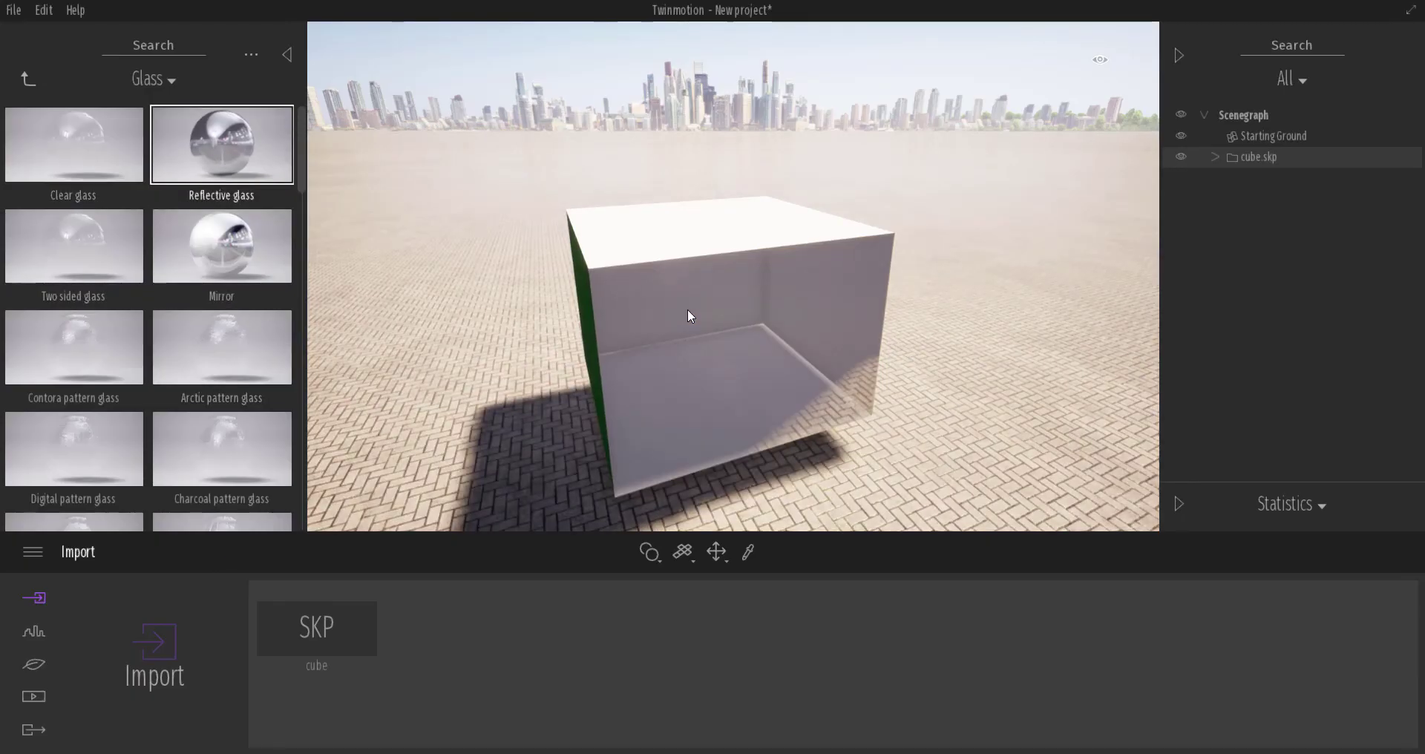
key(ctrl+z)
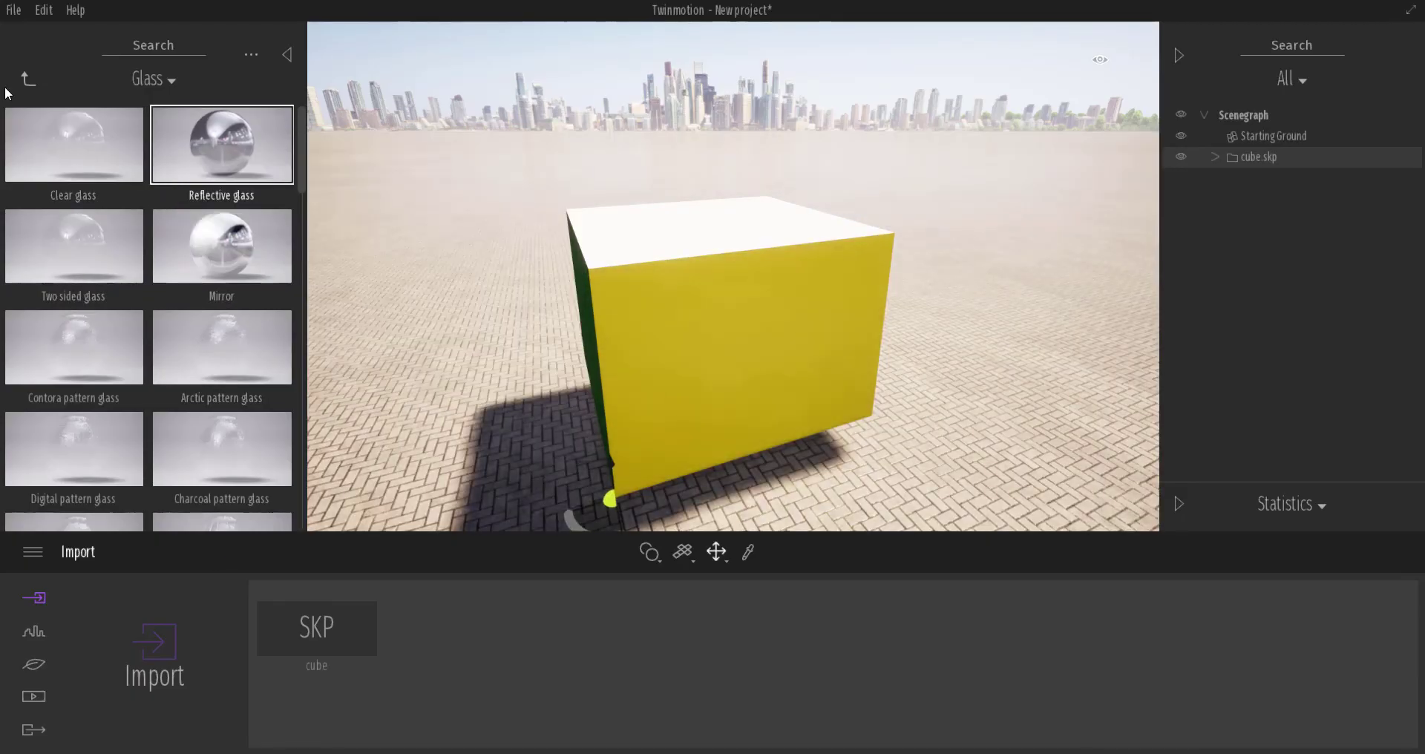
Apply the Stacked stone 01 material from the Stones category to the cube's gold face.
click(26, 79)
click(74, 356)
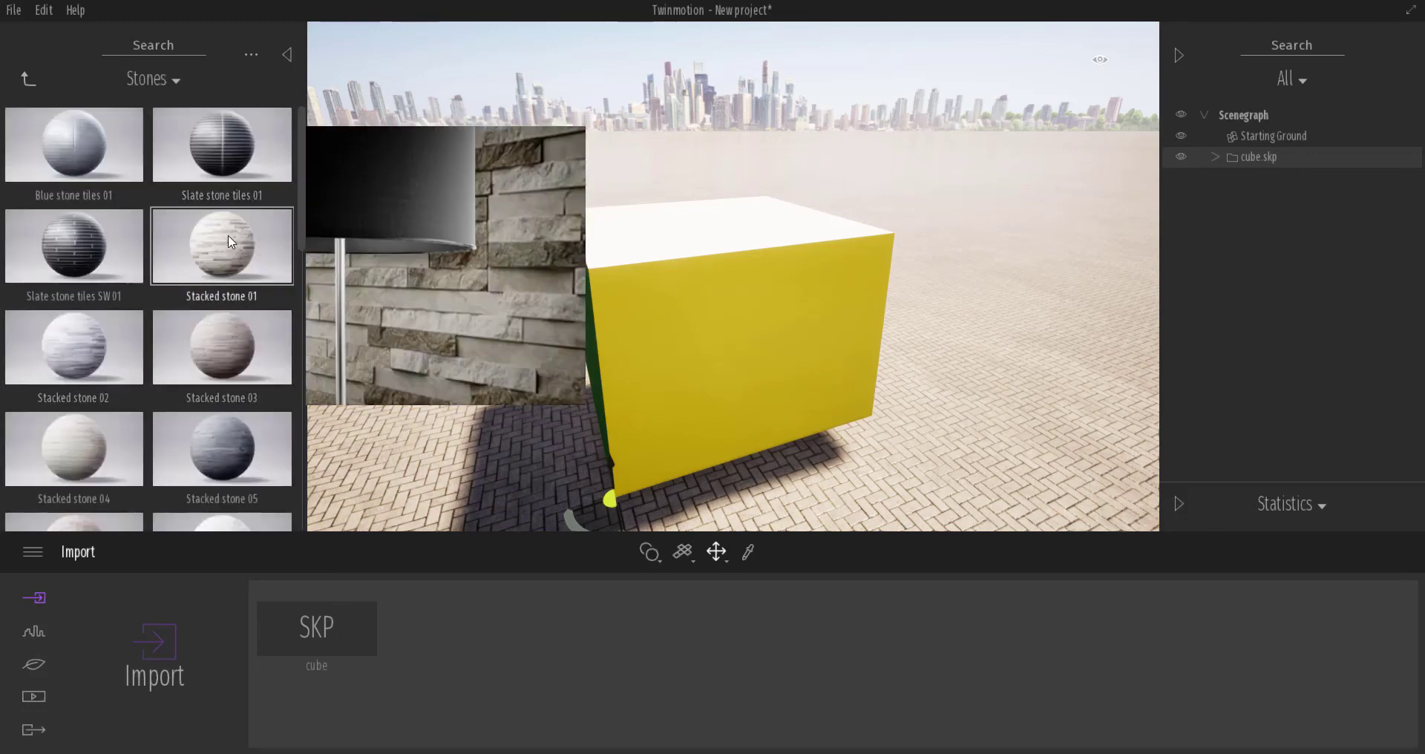
drag(227, 245, 730, 366)
click(730, 365)
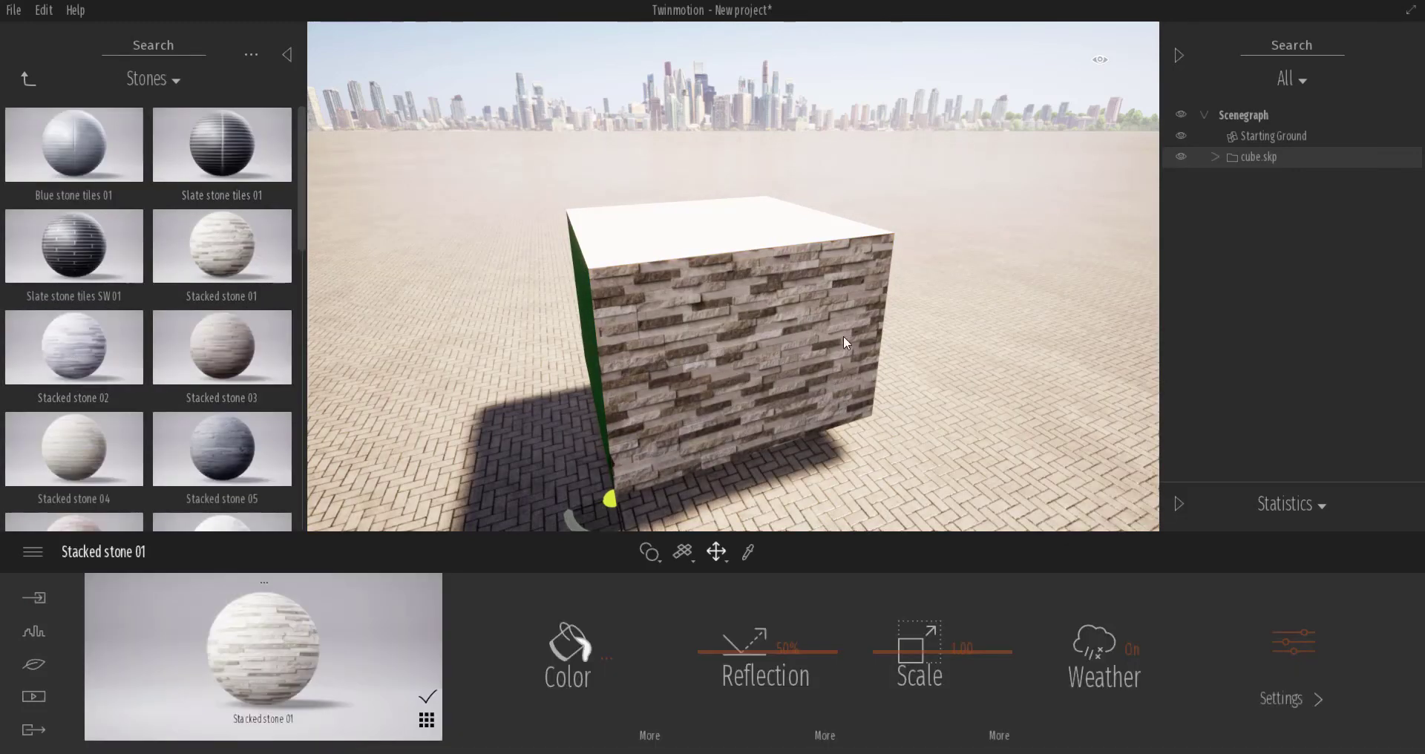
Apply Stacked stone 05 to the cube's hot pink face and Stacked stone 06 to another side face.
middle_drag(927, 346, 483, 475)
drag(220, 457, 703, 377)
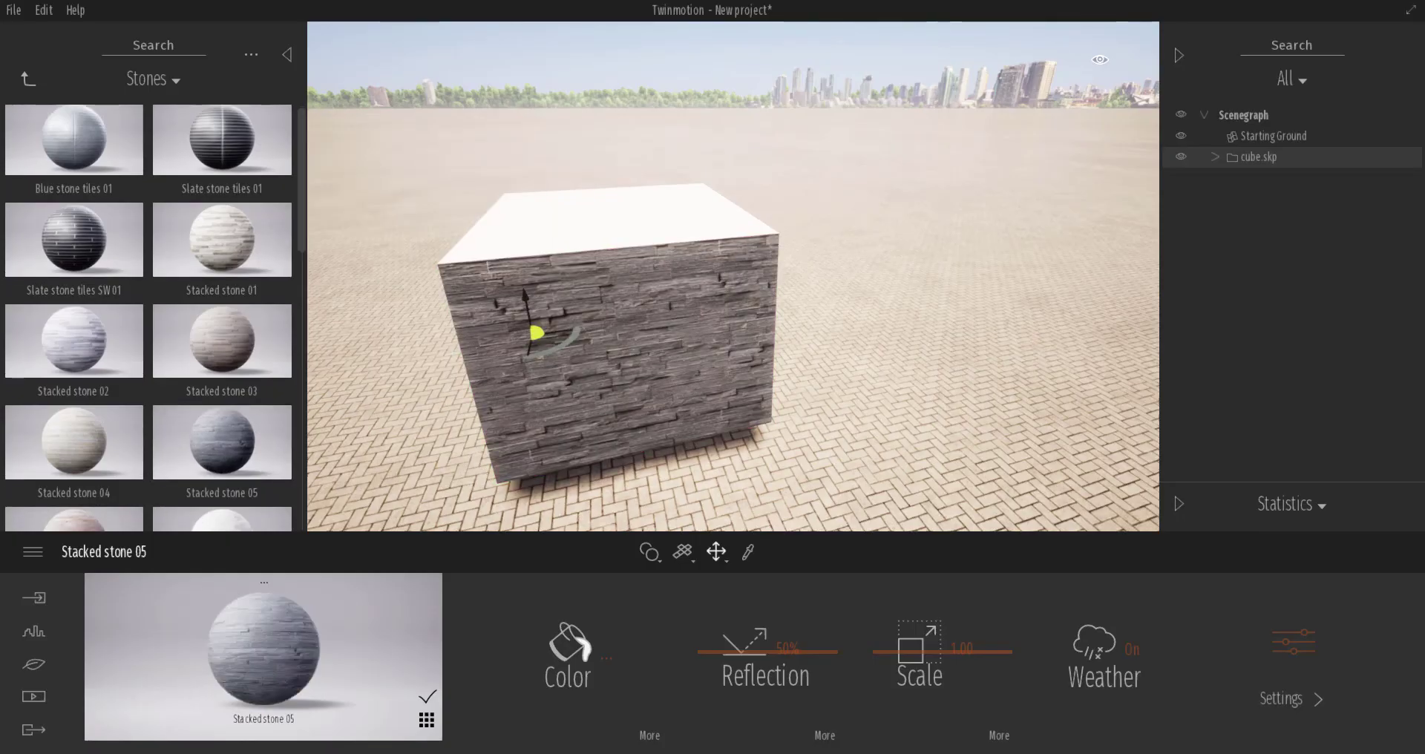
shift+middle_drag(836, 403, 1054, 405)
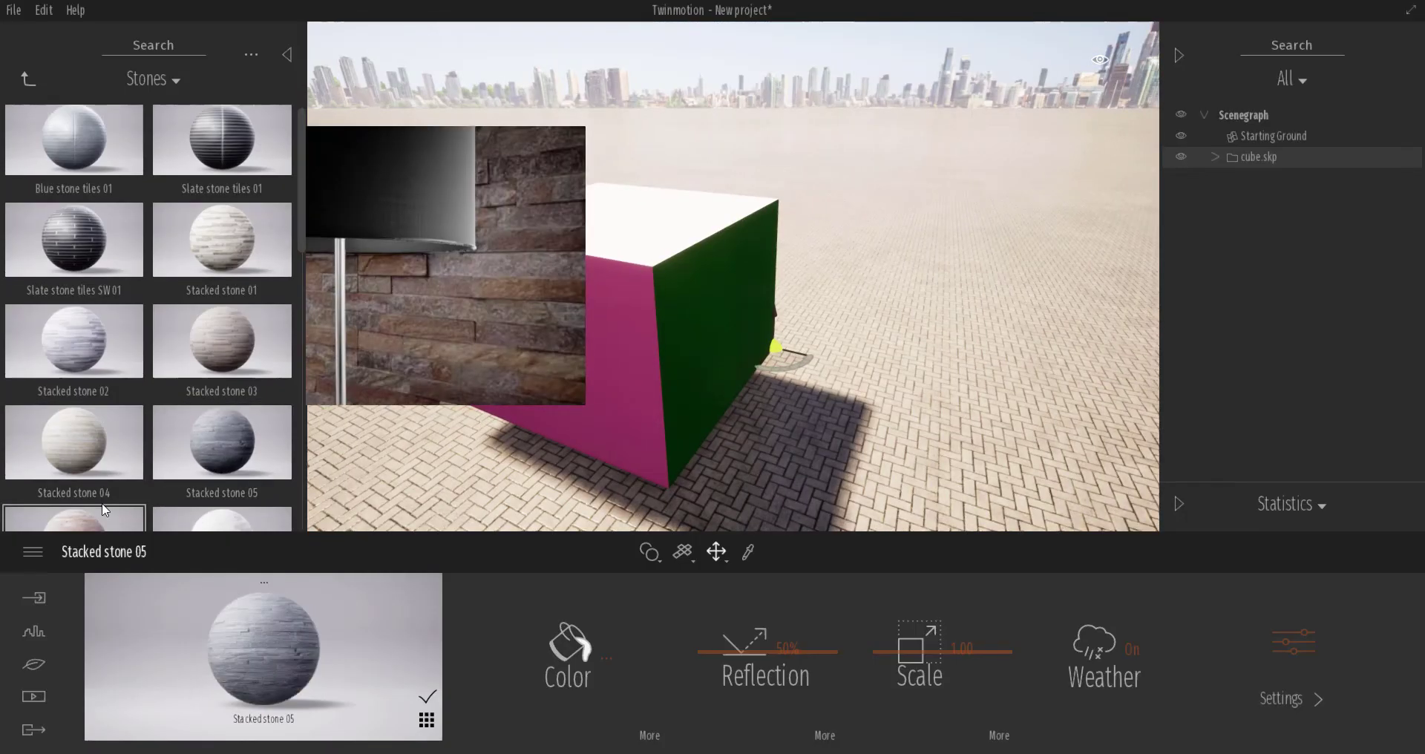
drag(46, 519, 668, 354)
right_drag(668, 350, 600, 363)
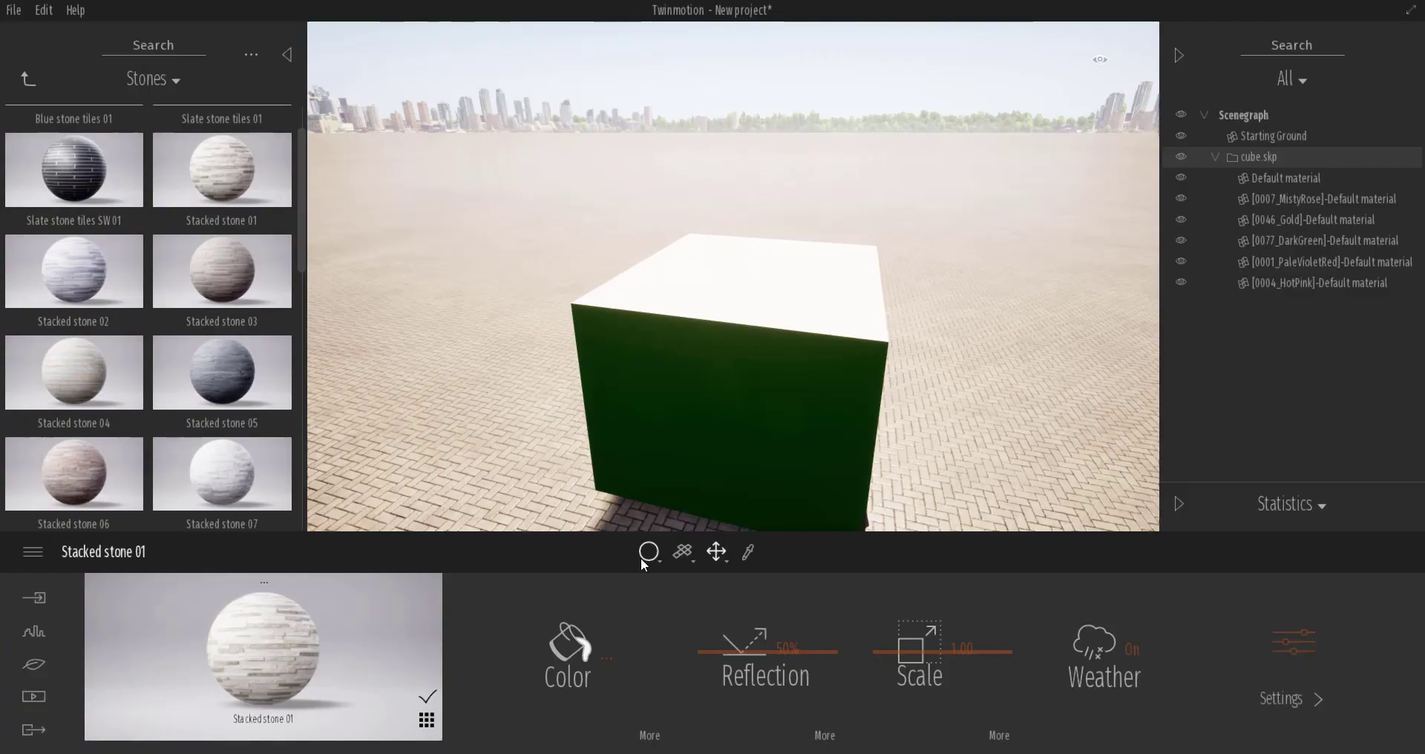
Set the material application mode to Replace material, and select the cube's dark green side face.
mouse_move(643, 559)
click(640, 484)
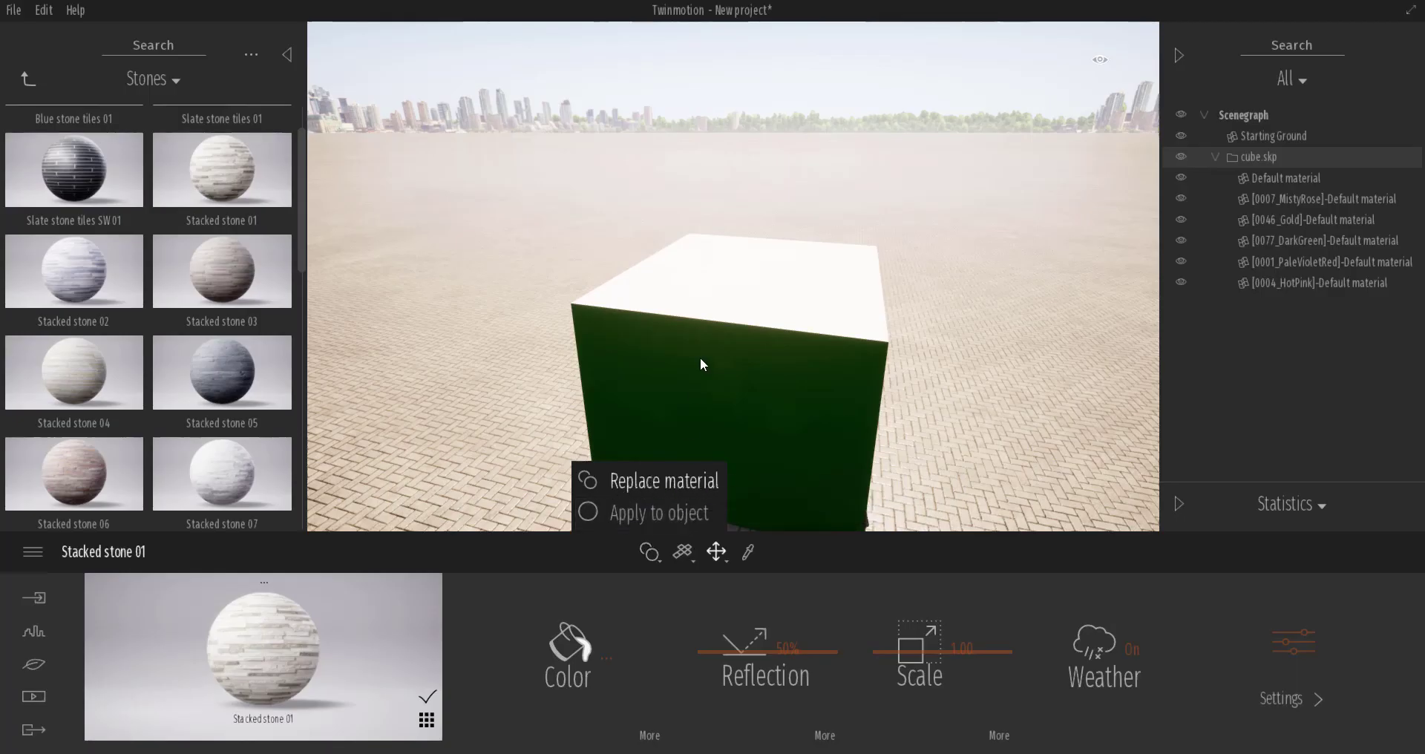
click(557, 311)
scroll(738, 430, down, 3)
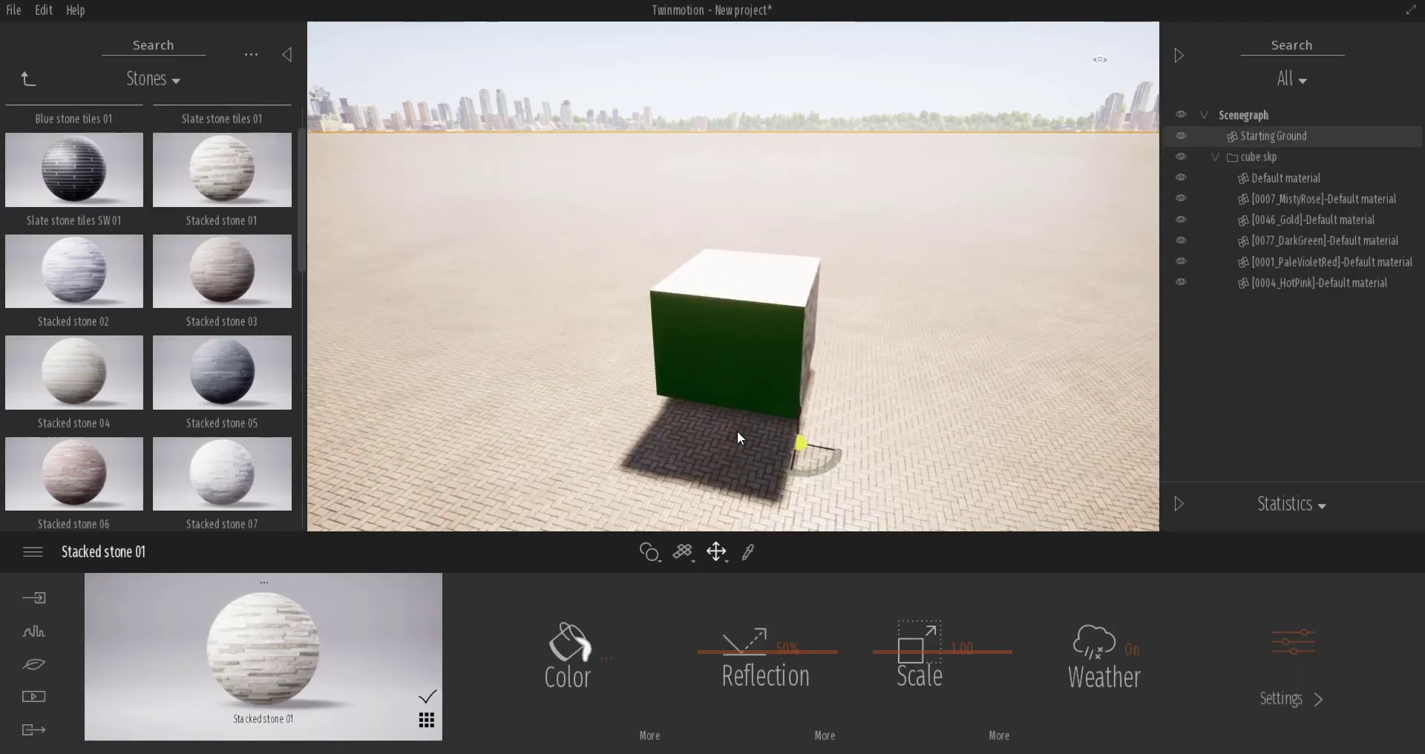
scroll(737, 431, up, 3)
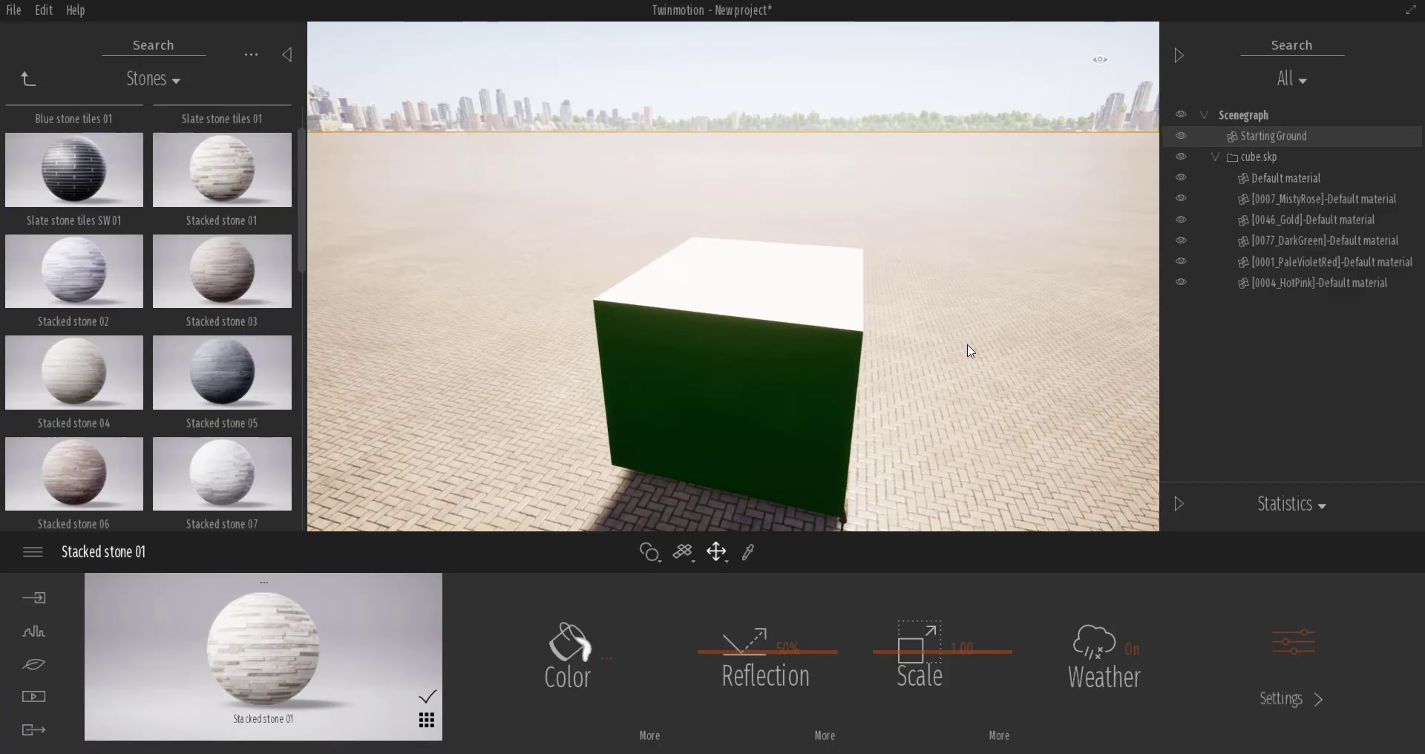
middle_drag(962, 386, 923, 386)
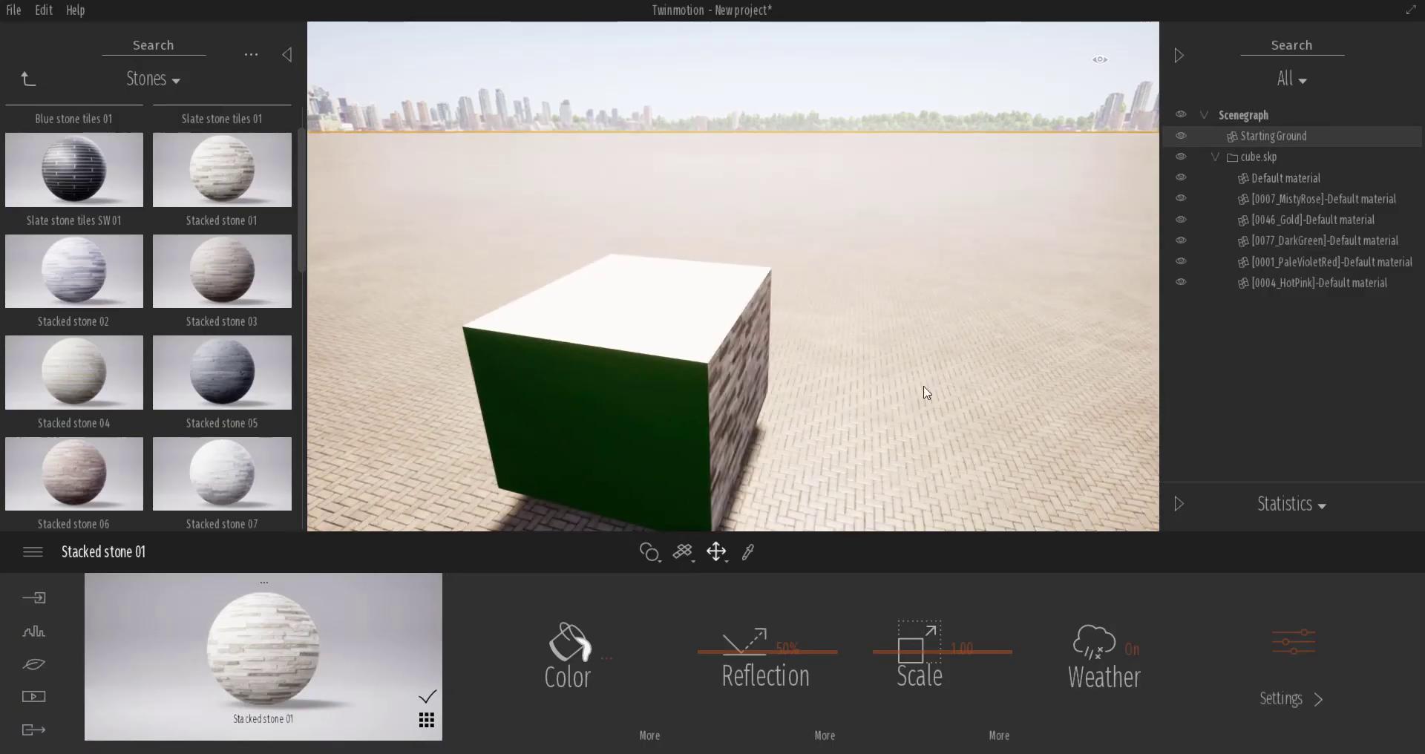
click(628, 430)
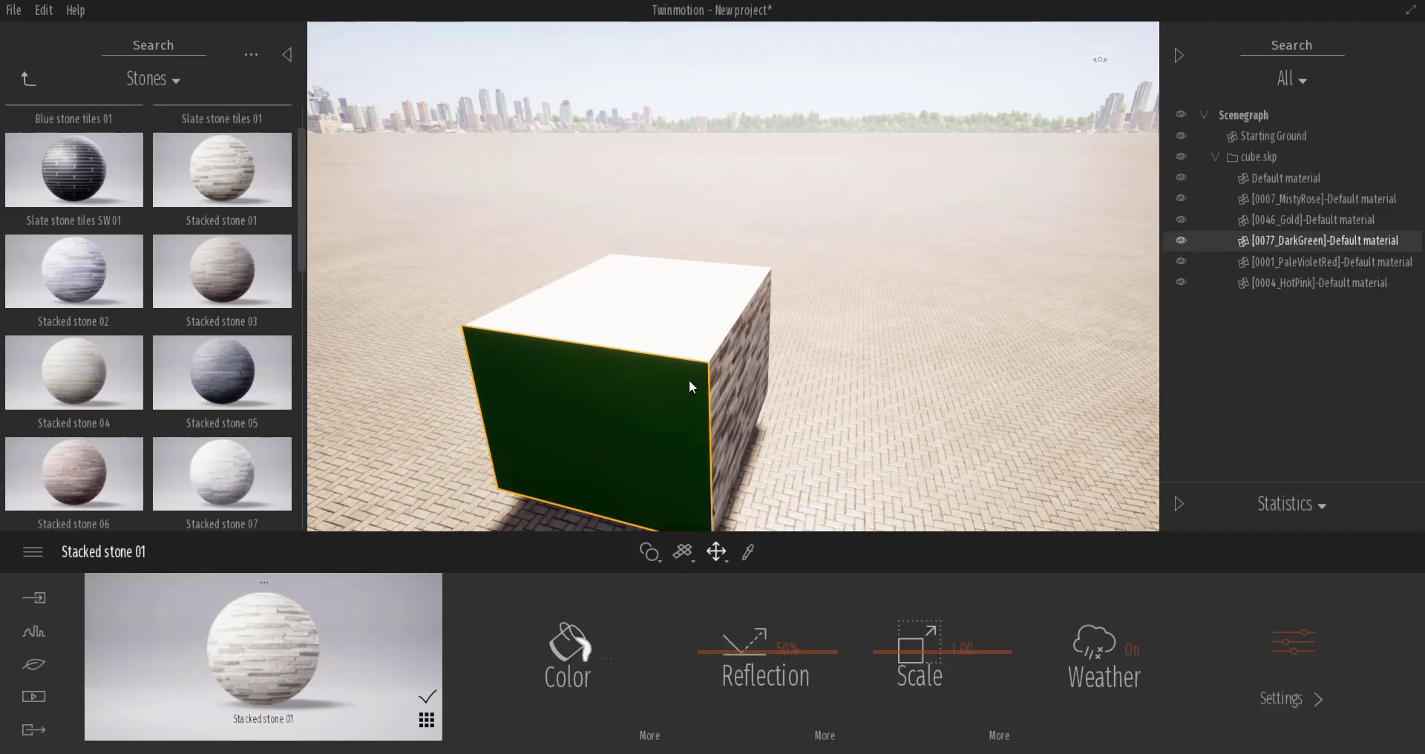
Move the cube's stone-clad gold face and its hot pink back face away from the cube to open up its interior.
scroll(743, 342, down, 3)
scroll(743, 342, up, 2)
click(743, 381)
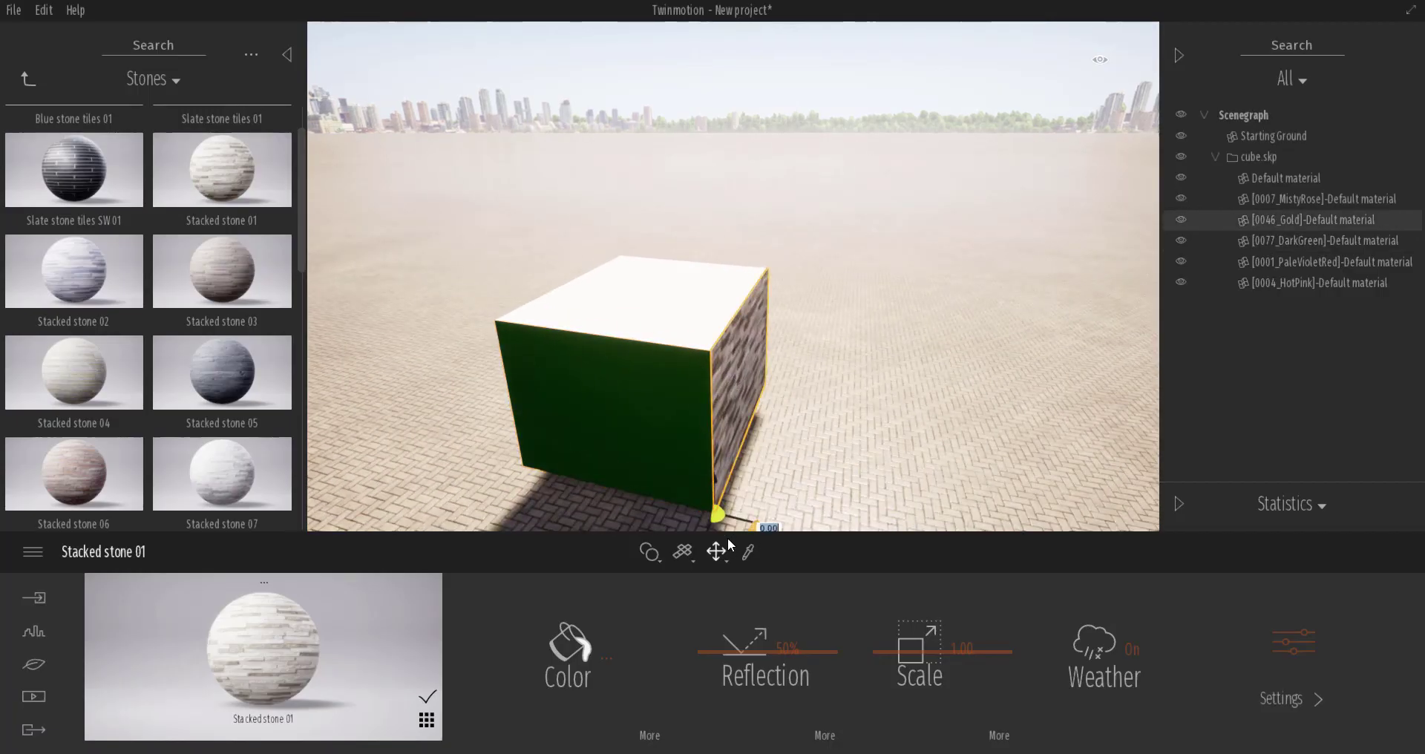
drag(716, 512, 935, 425)
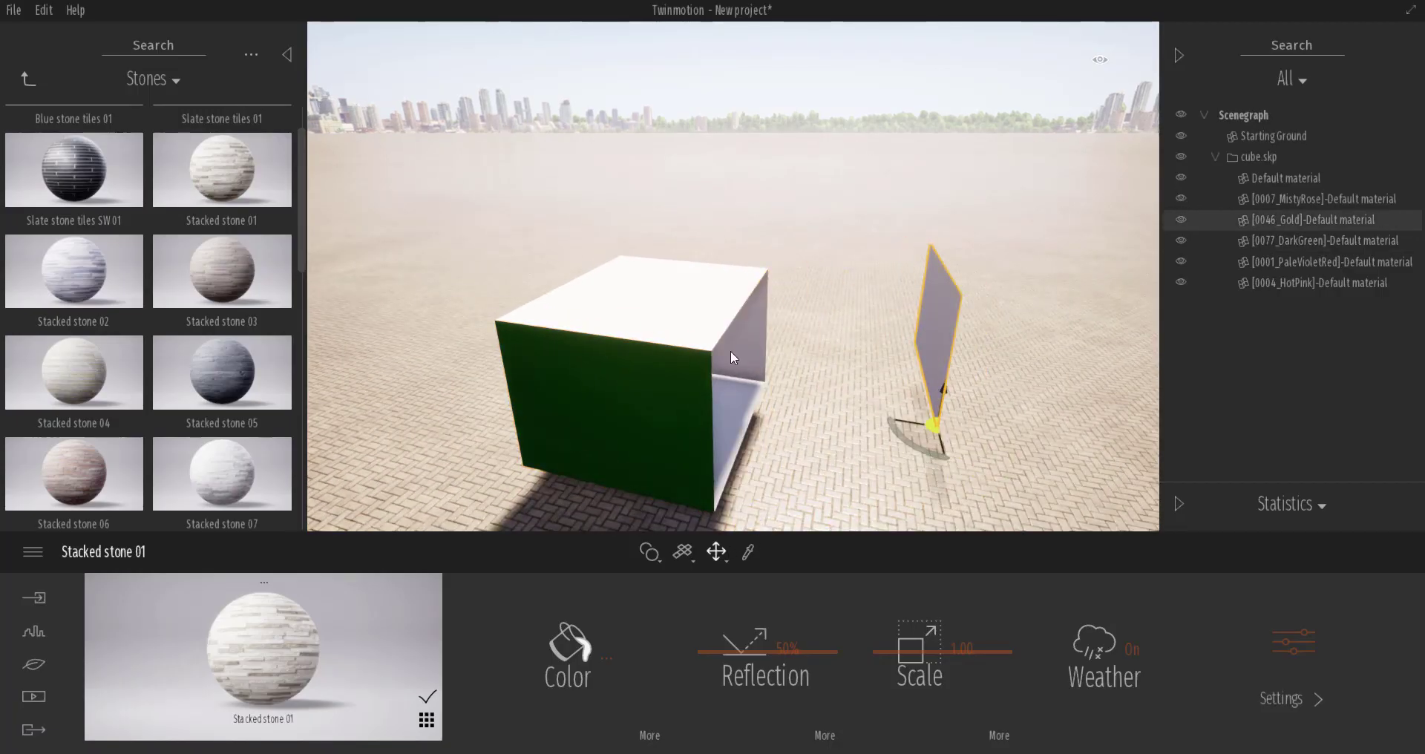
click(731, 353)
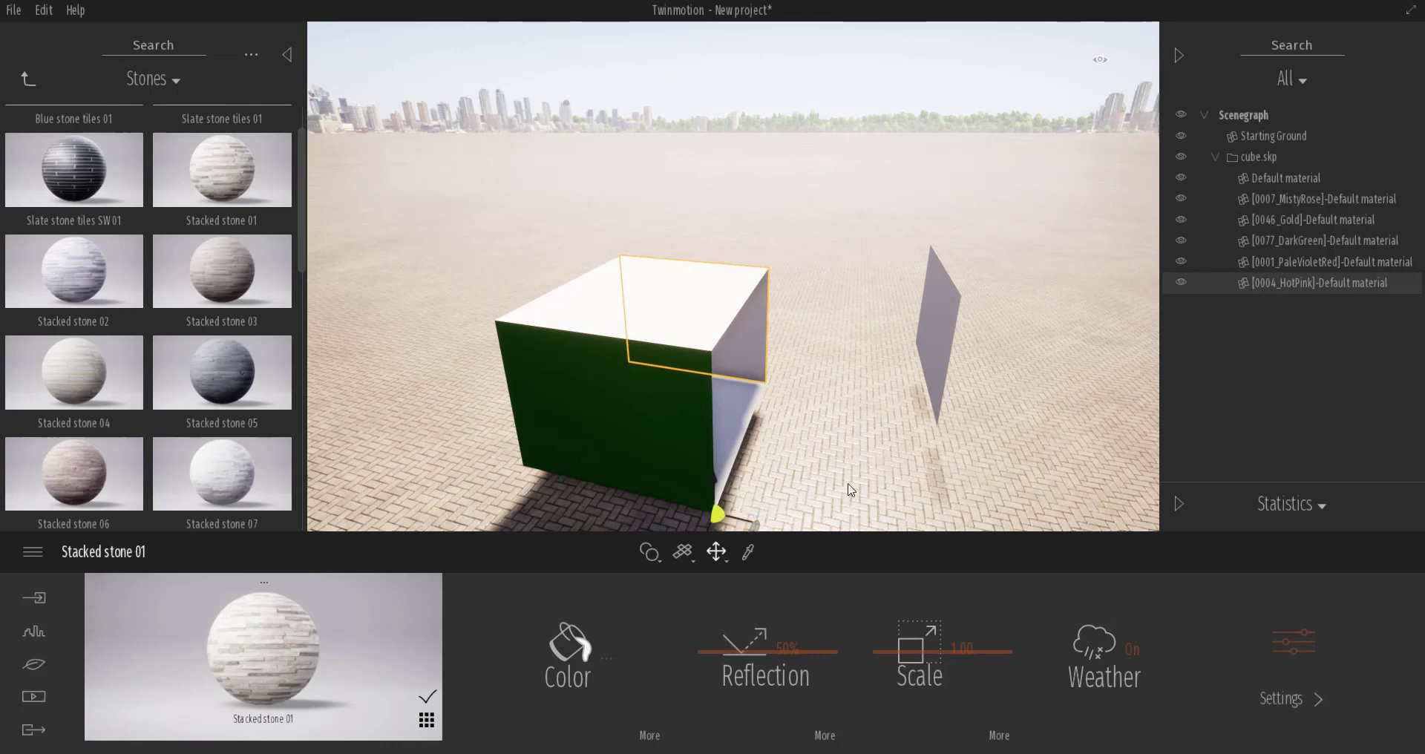
drag(716, 512, 838, 436)
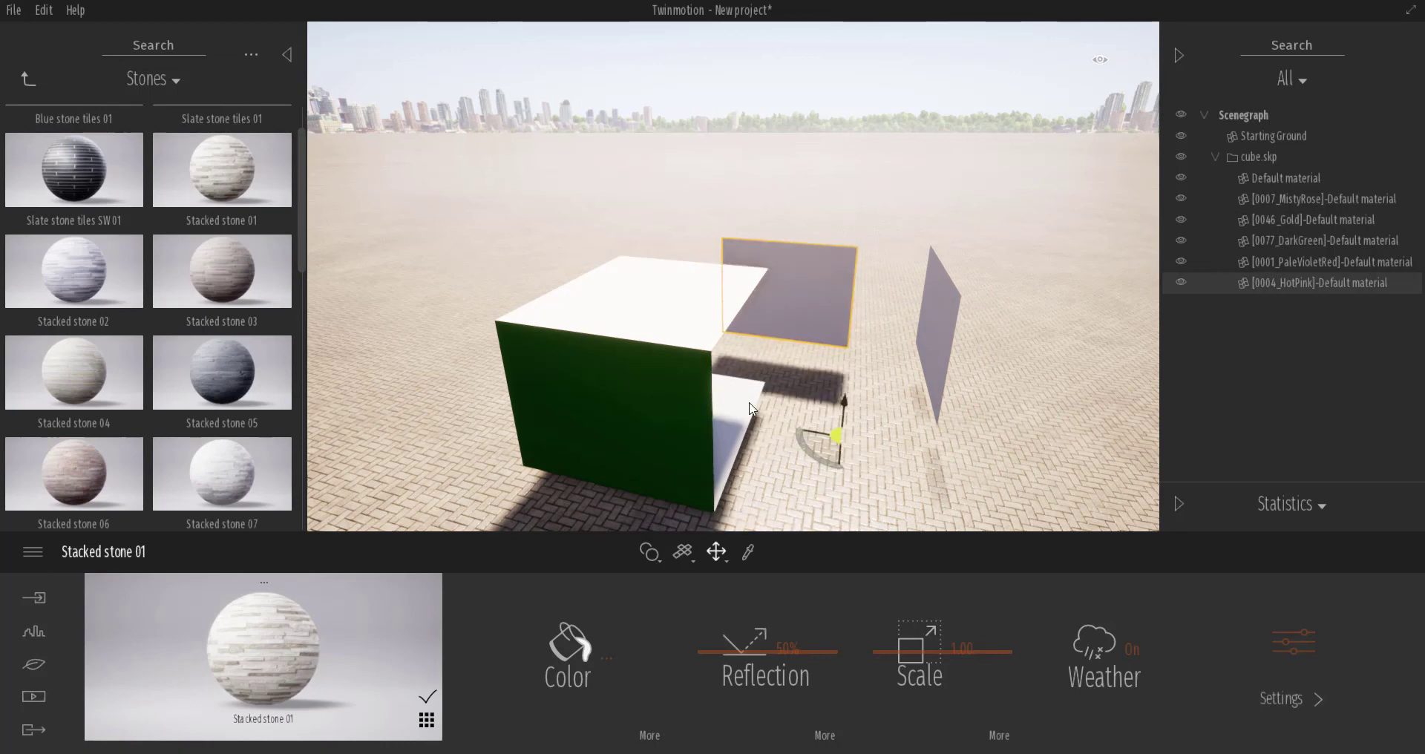
Examine the inner sides of the opened cube and both sides of the two detached faces.
shift+middle_drag(749, 403, 711, 352)
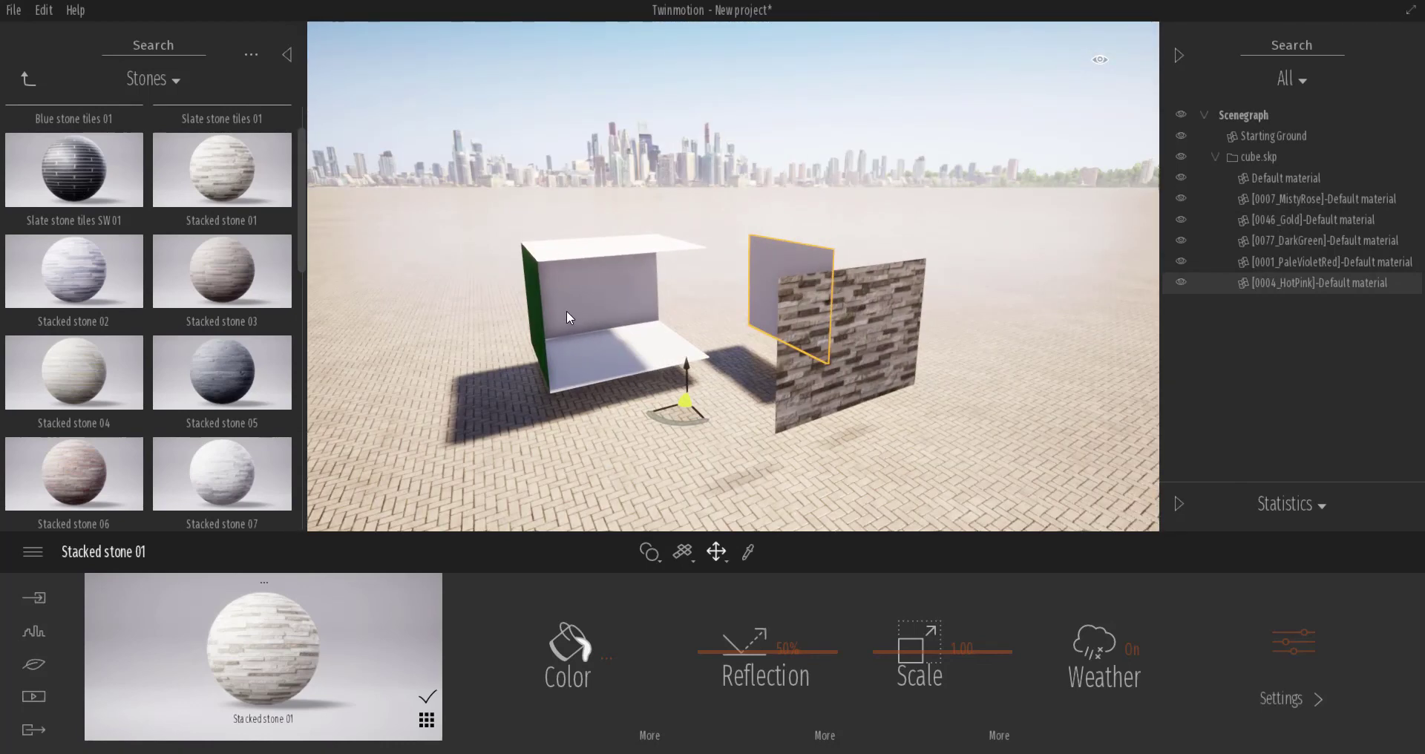
scroll(578, 324, up, 3)
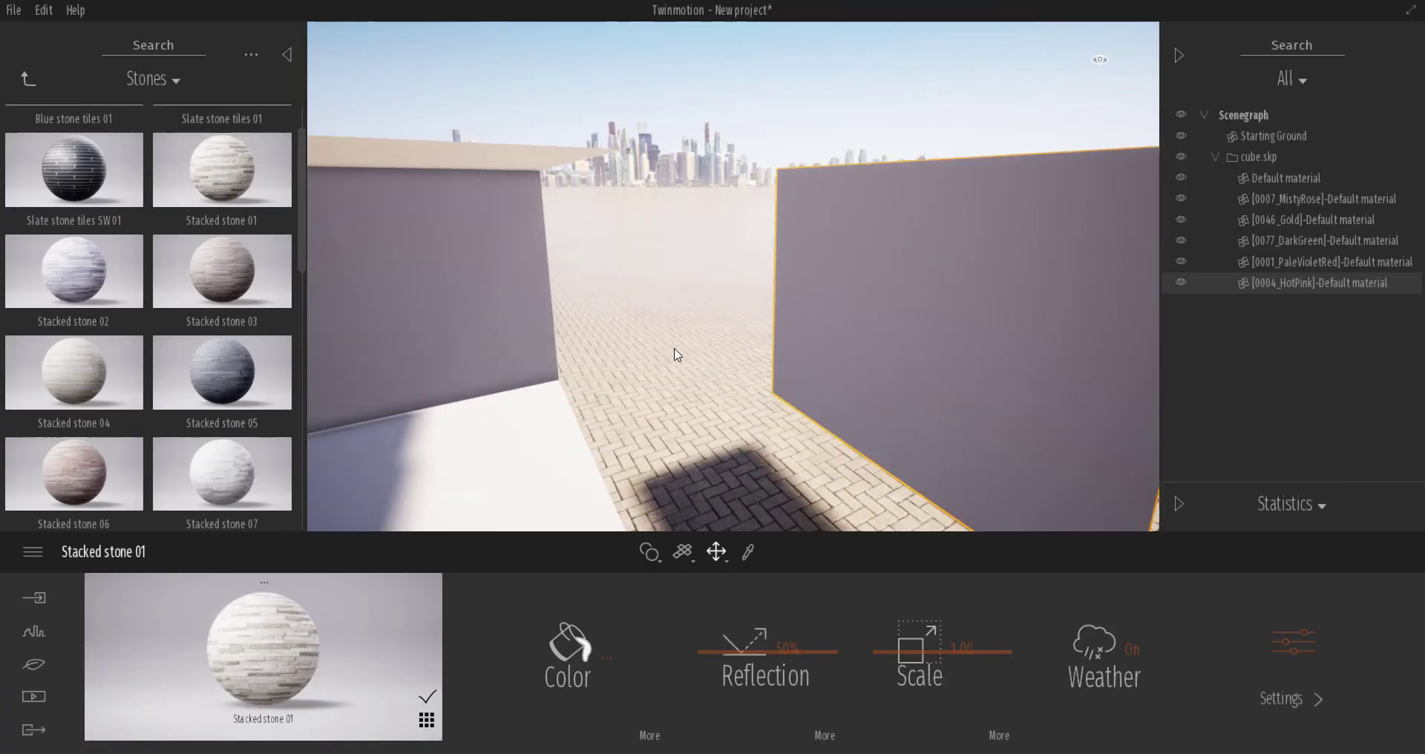
scroll(675, 355, down, 2)
shift+middle_drag(682, 367, 622, 314)
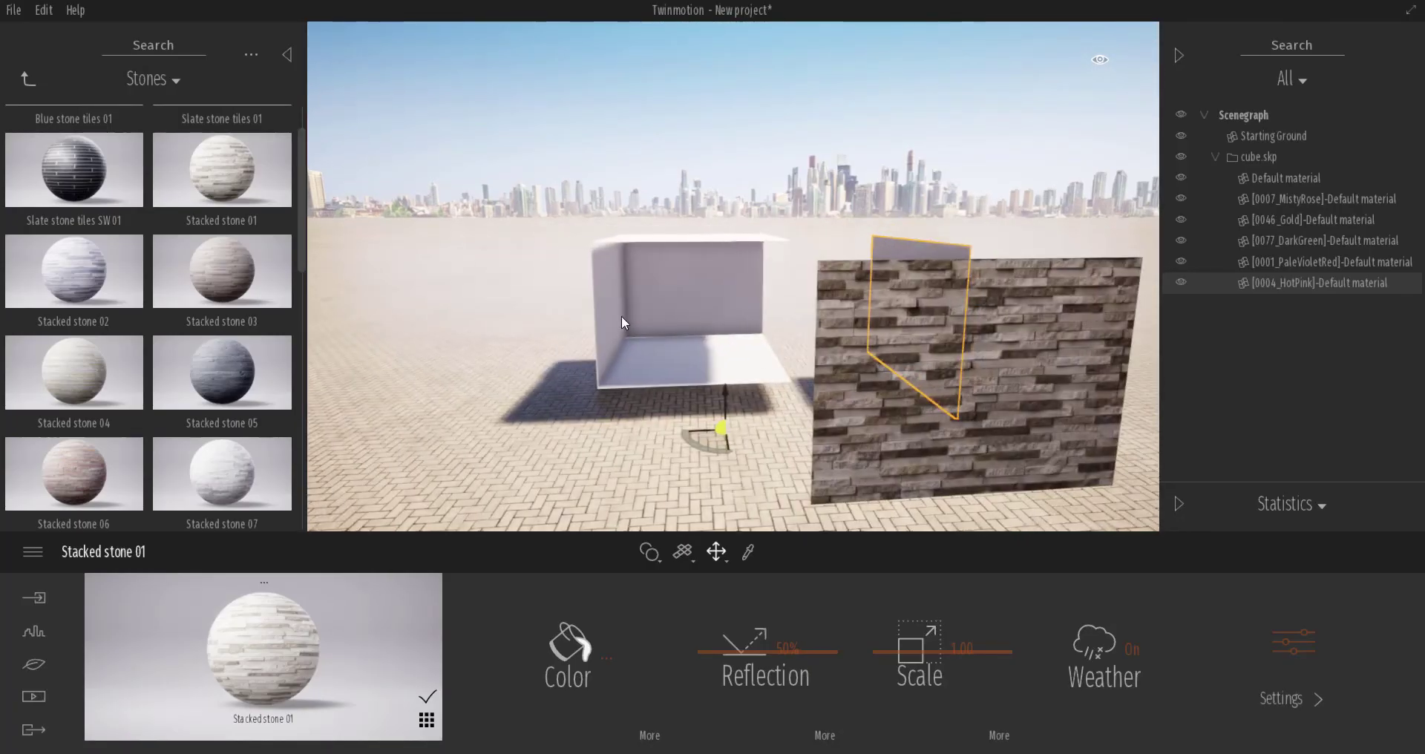
scroll(621, 315, up, 3)
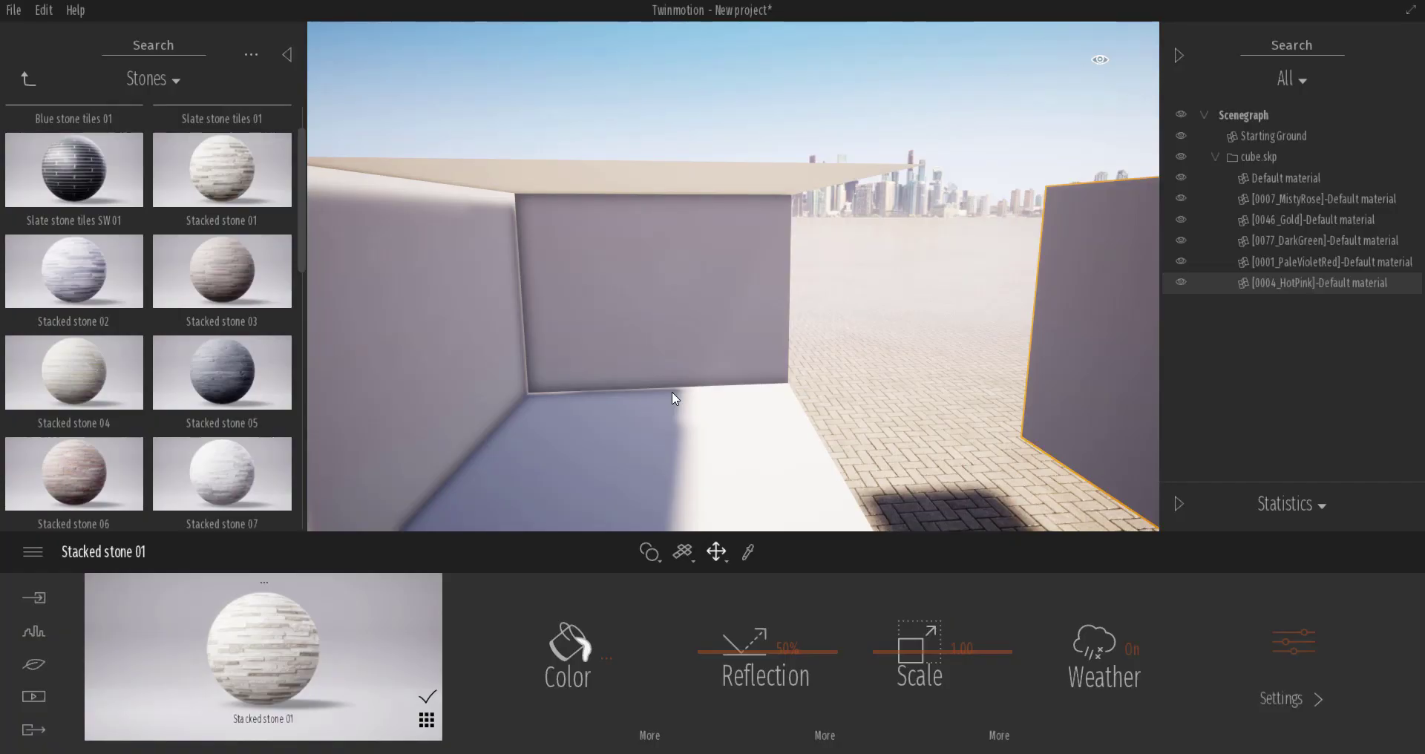
scroll(663, 375, down, 4)
scroll(663, 376, up, 2)
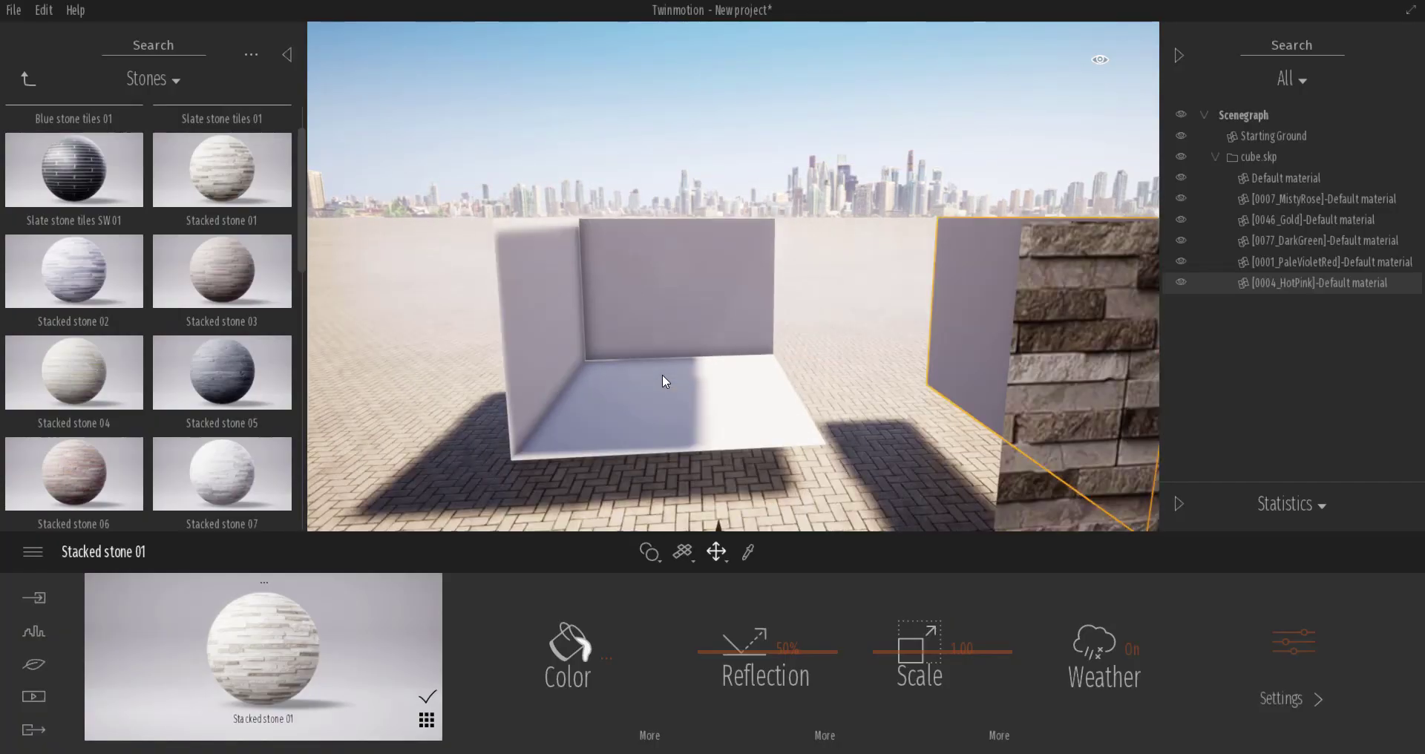